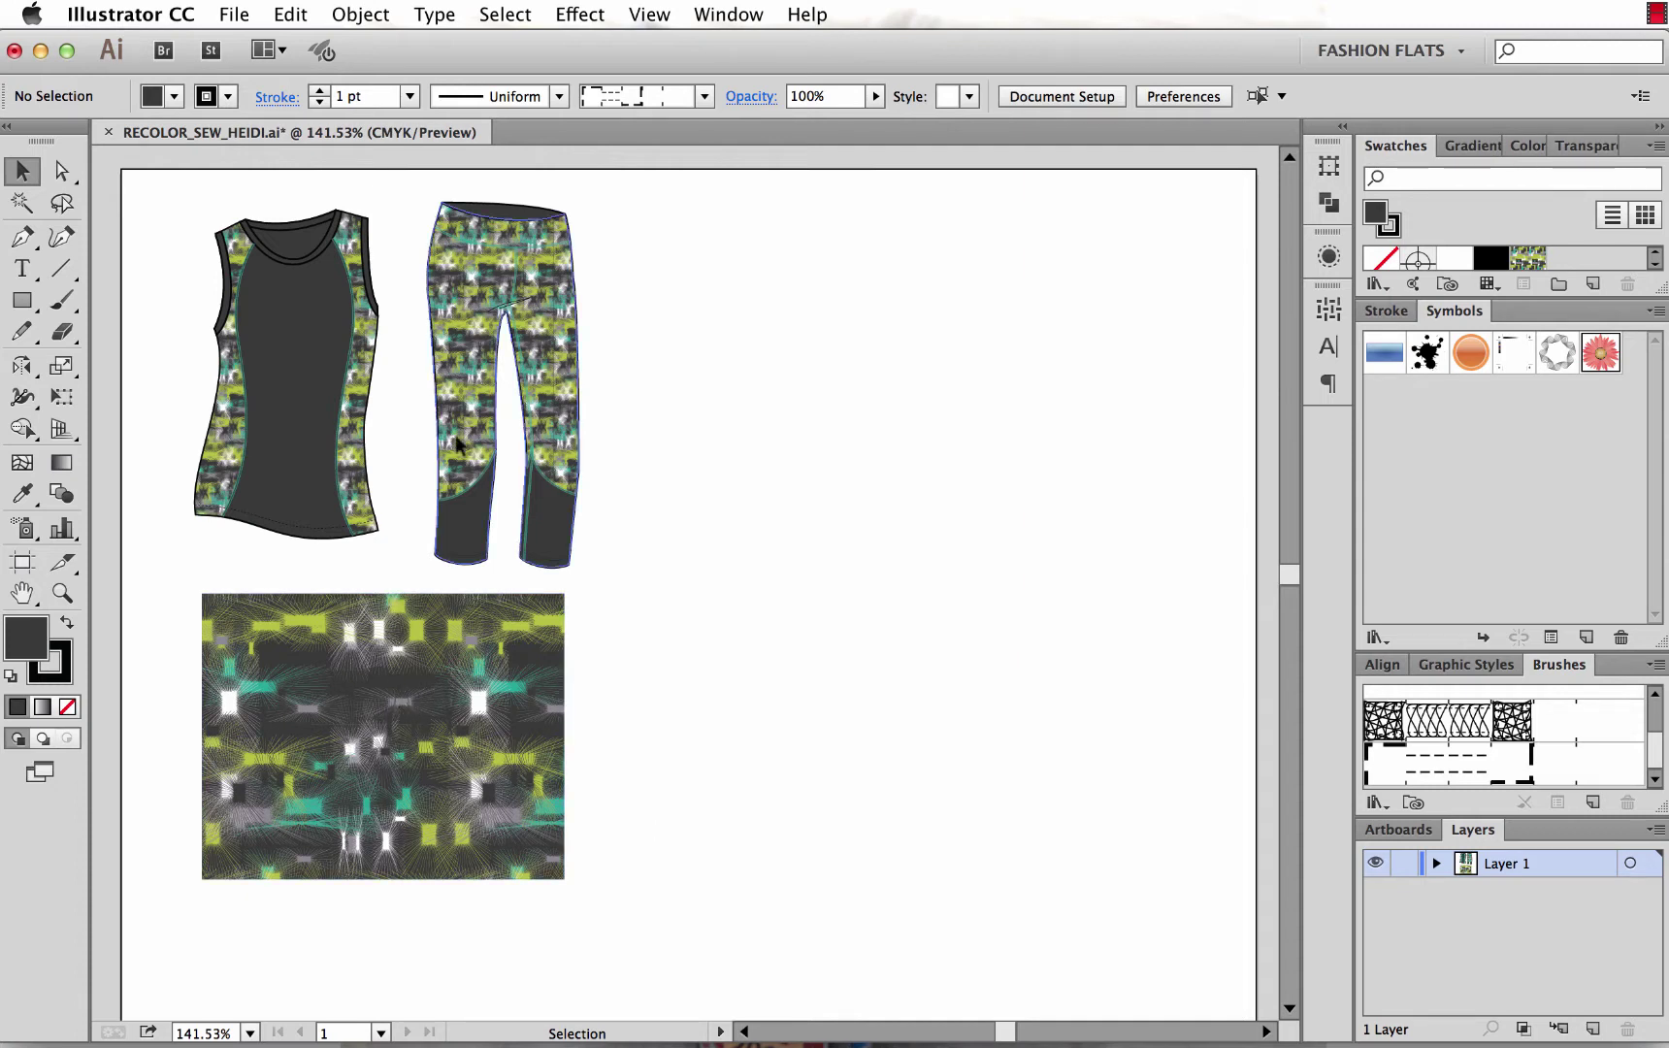
Zoom in on the tank top's side seam, then zoom back out to the garments.
key(z)
drag(210, 233, 284, 324)
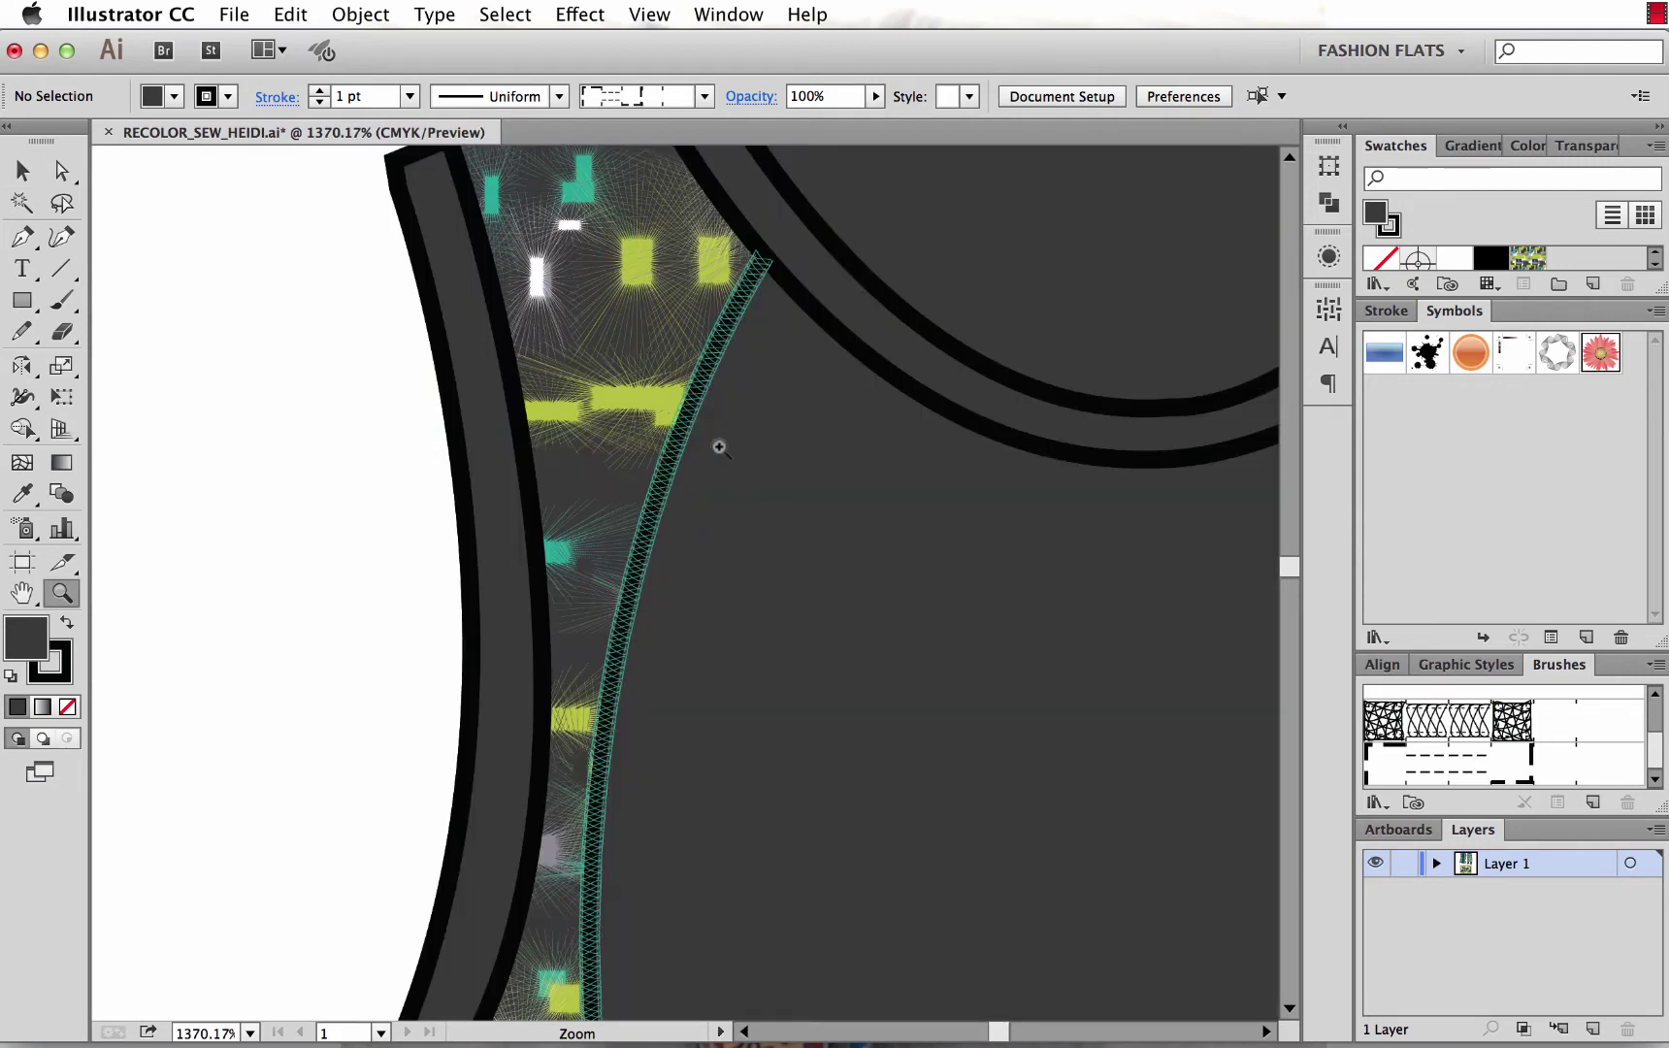
alt+click(617, 721)
alt+click(617, 721)
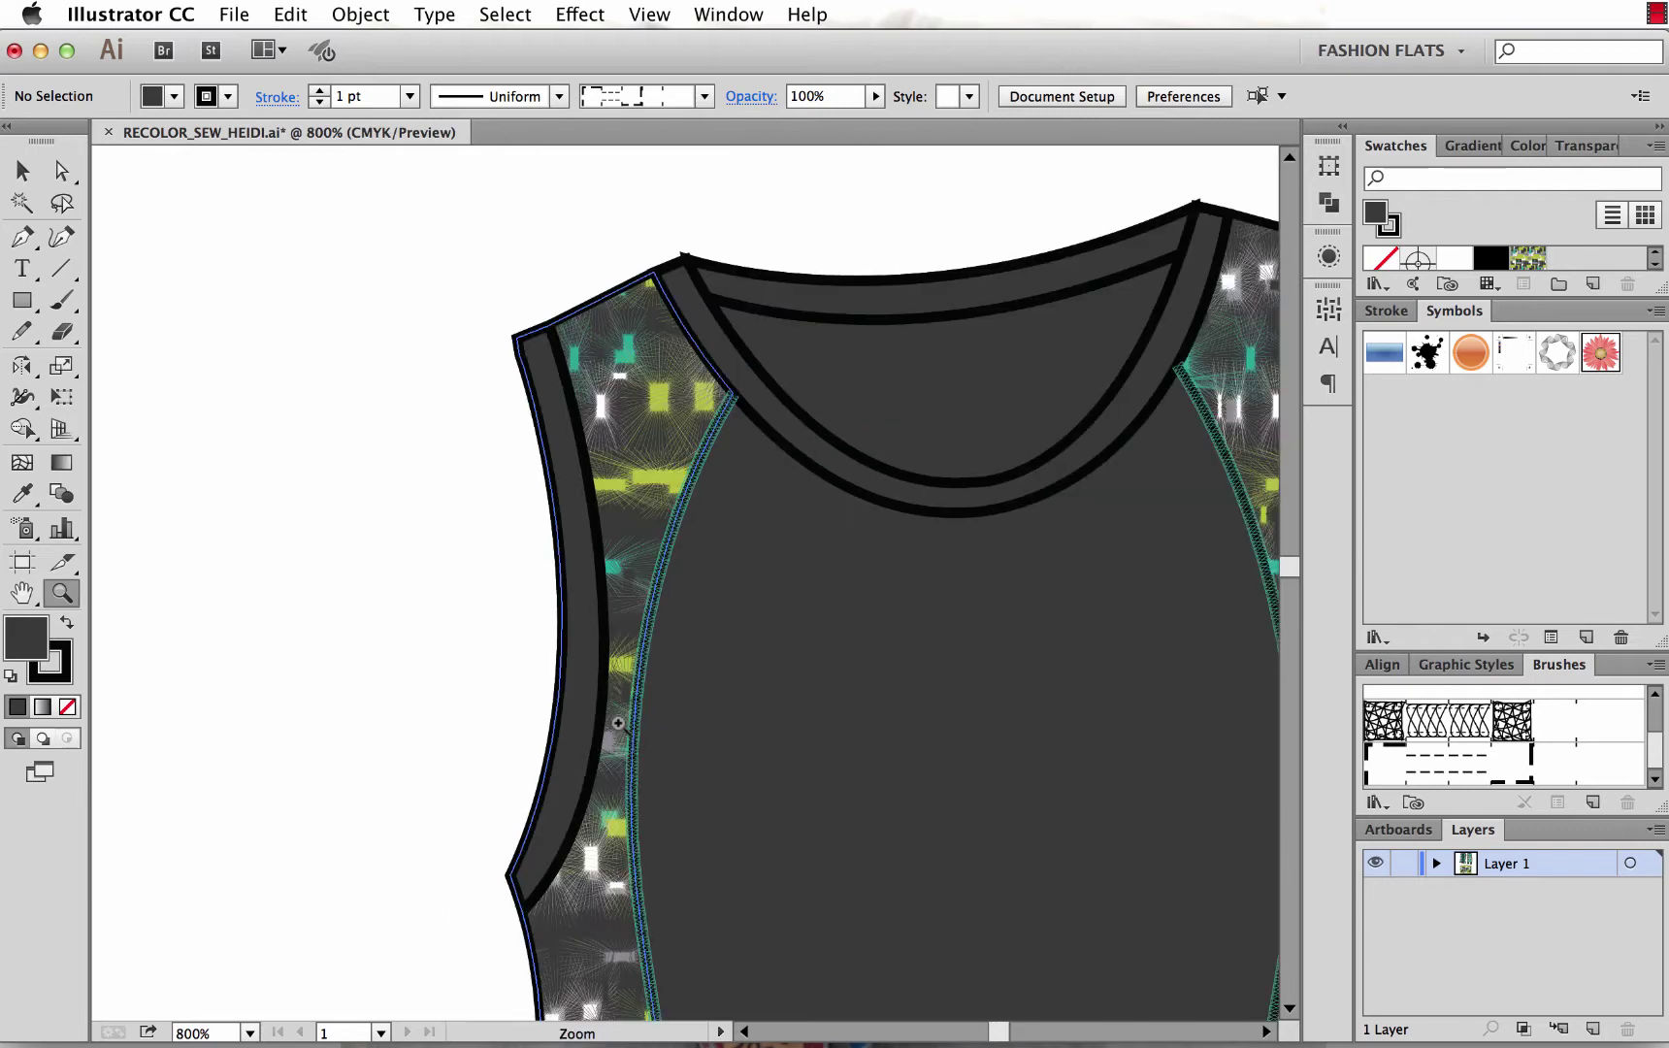
key(super+minus)
key(super+minus)
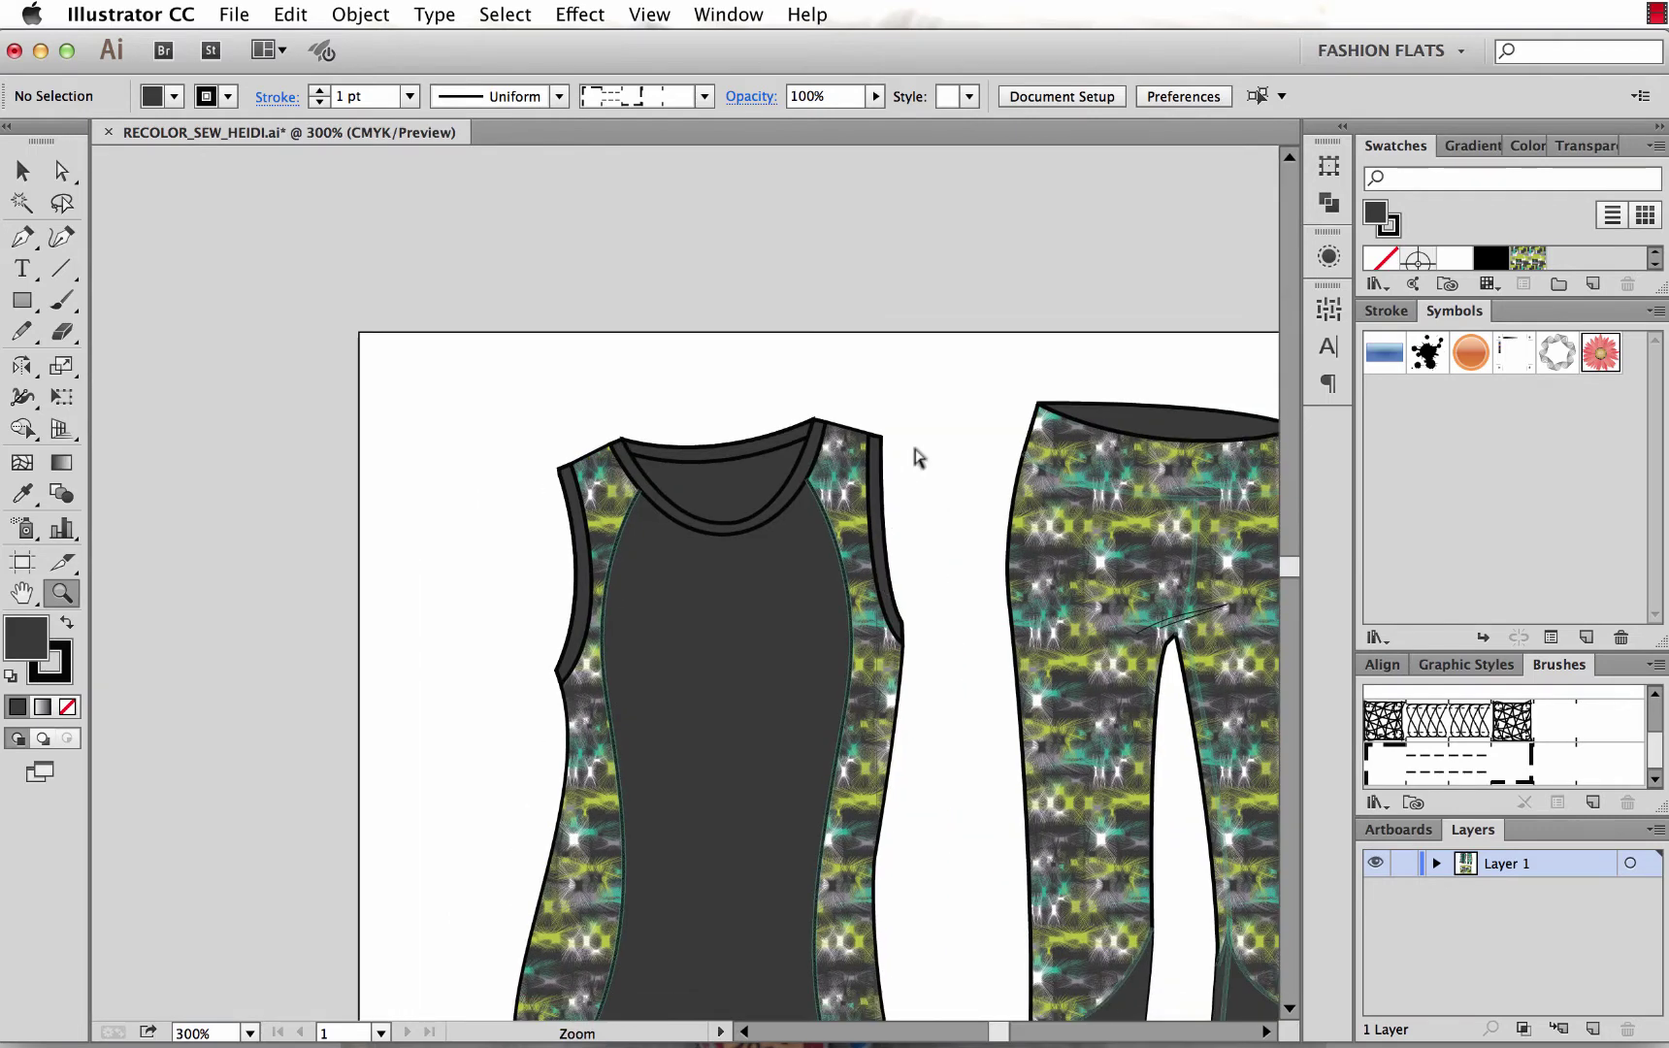
Direct-select the tank top's outer path and the leggings' waistband curve.
key(a)
click(770, 619)
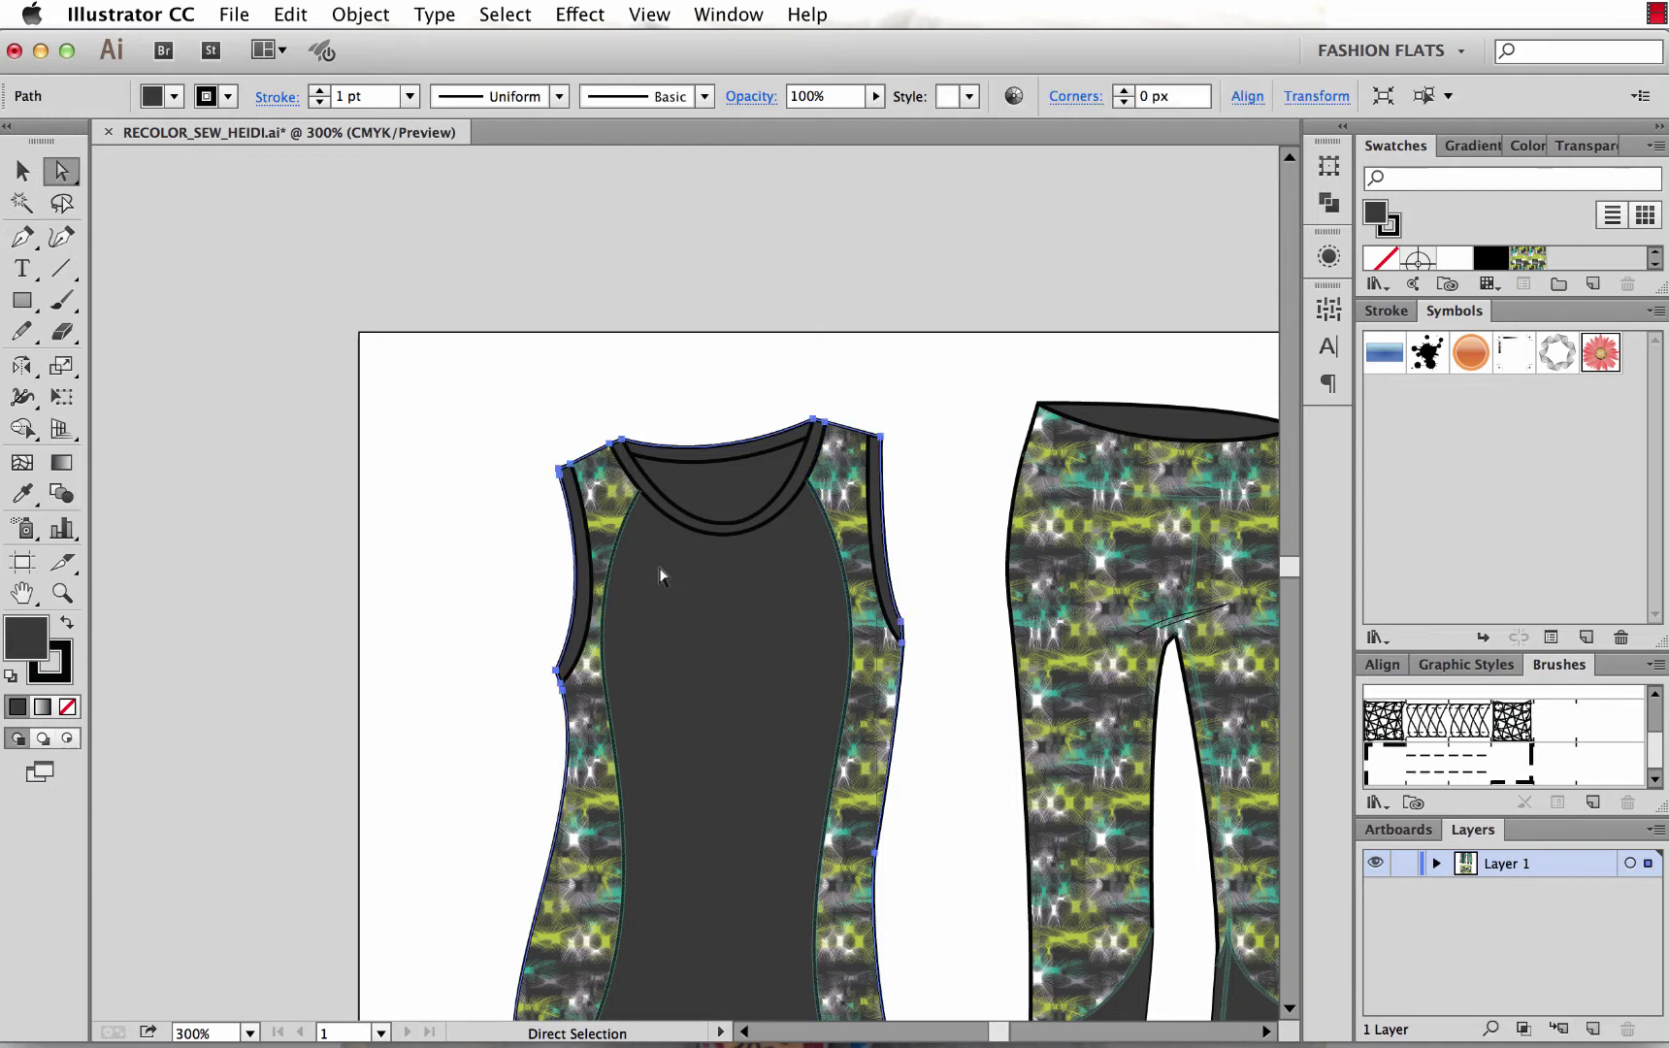
click(697, 533)
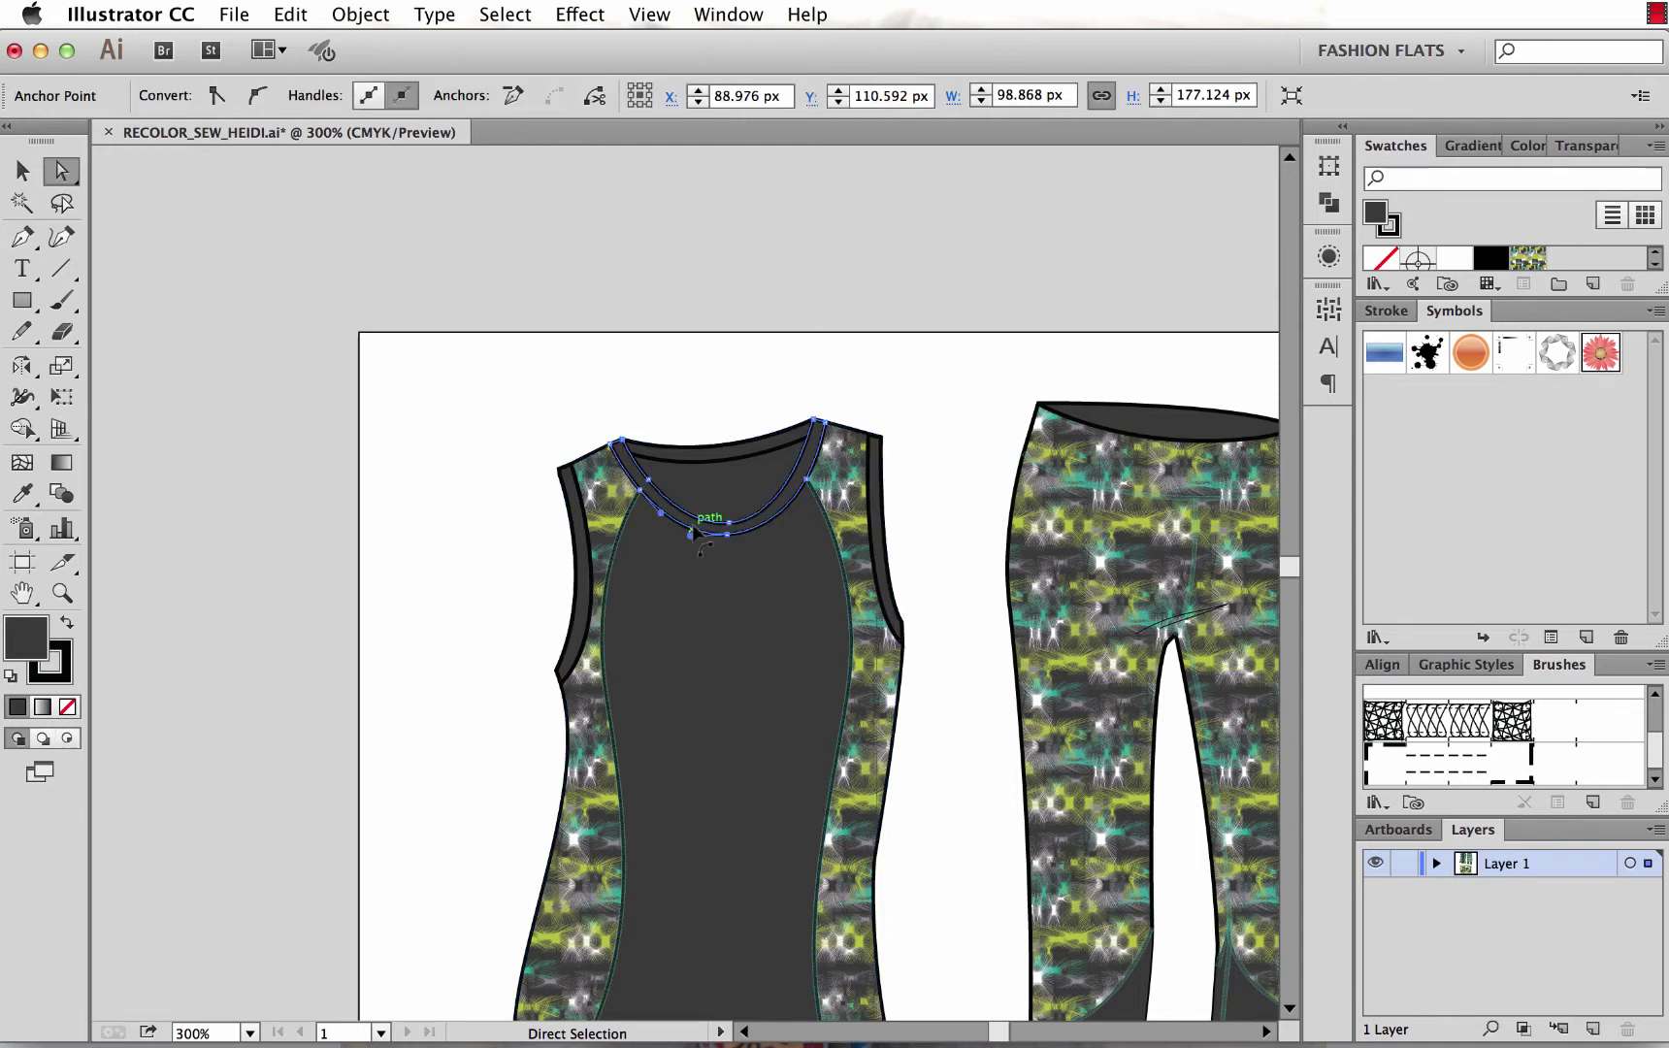
click(938, 428)
click(1145, 430)
Frame the garments at 150%, marquee-select tank top, leggings and print swatch, and Option-drag a copy right.
key(super+minus)
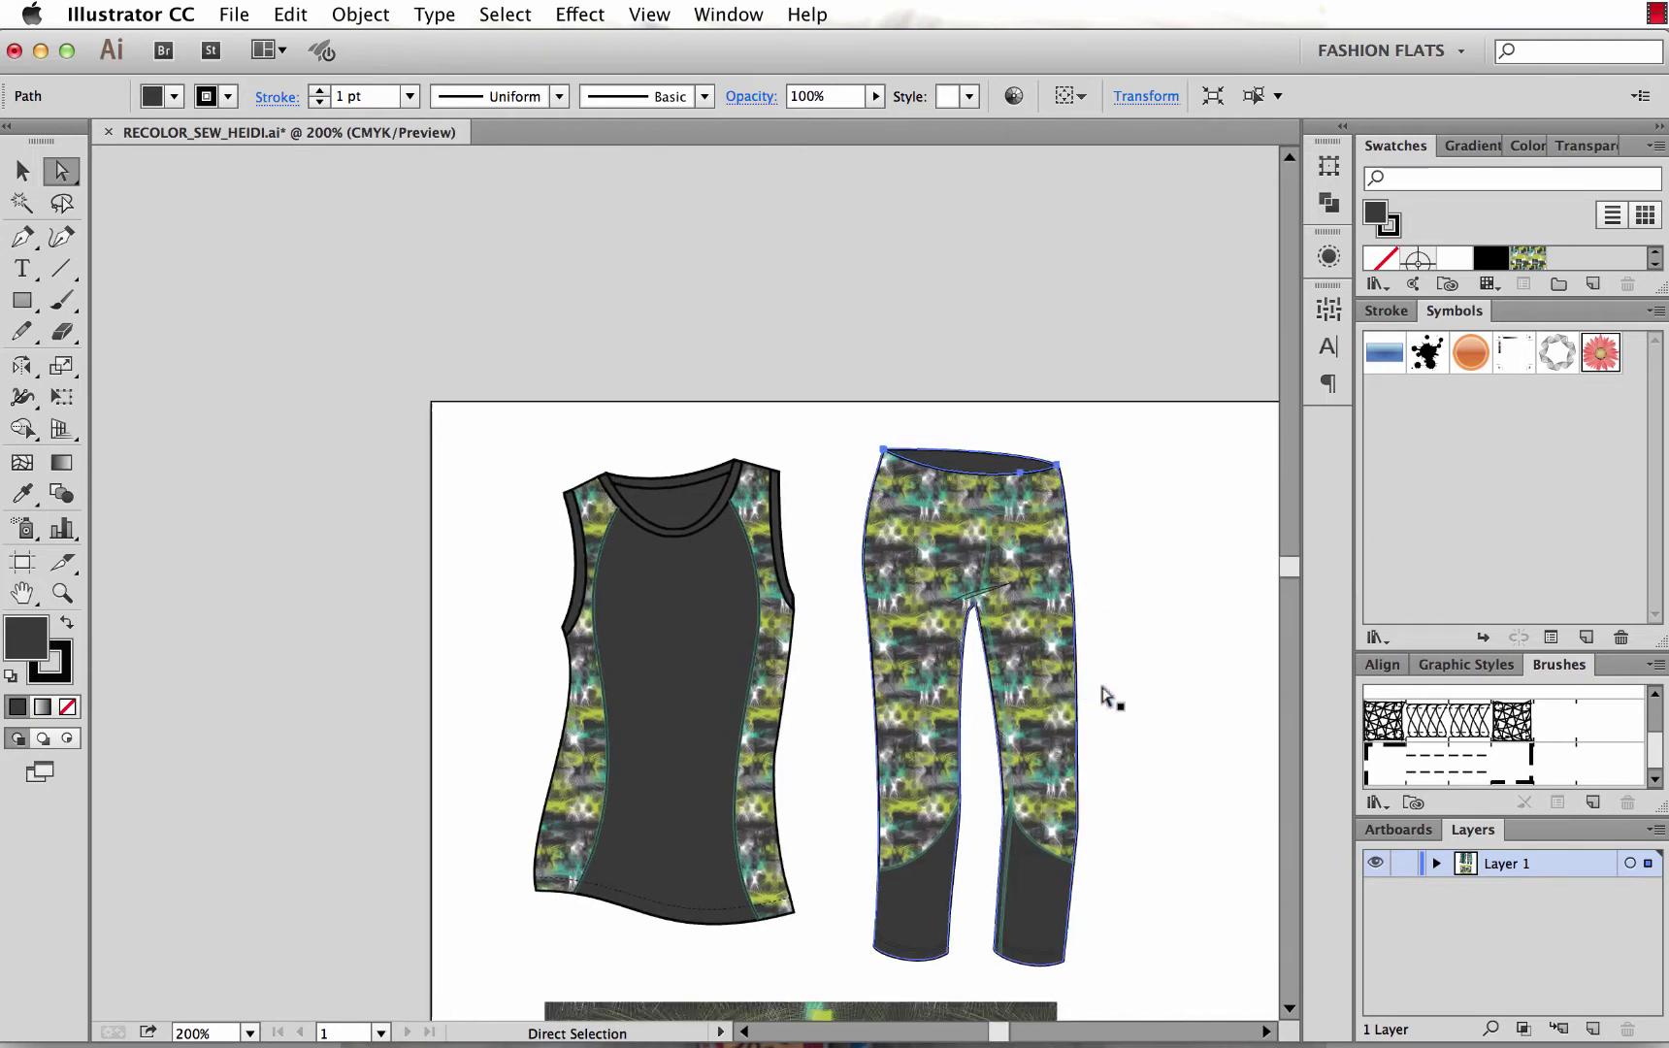
key(super+minus)
drag(1102, 695, 862, 655)
key(v)
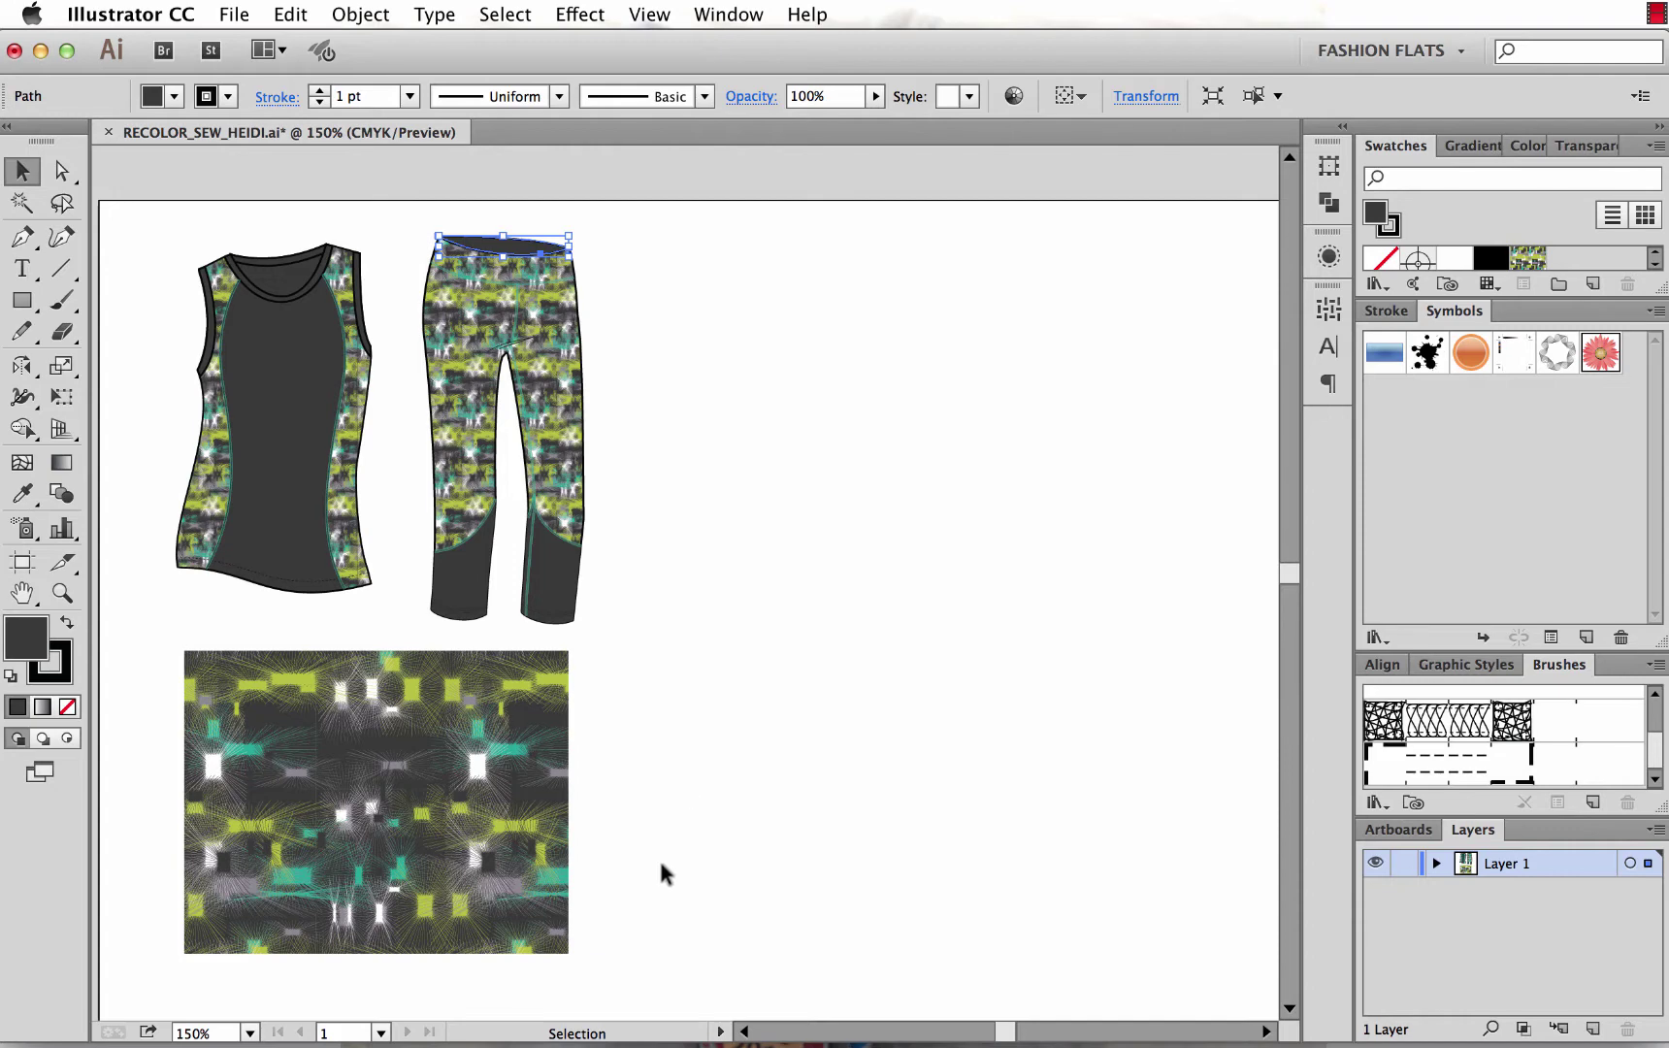
drag(661, 864, 160, 212)
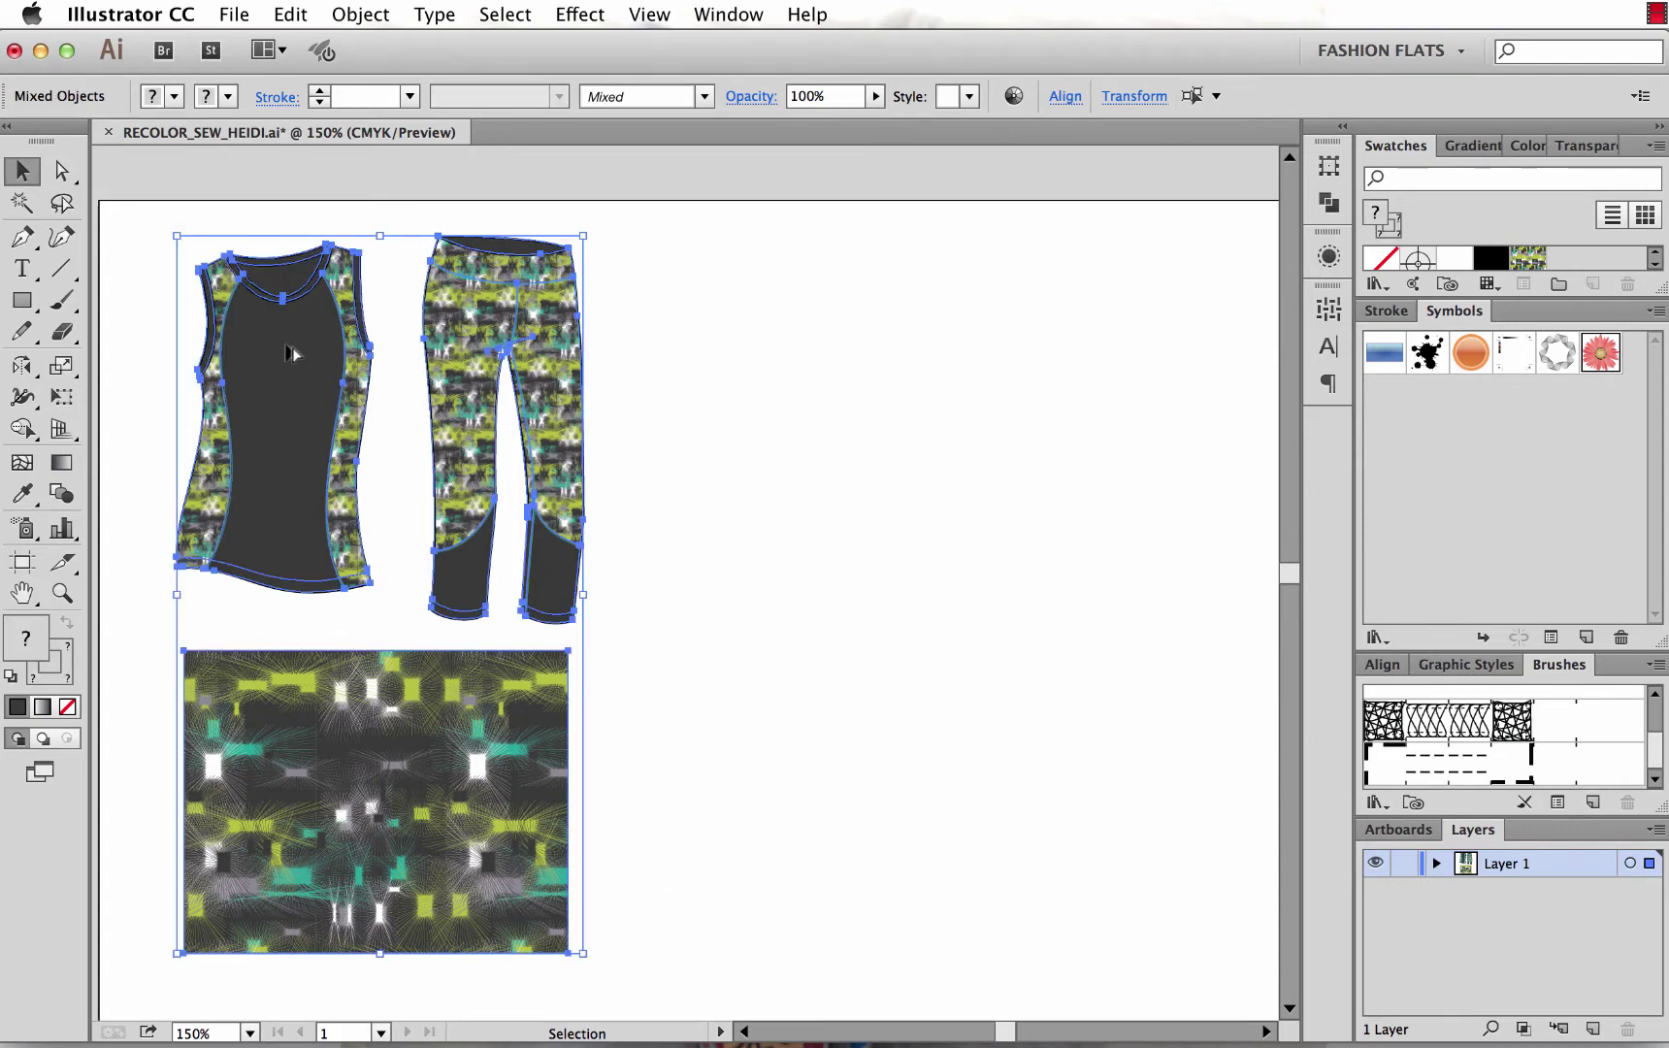
drag(288, 352, 810, 349)
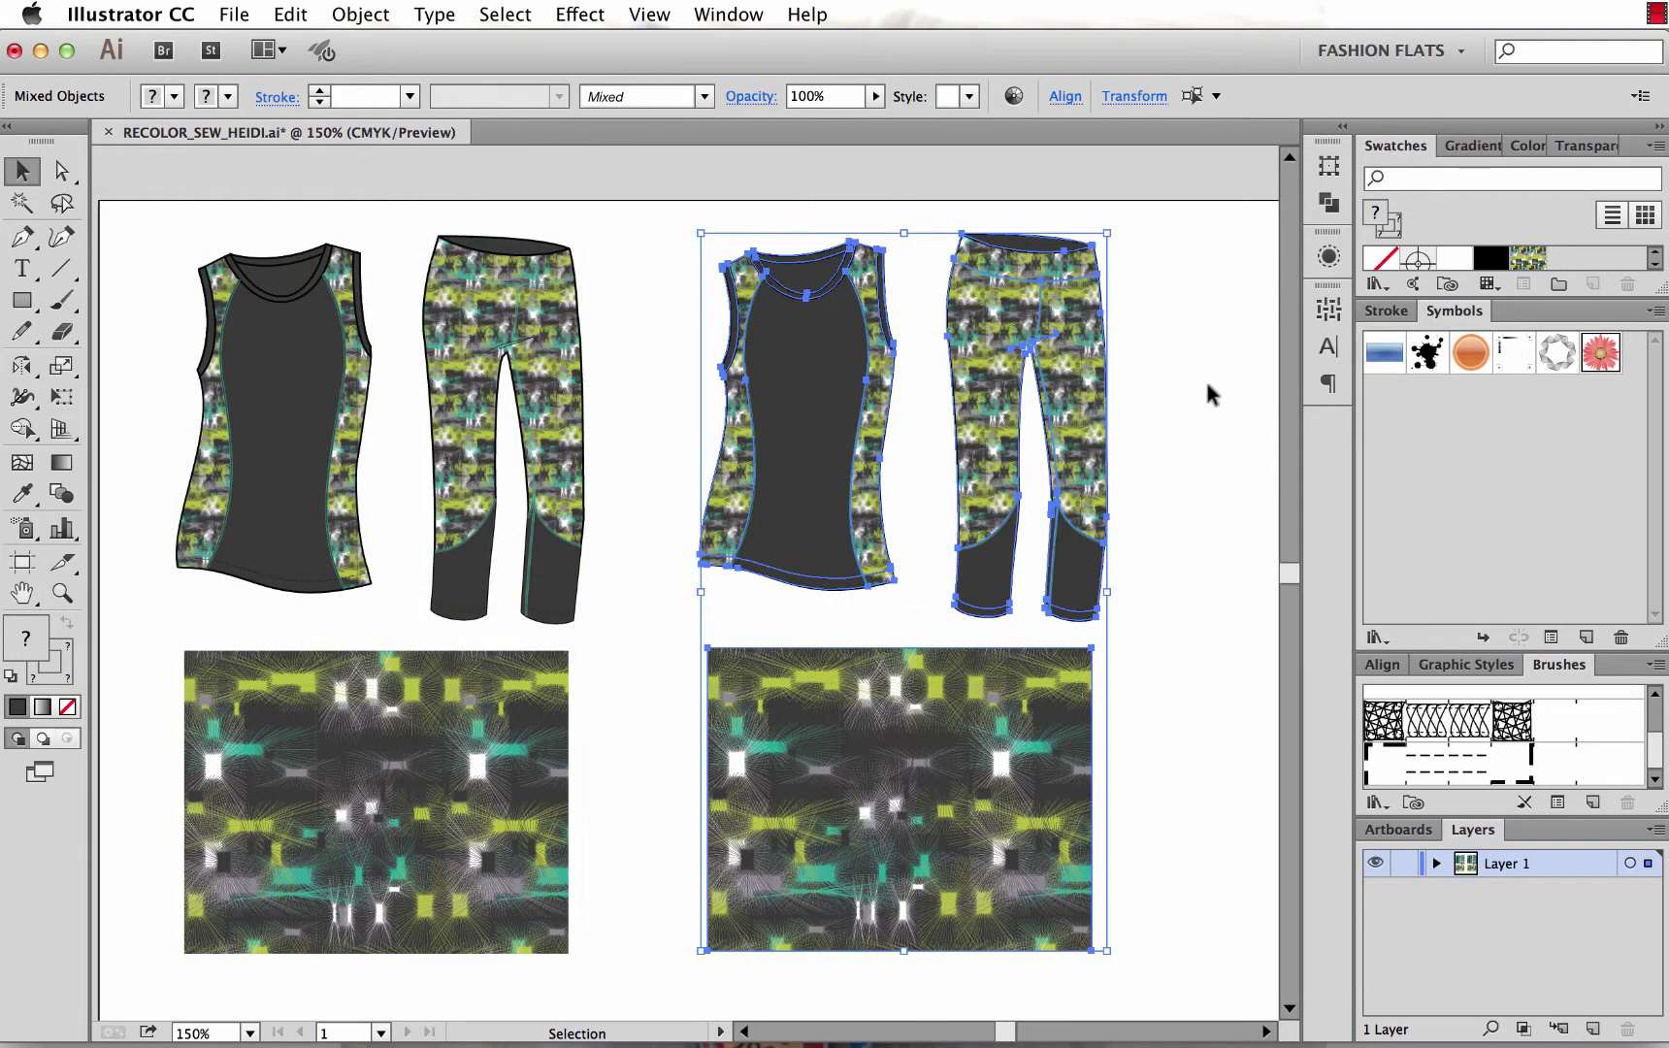
scroll(1207, 385, right, 8)
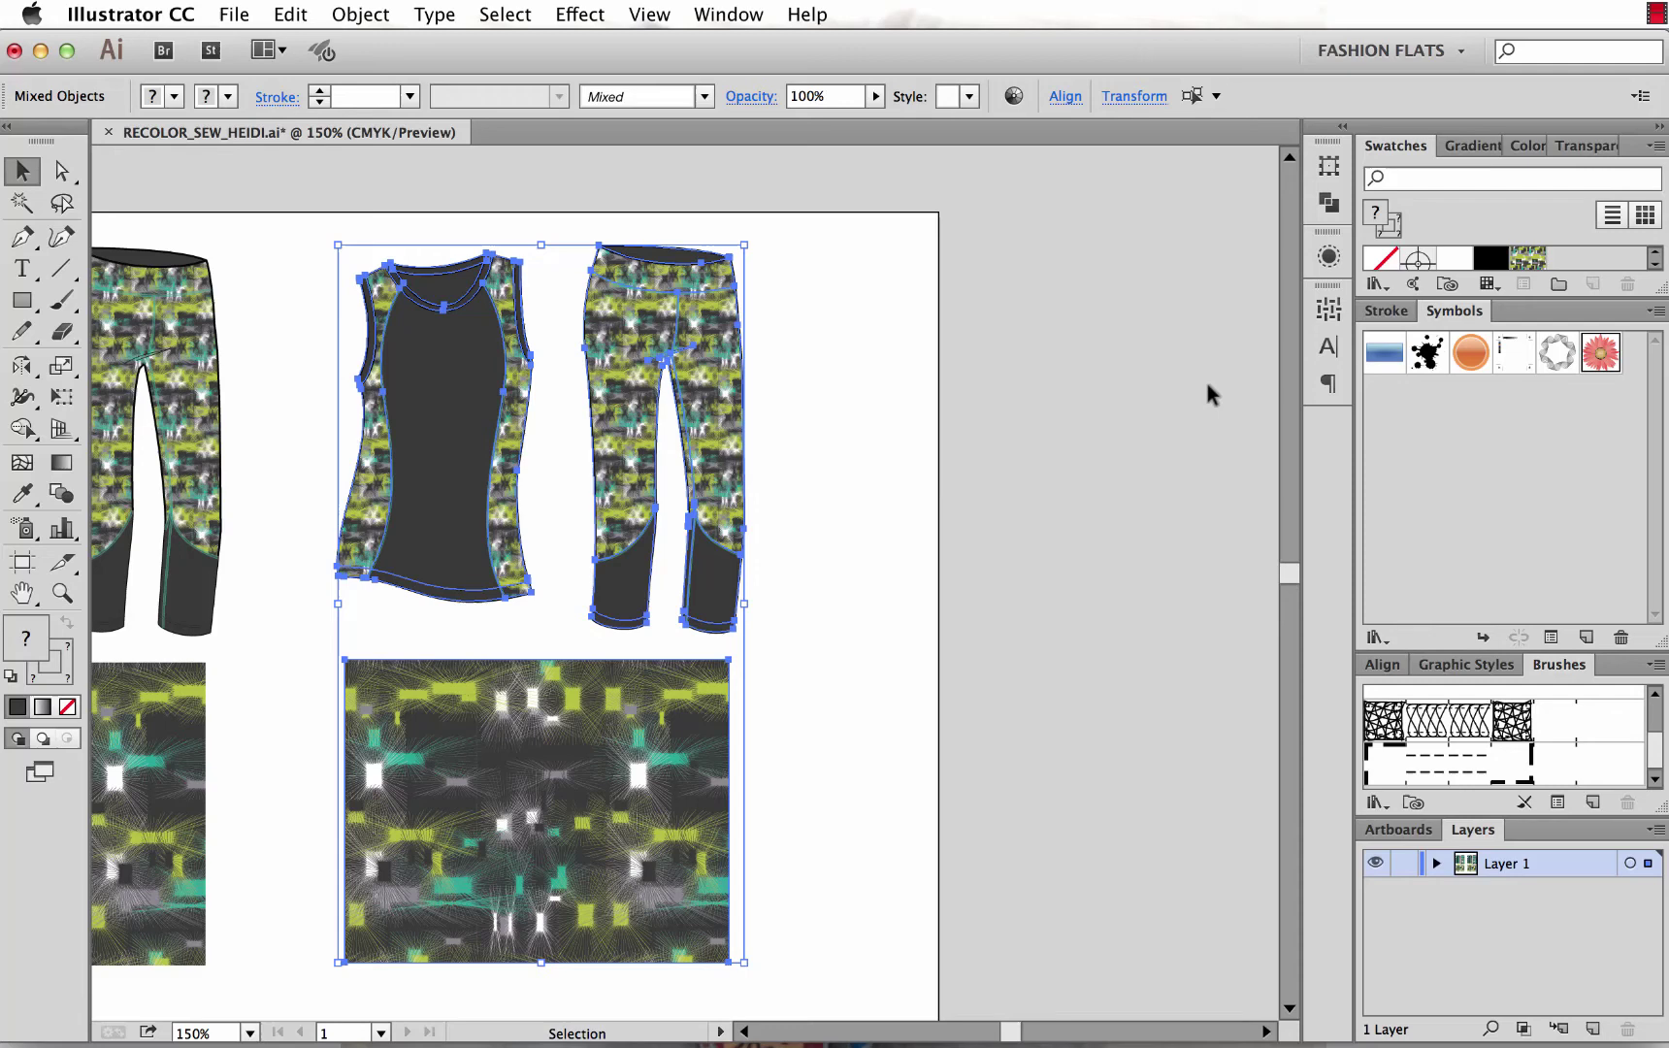
Open Recolor Artwork for the copied set via Edit > Edit Colors.
click(297, 17)
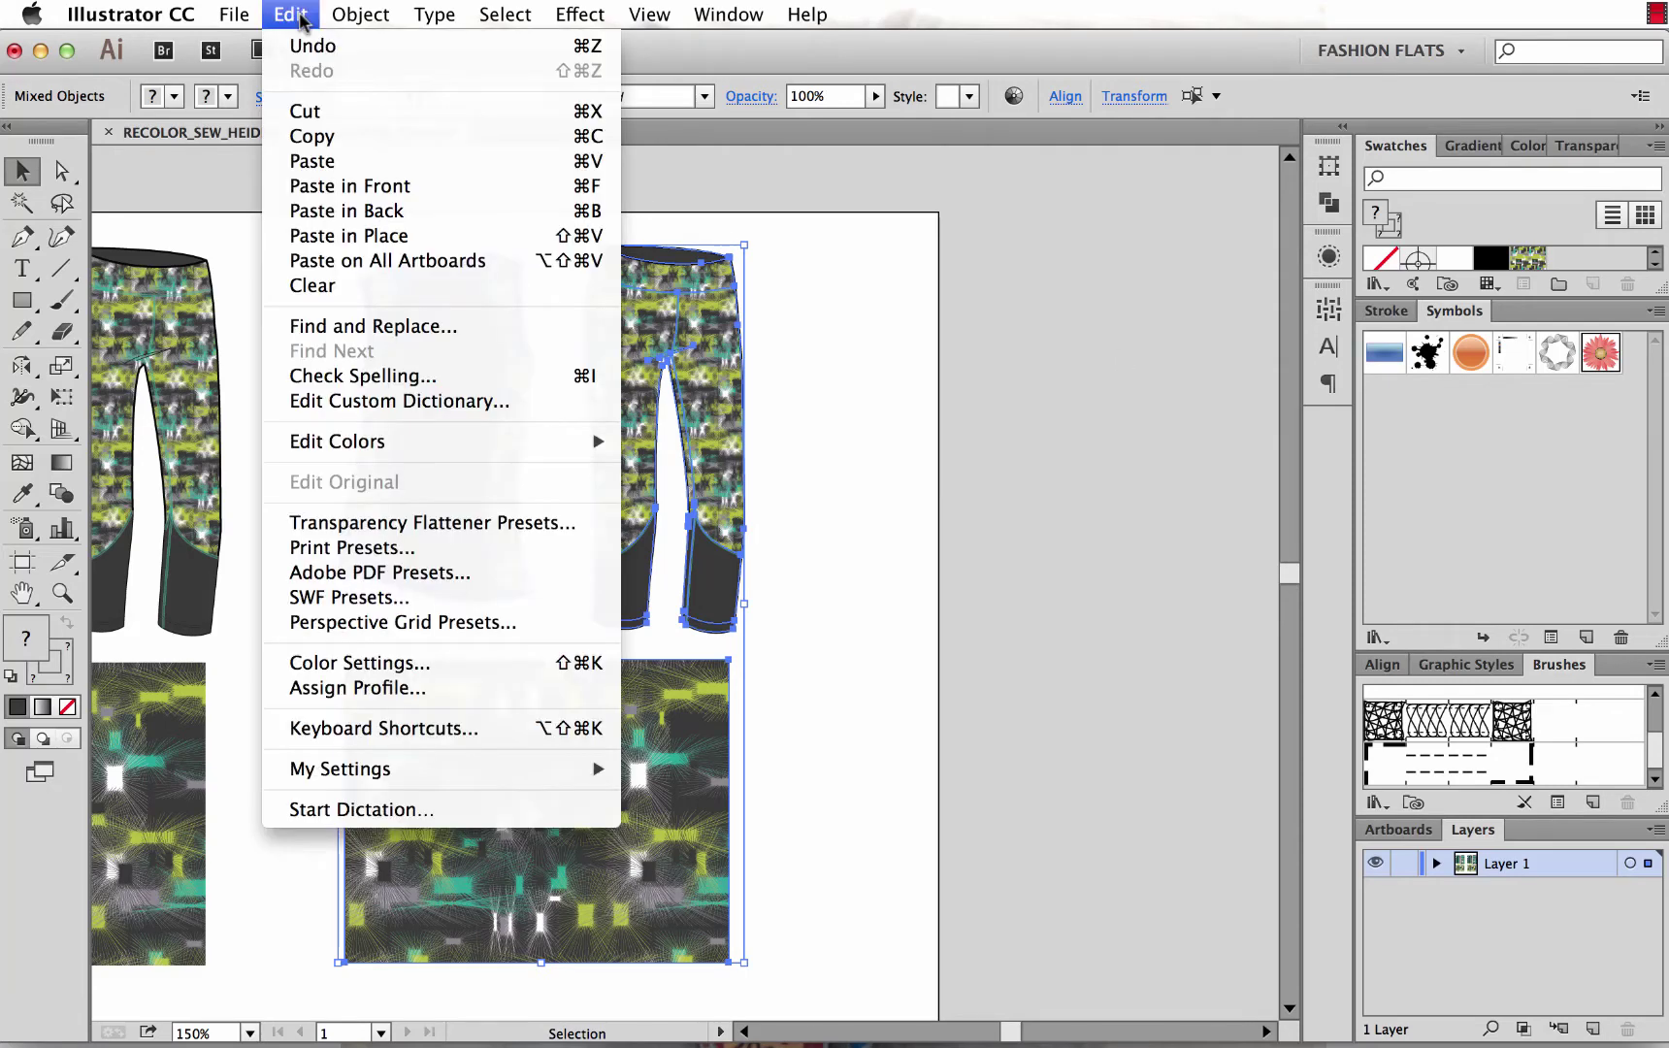
mouse_move(326, 450)
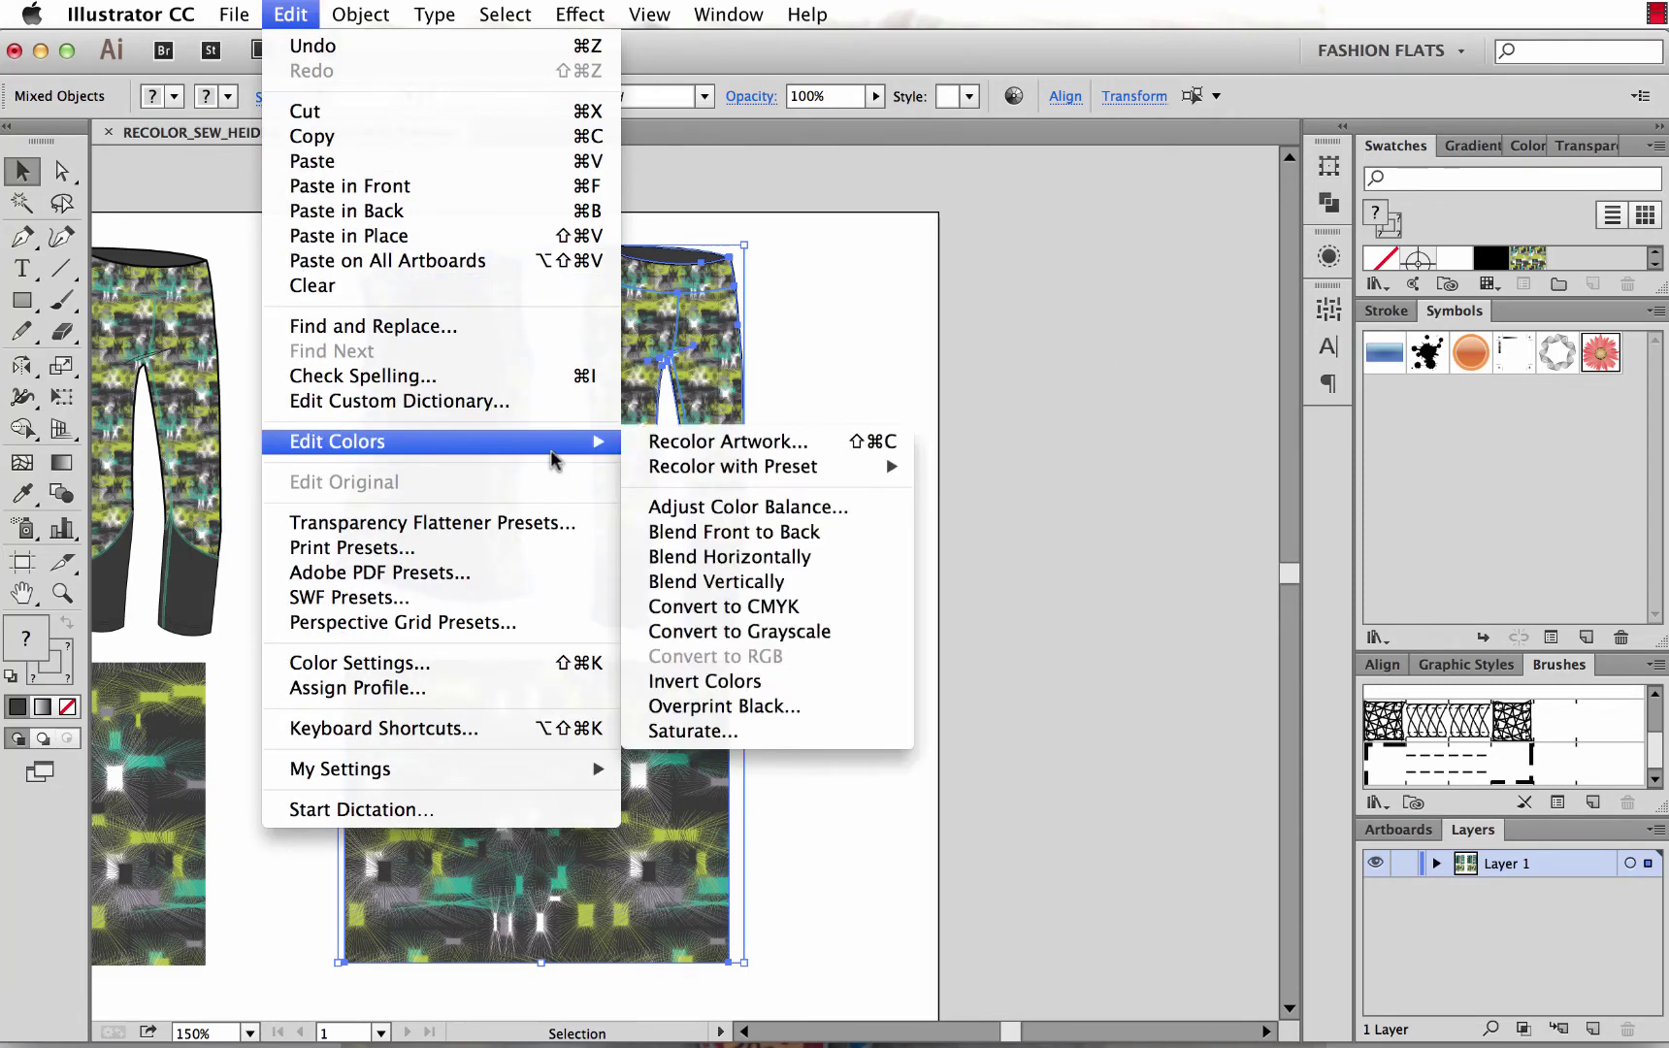
click(666, 452)
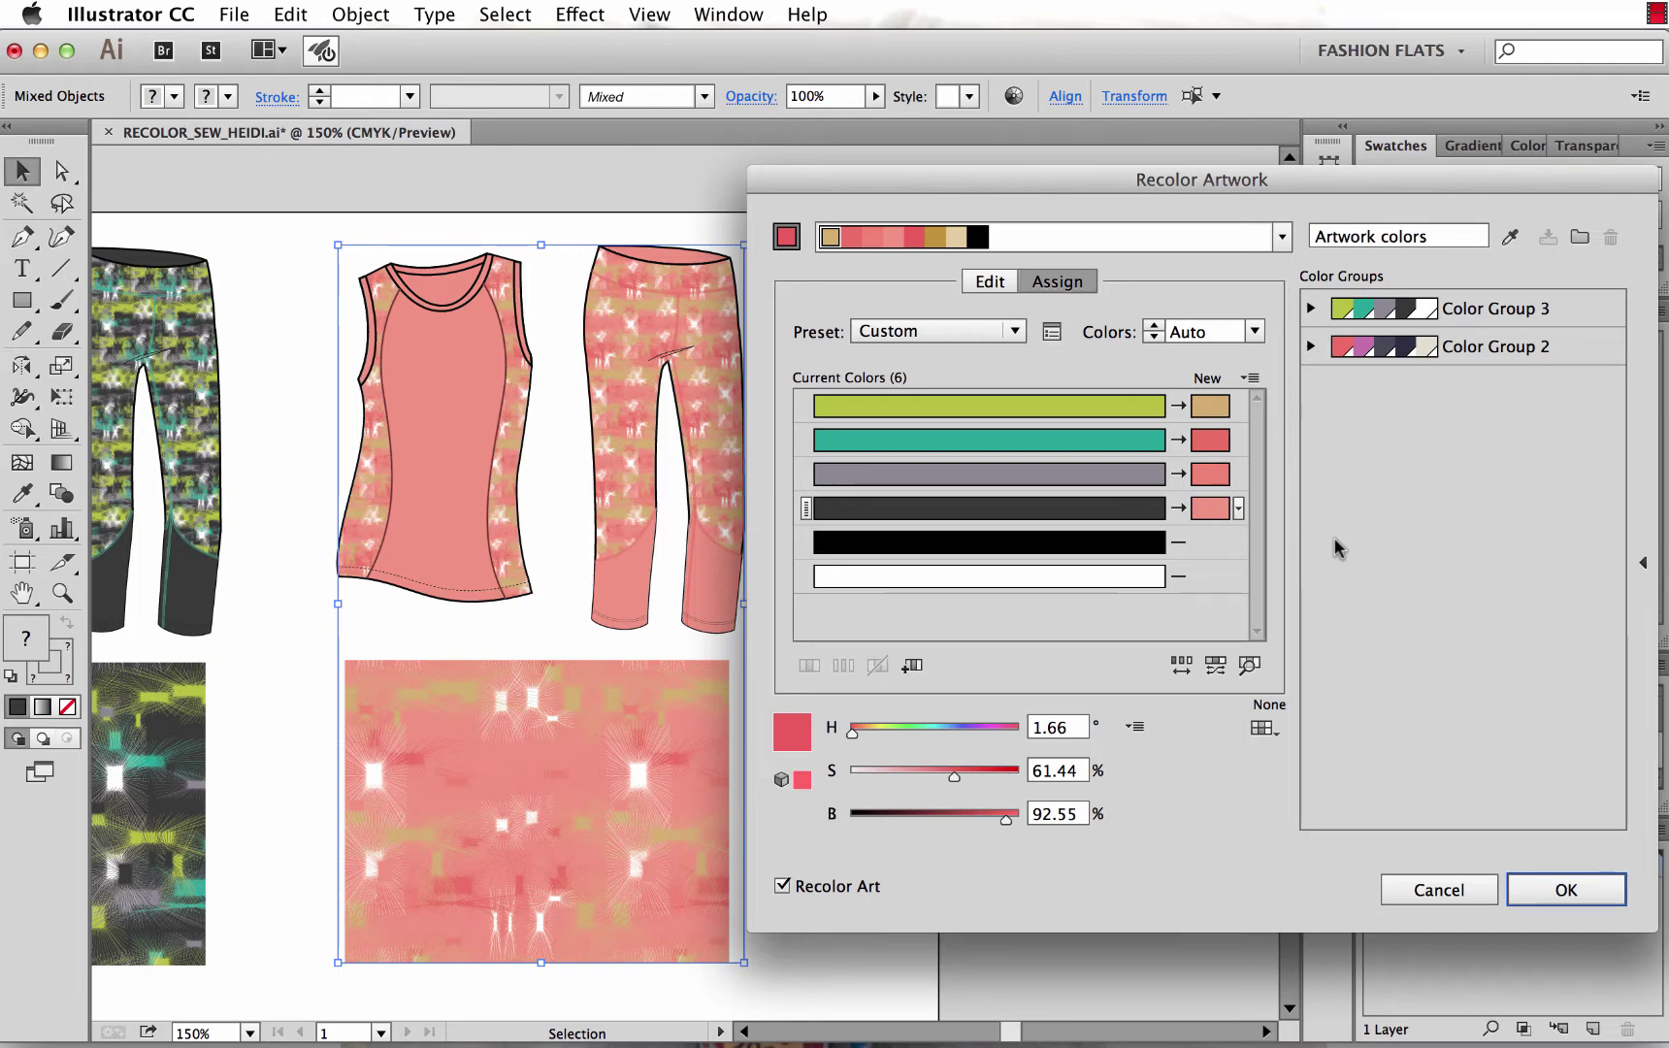
Check the teal, grey and dark-grey rows, then reload the art's colours as Color Group 3.
click(691, 390)
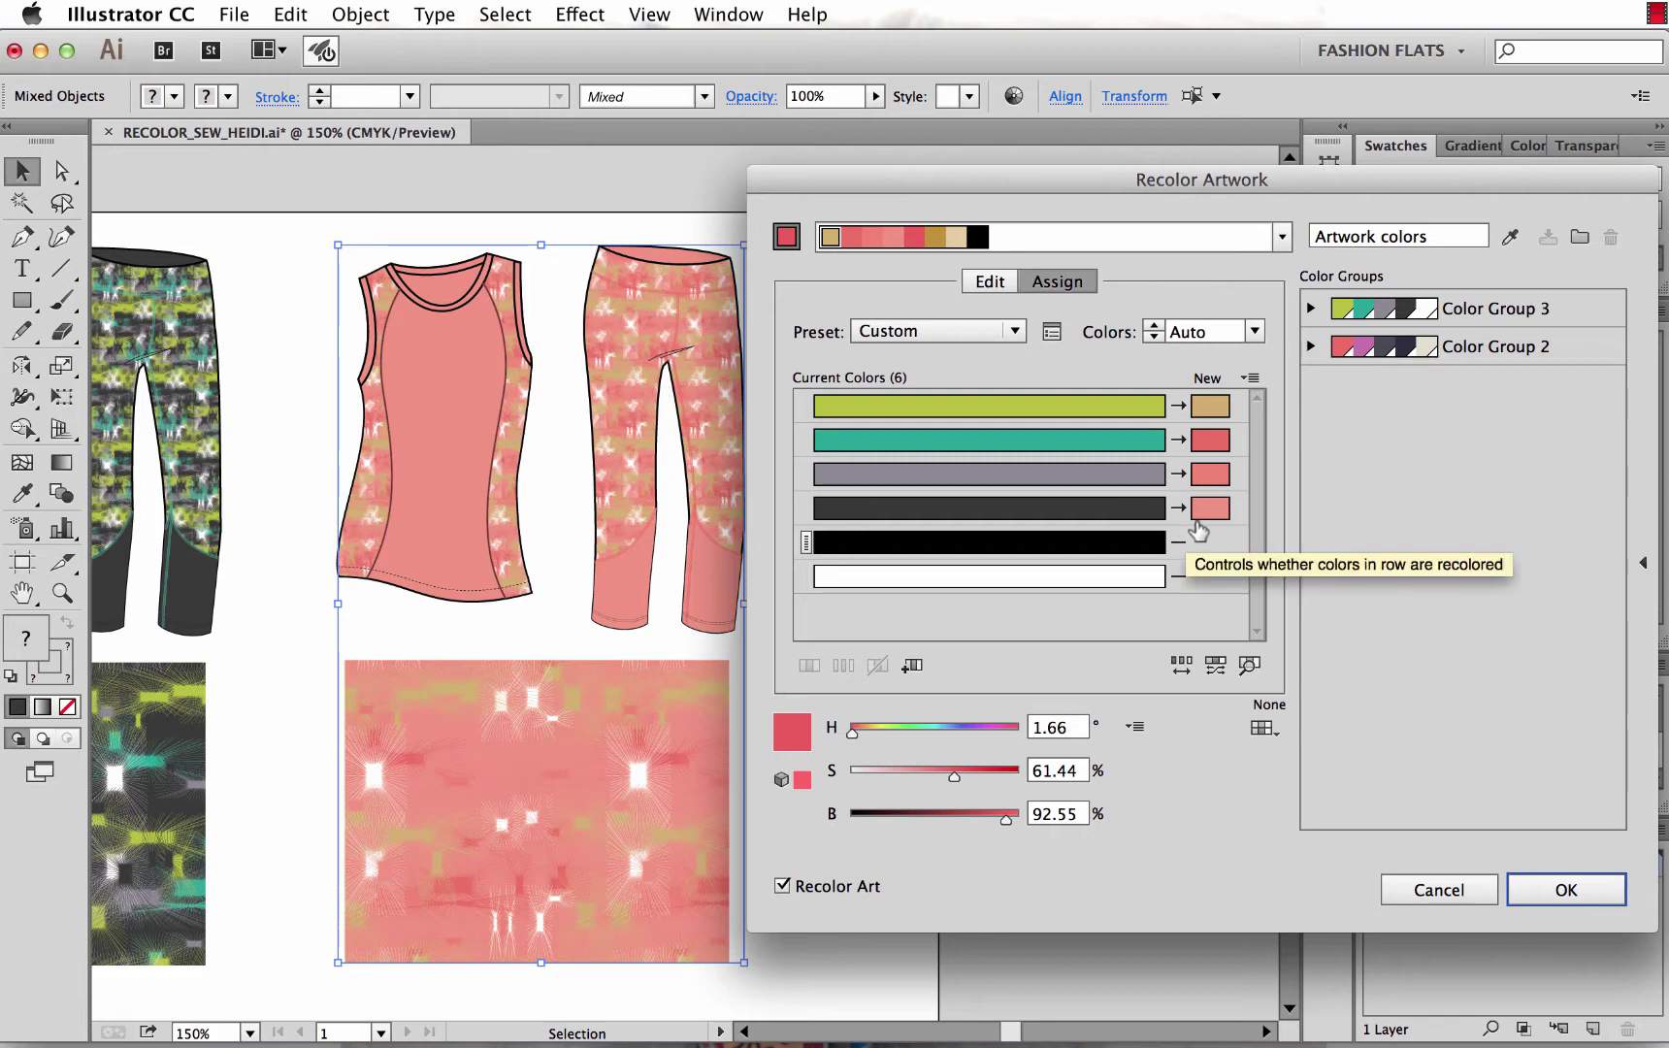
click(1213, 475)
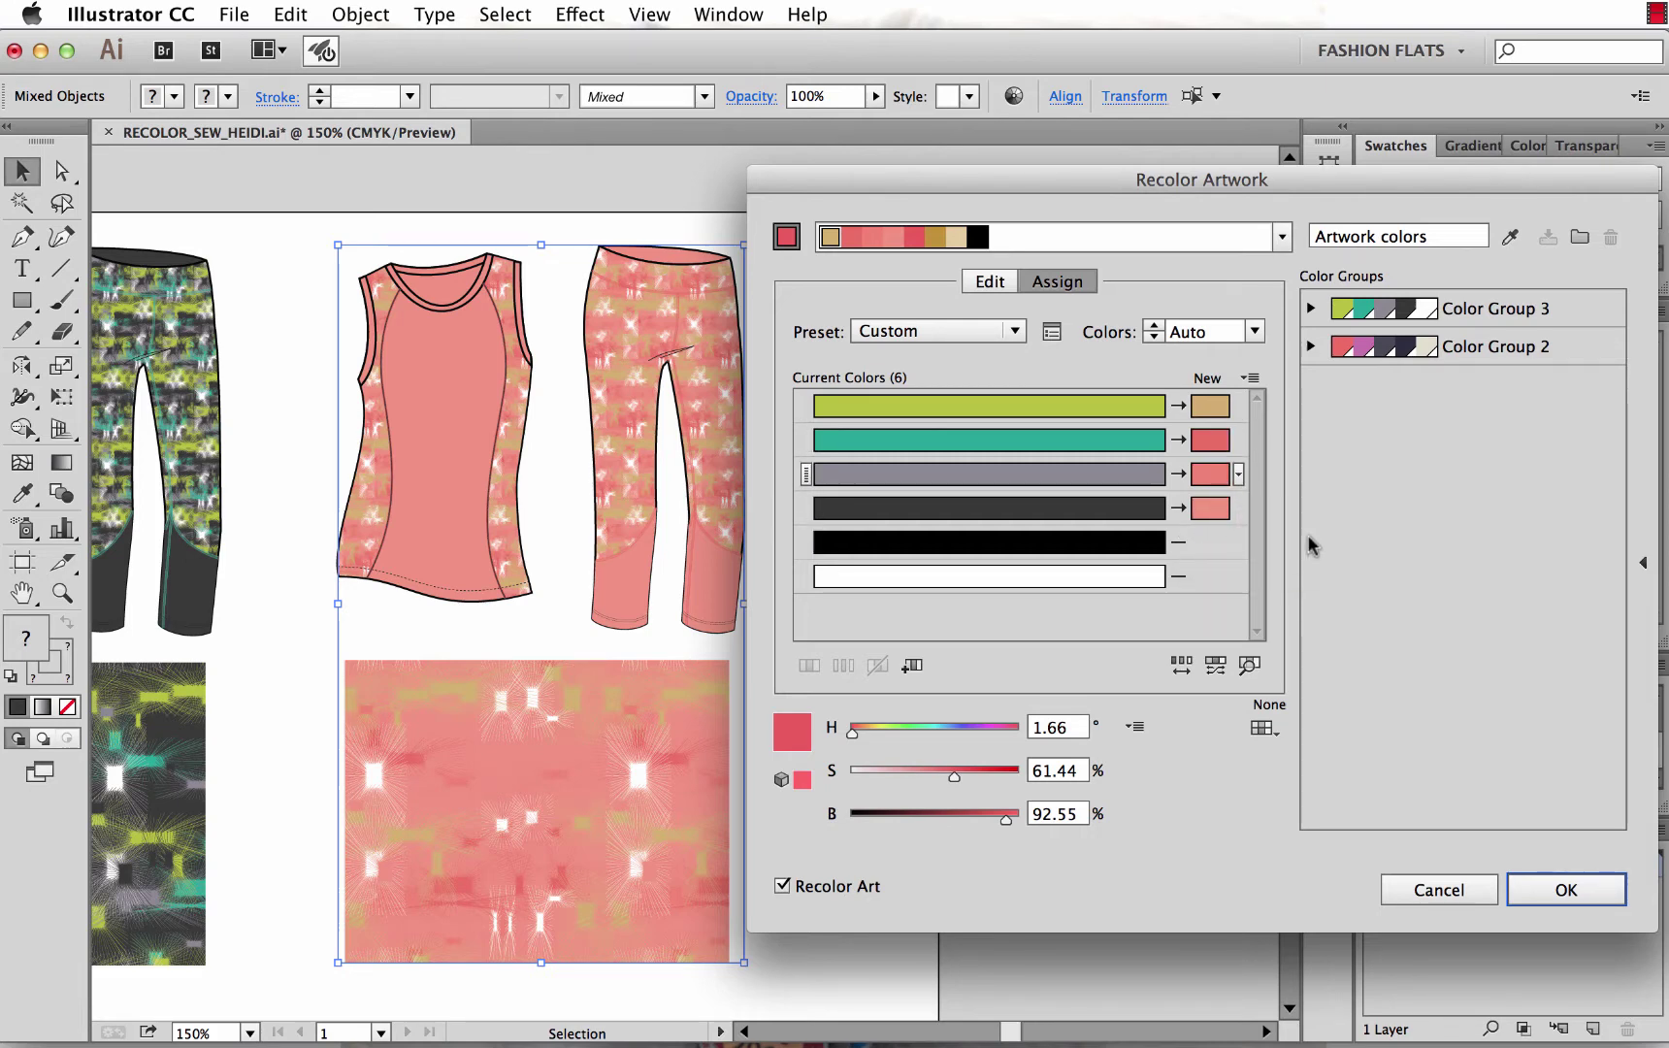
click(1238, 505)
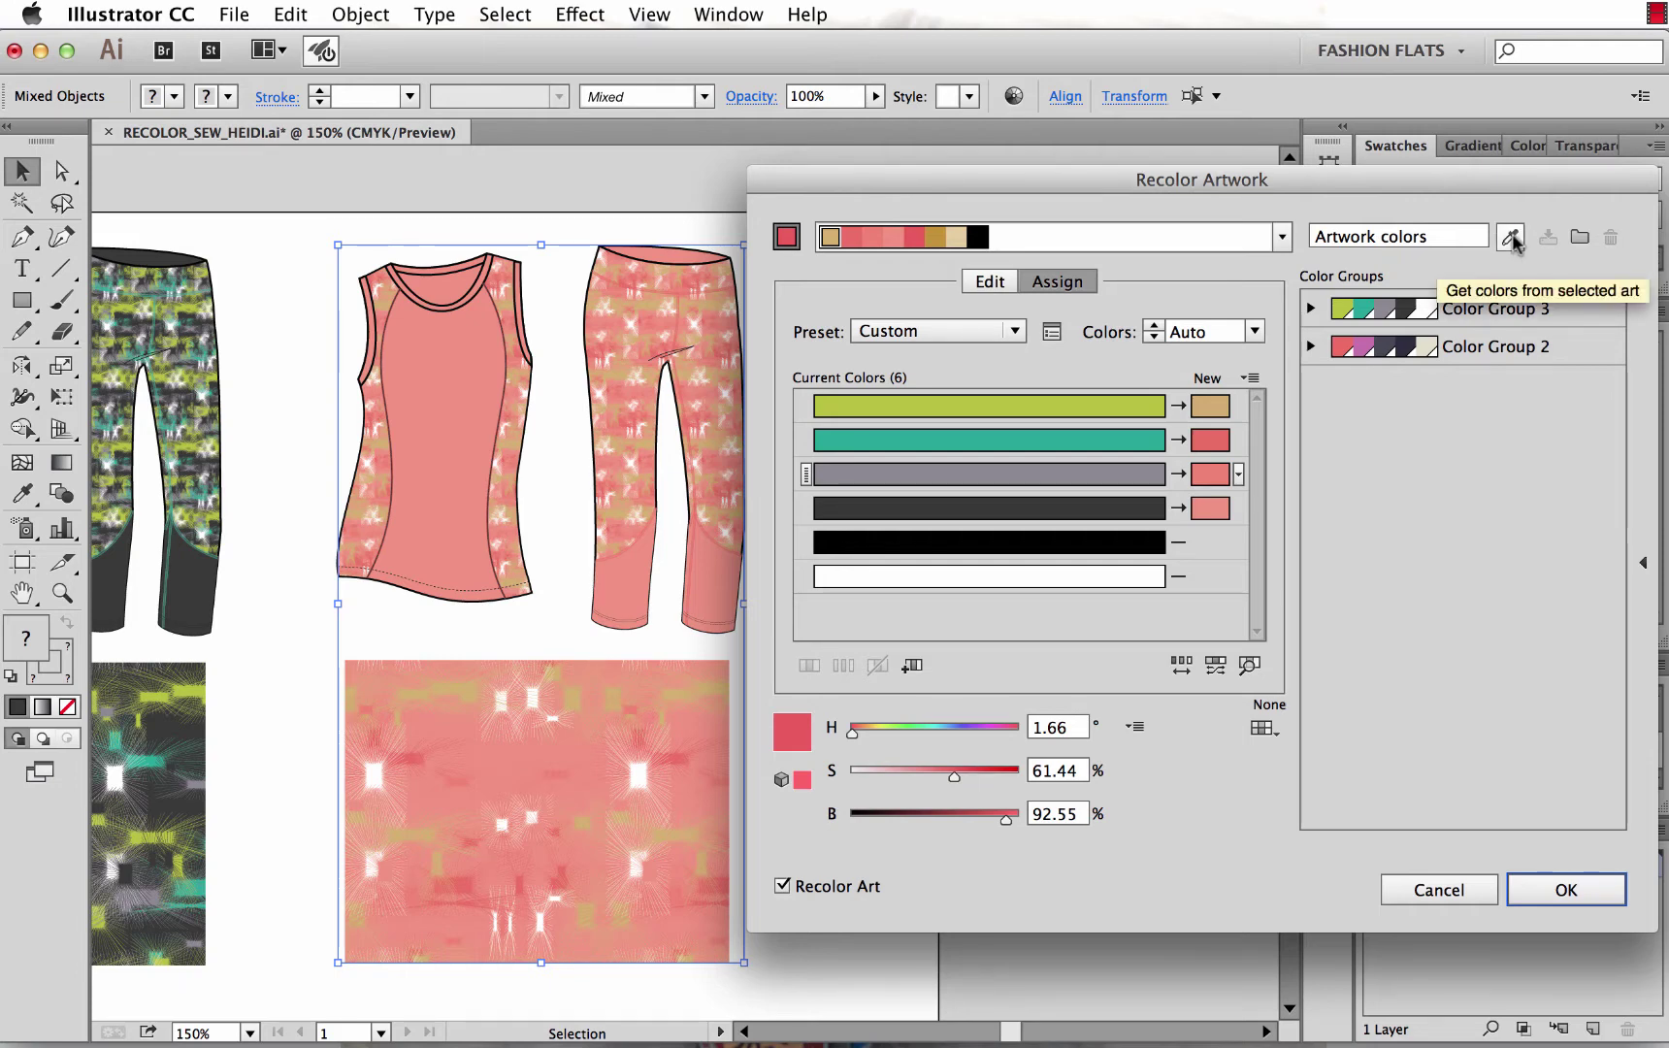
click(1510, 236)
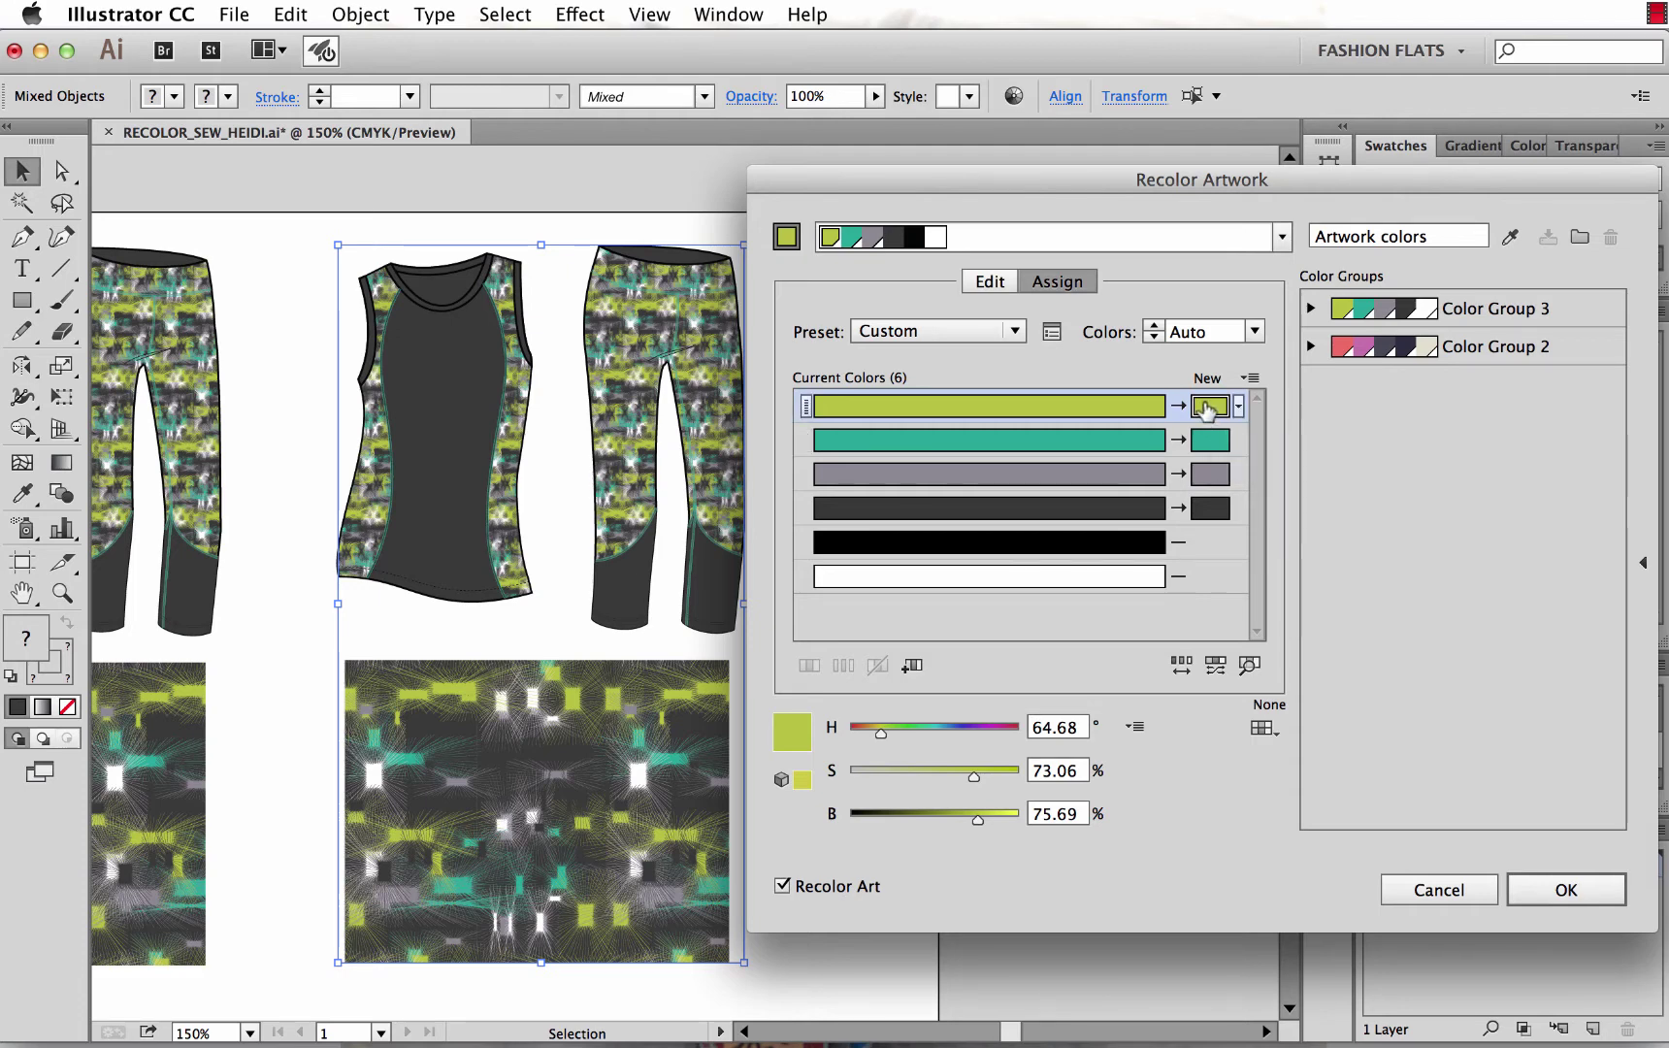
Move yellow-green onto the teal row, and trial-swap grey and dark grey before restoring them.
drag(1205, 412, 1211, 440)
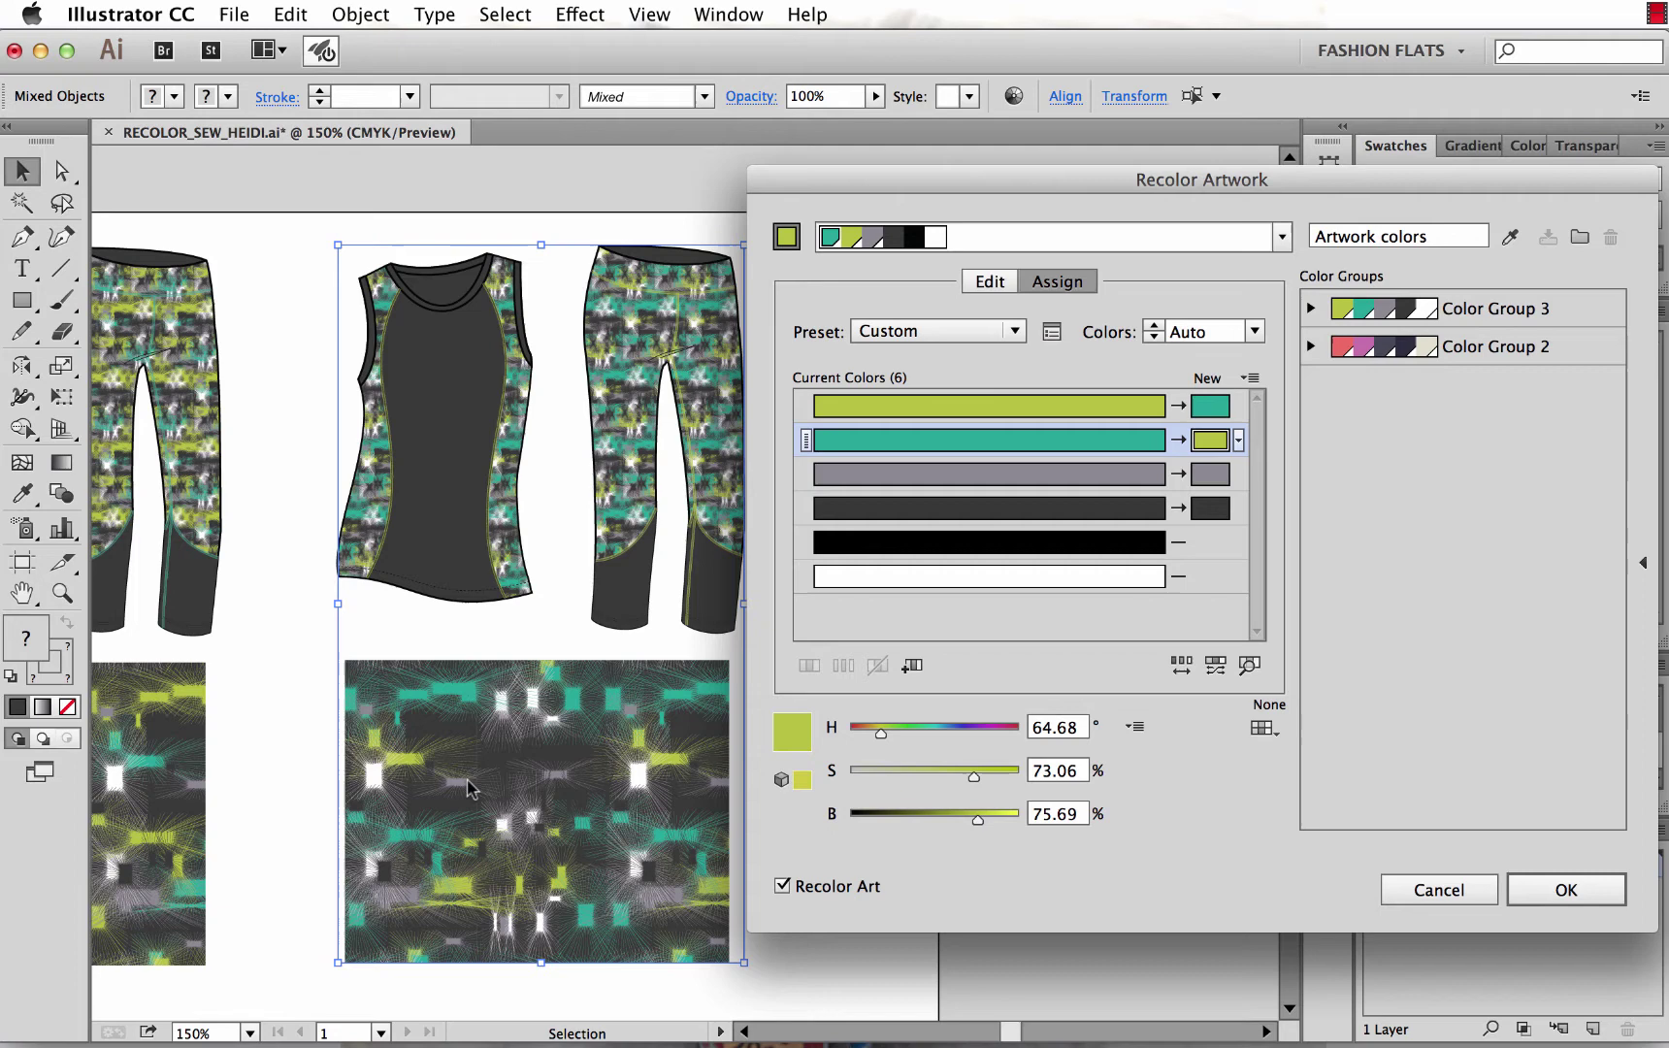
drag(1215, 524, 1209, 475)
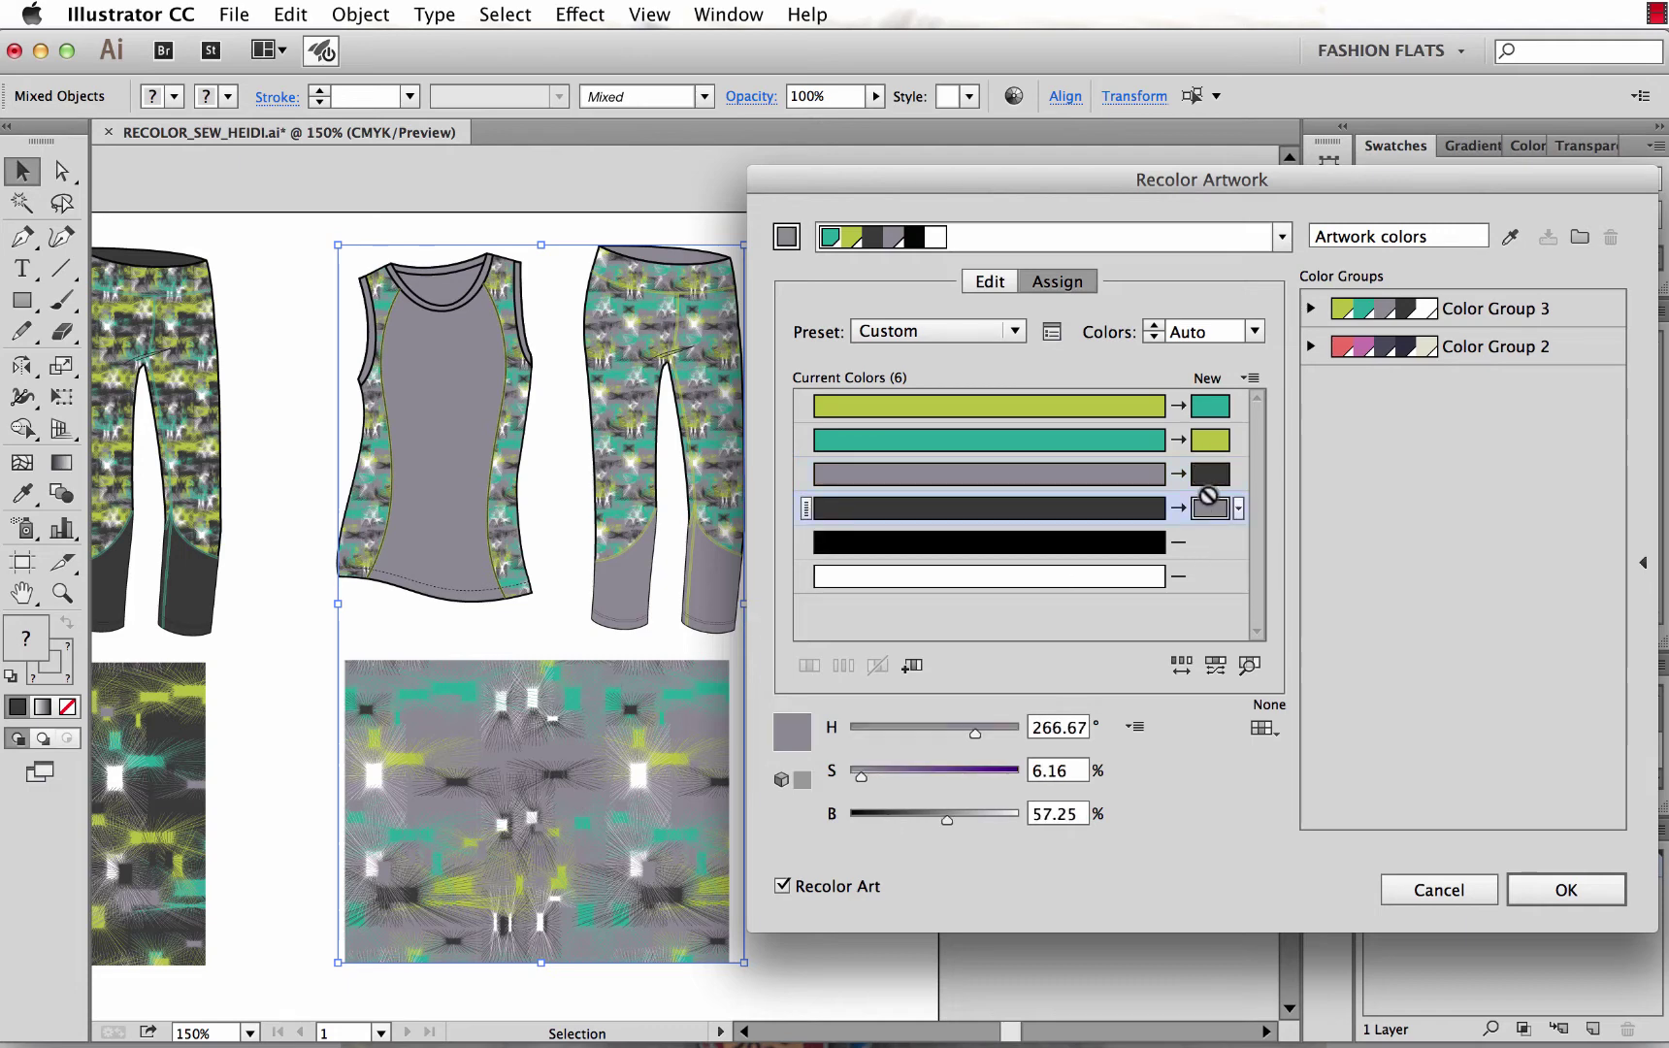
drag(1208, 495, 1210, 474)
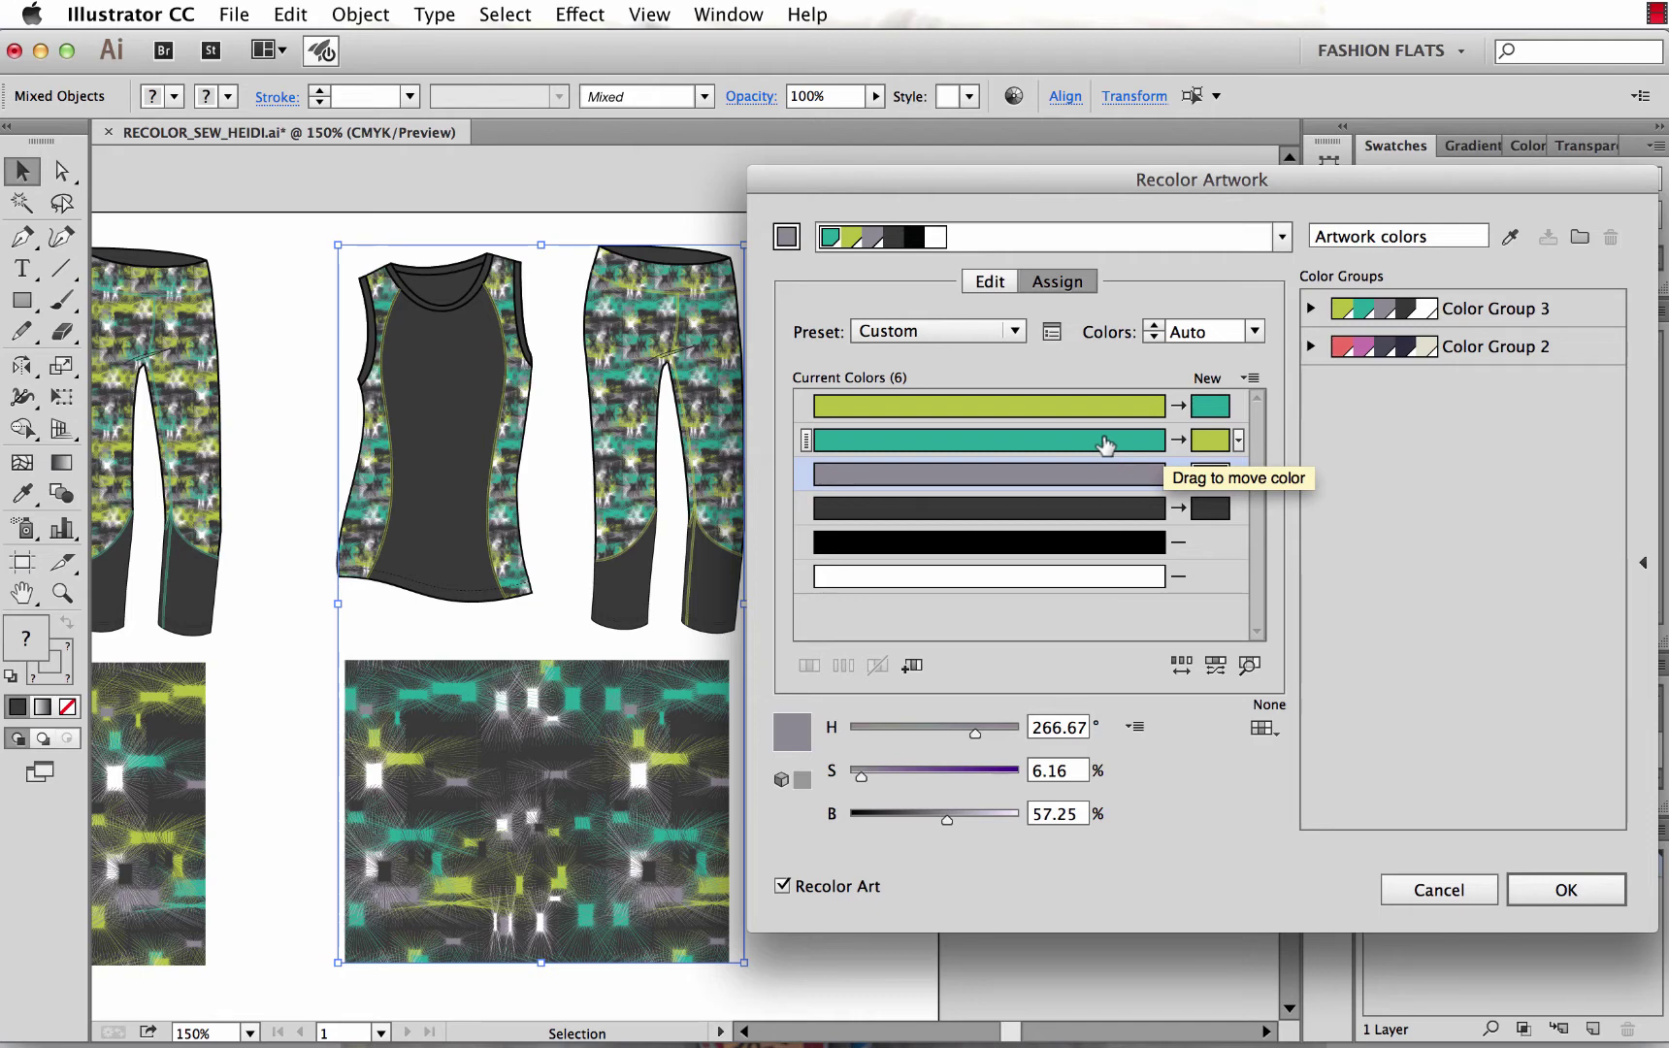
Try teal and yellow-green reassignments, reset the mapping, then swap the teal and grey new colours.
drag(1128, 442, 1215, 443)
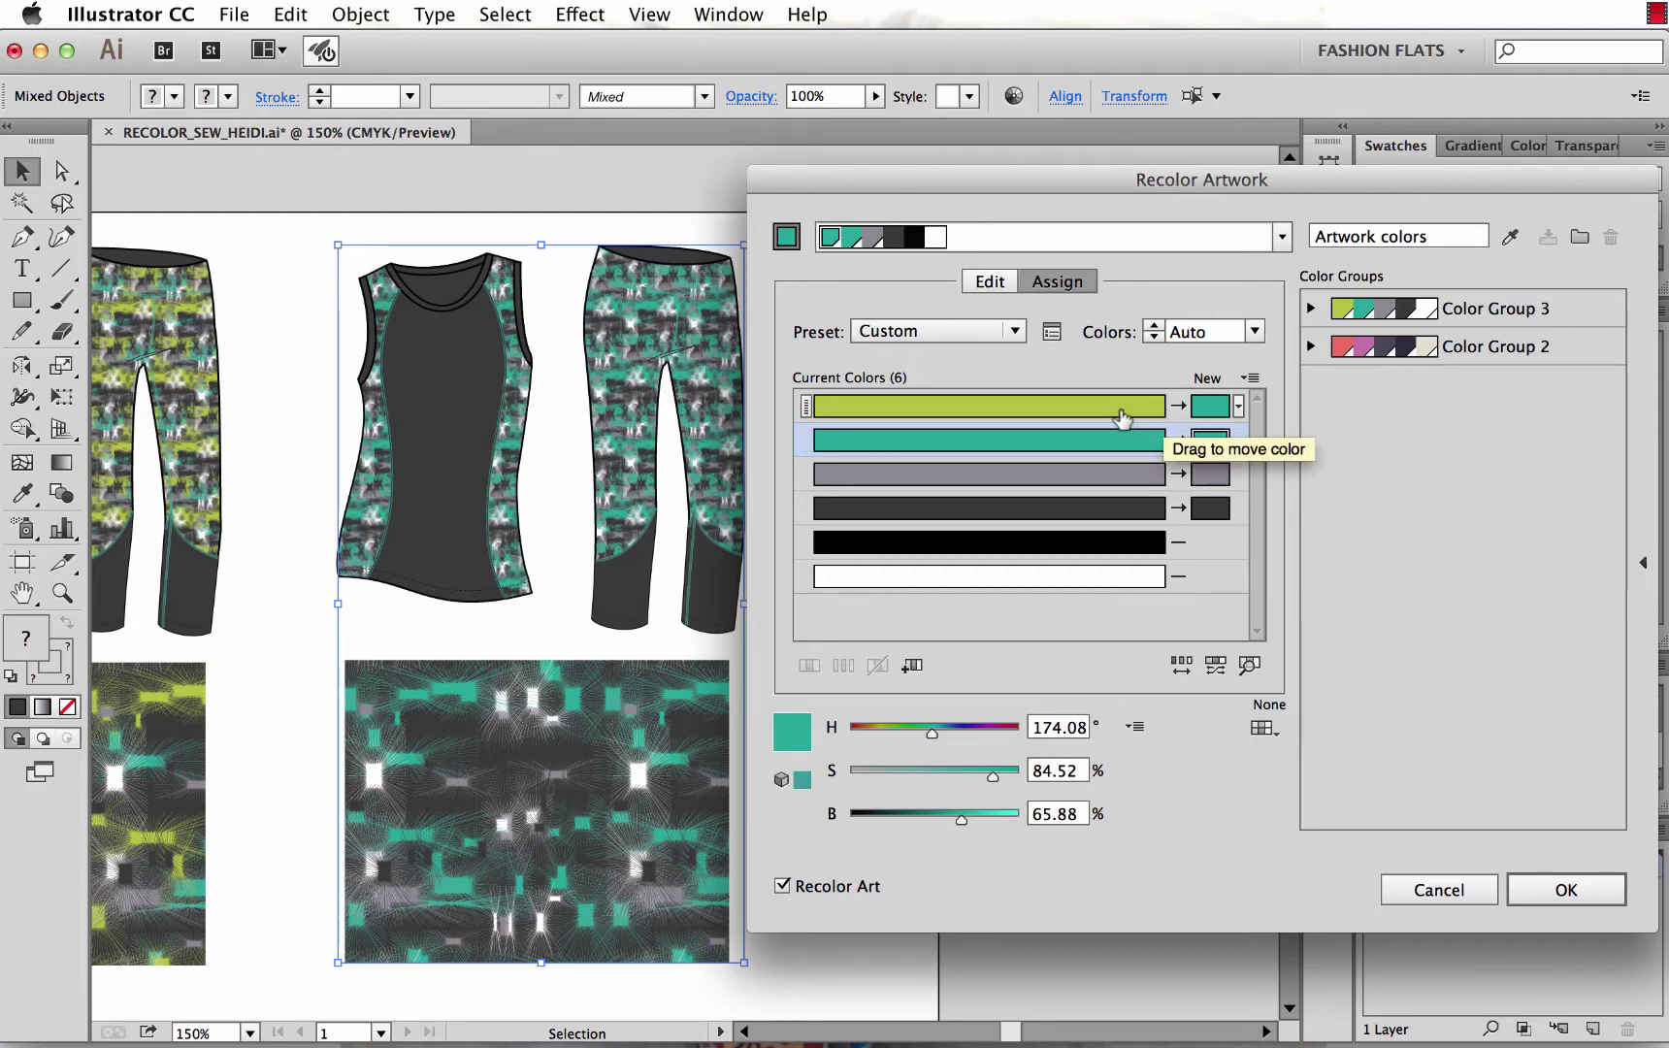
drag(1122, 416, 1199, 406)
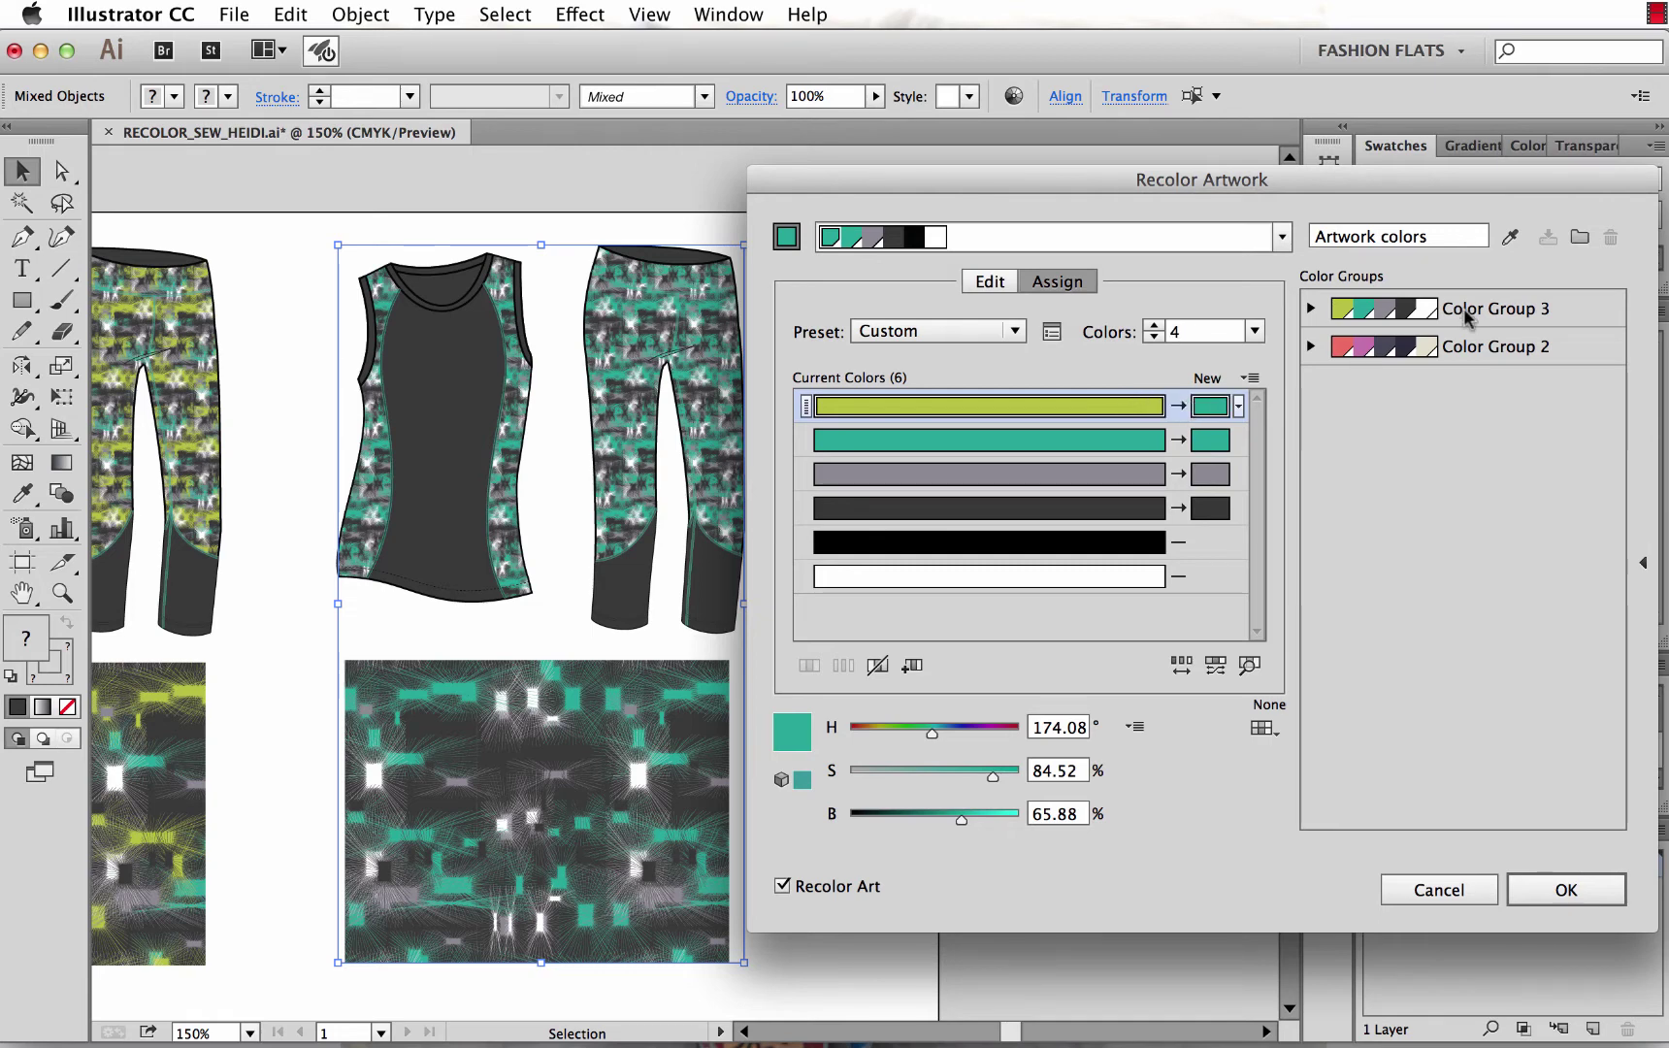
click(1509, 239)
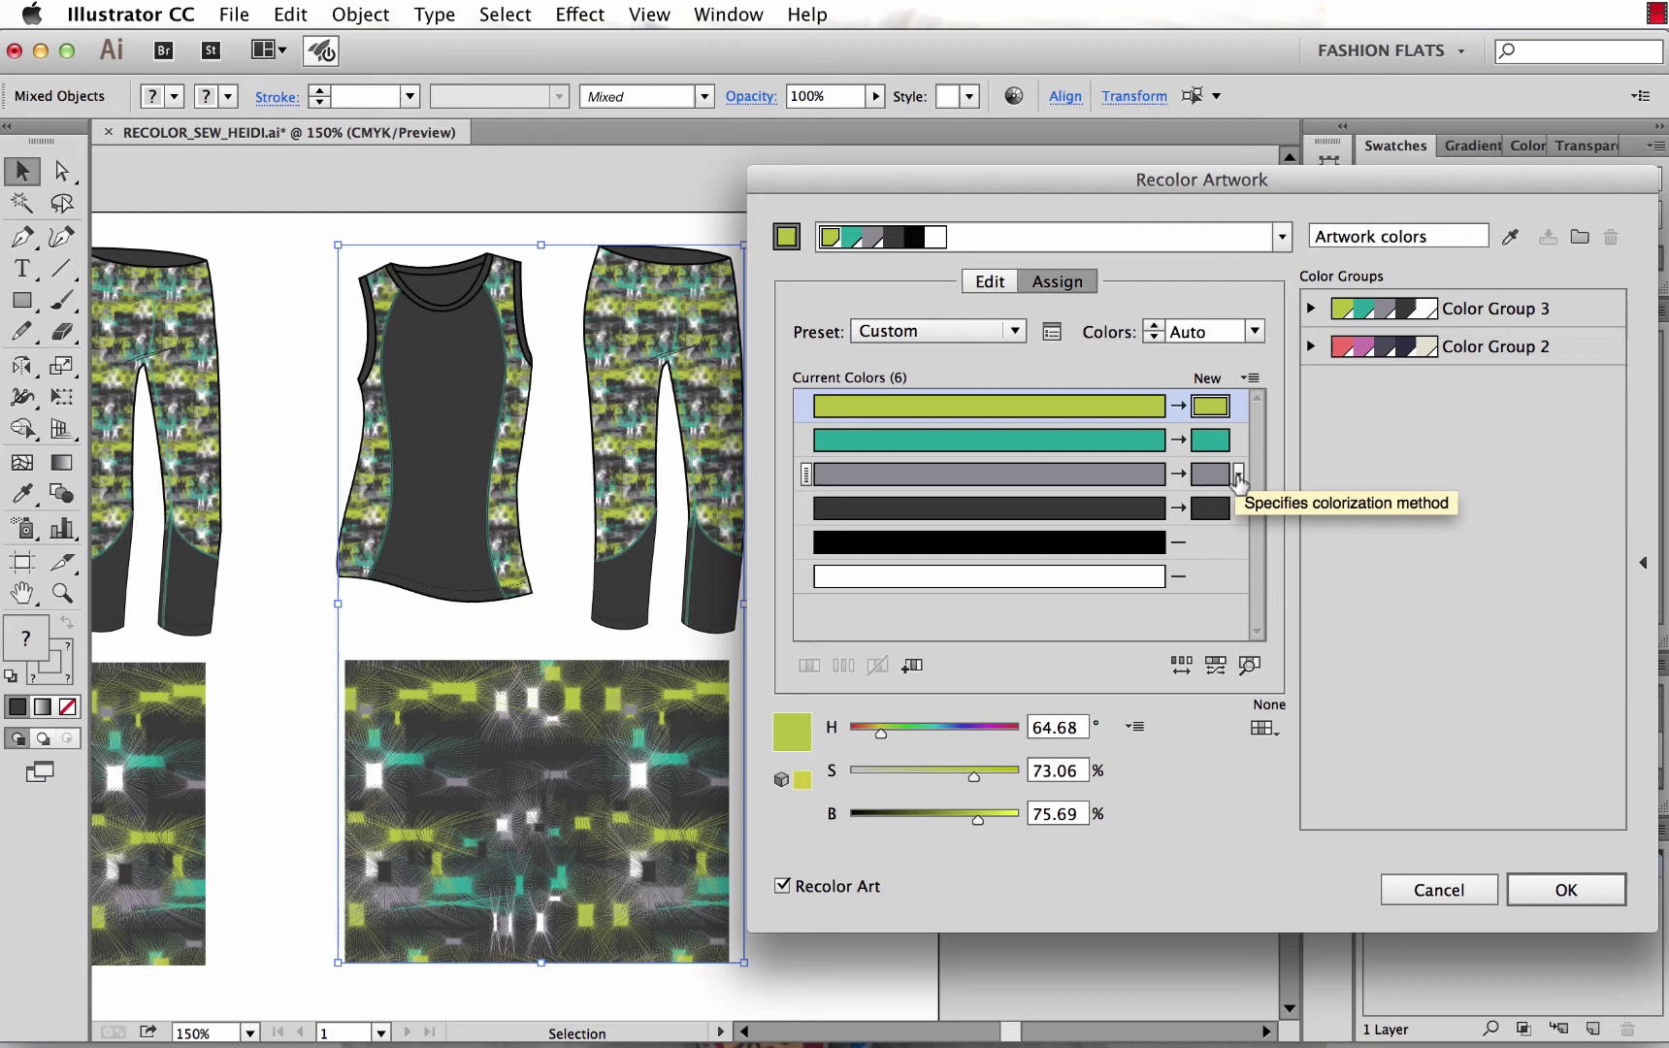
drag(1210, 440, 1213, 473)
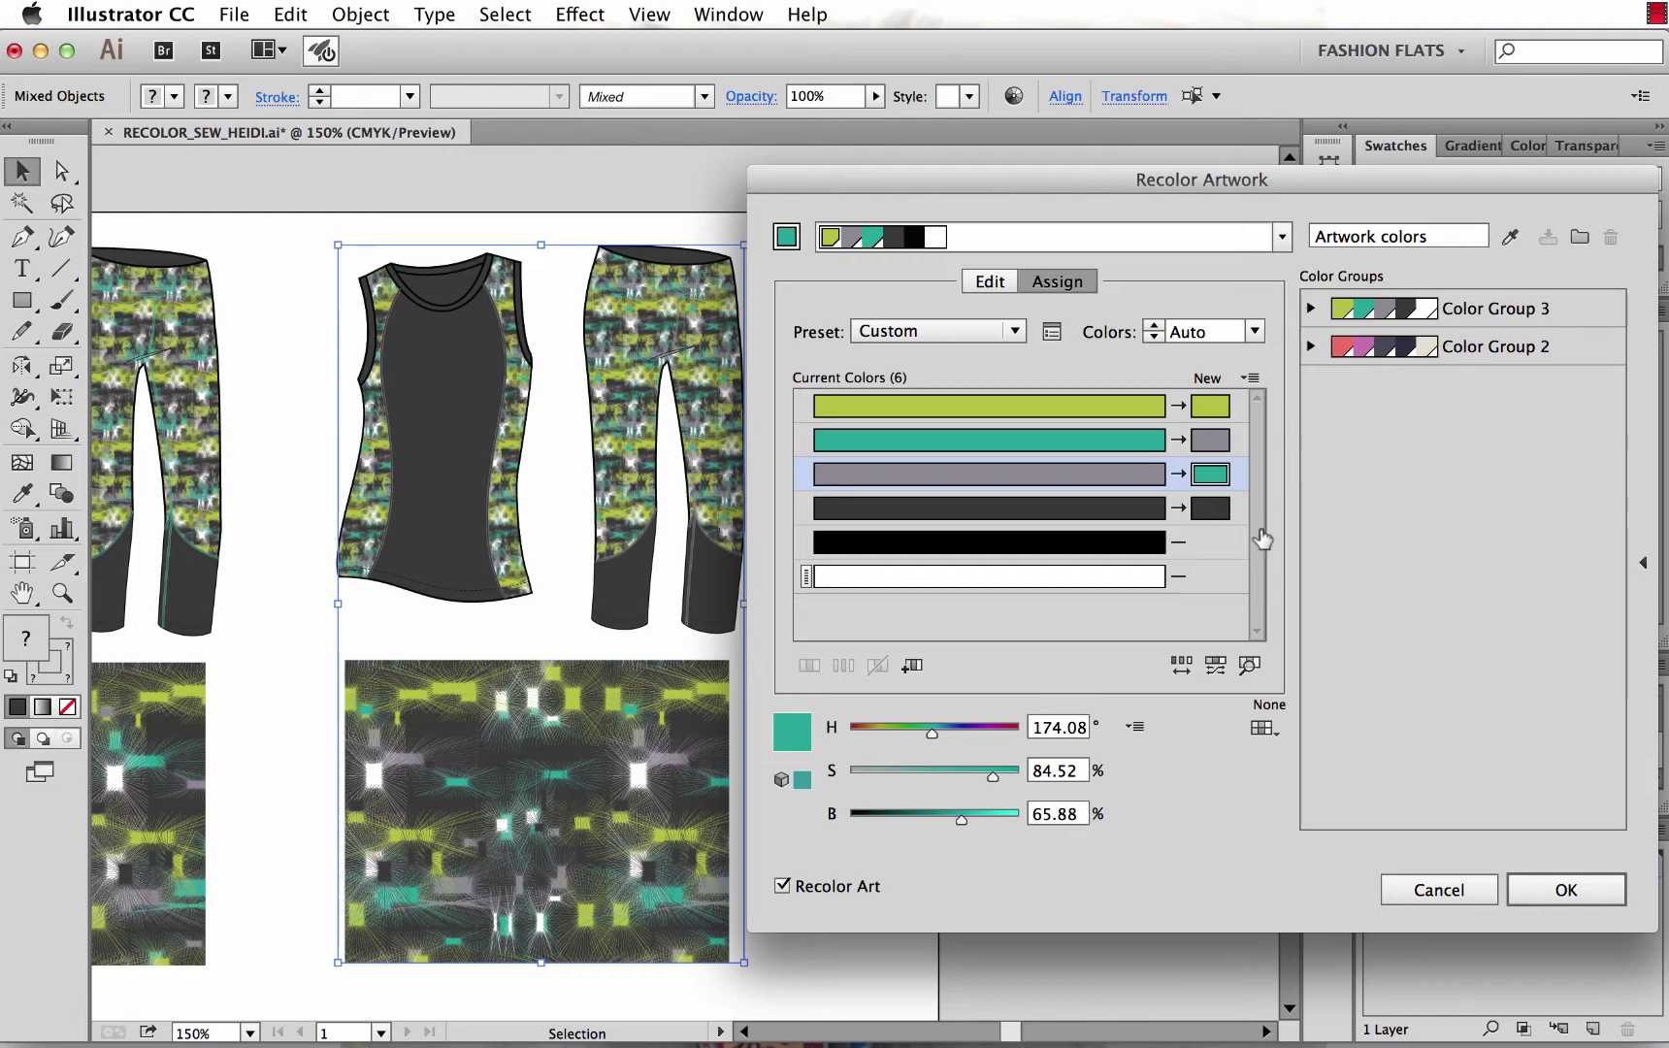
Swap teal and grey back, and map yellow-green to magenta (H 312, S 60, B 68.63).
drag(1222, 473, 1209, 442)
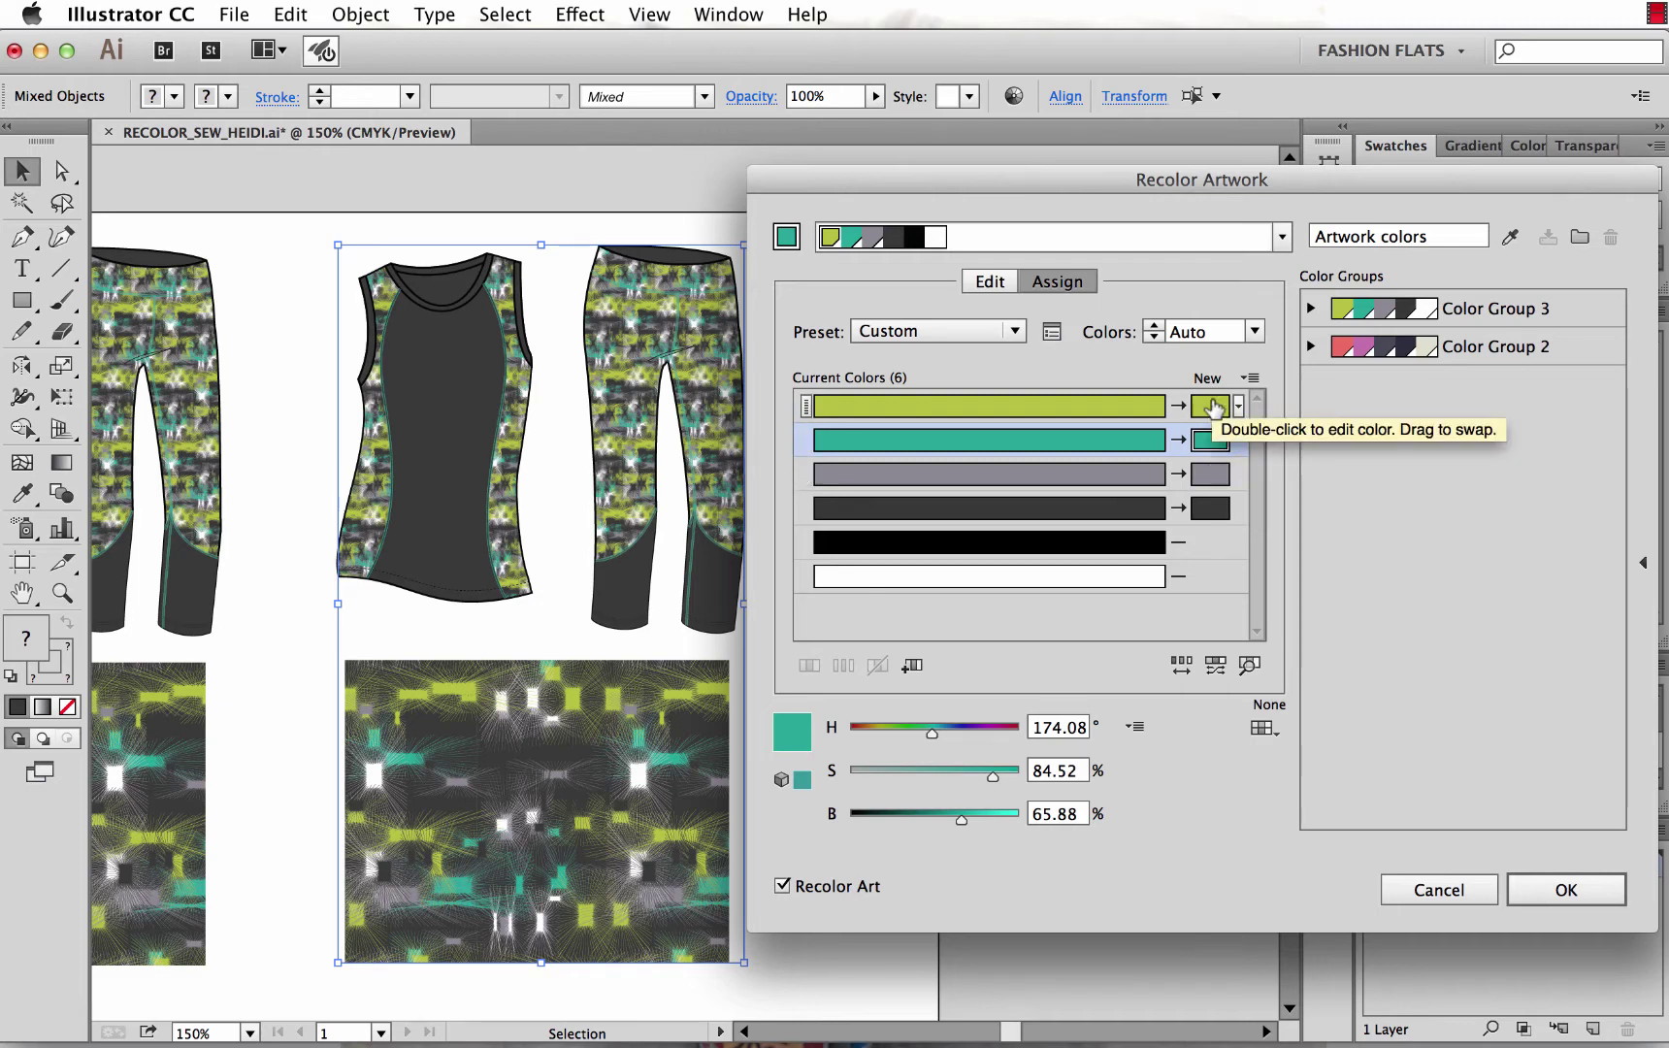
double_click(1204, 415)
drag(1272, 532, 1192, 328)
mouse_move(1221, 493)
mouse_down()
mouse_move(1221, 442)
mouse_move(1290, 465)
mouse_up()
click(1462, 411)
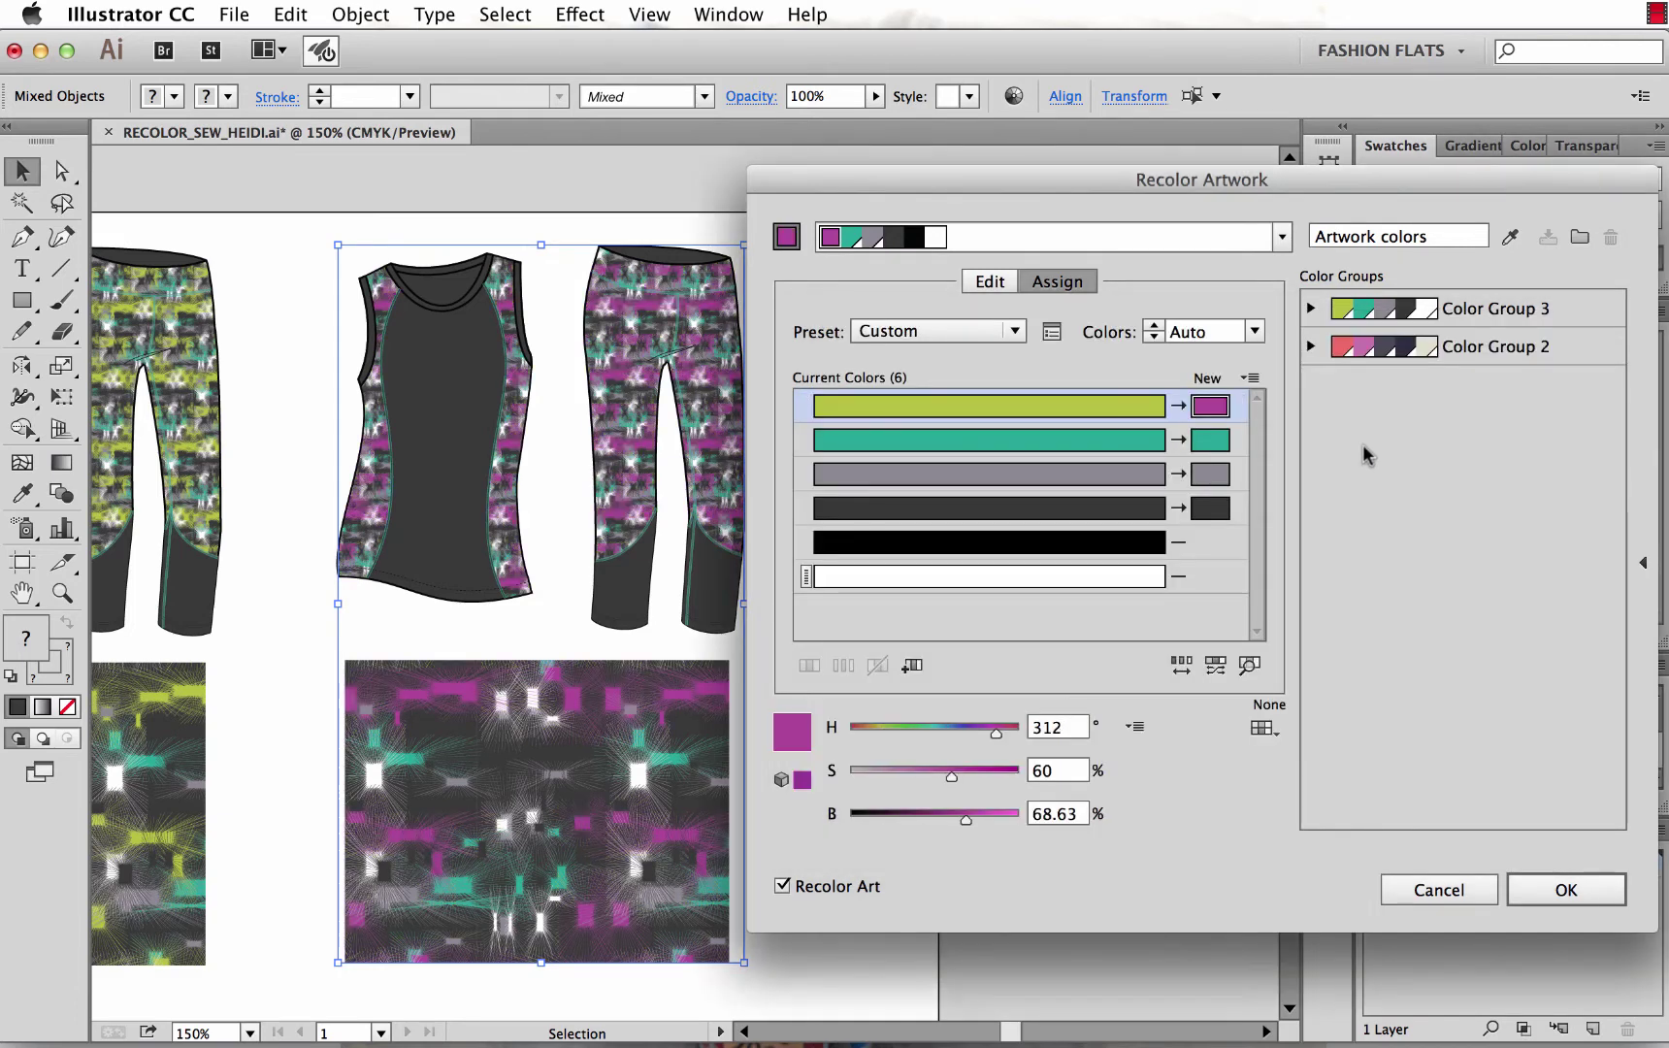
Map teal to coral (H 19.72, S 59.85, B 93.73, about EA9368).
double_click(1203, 443)
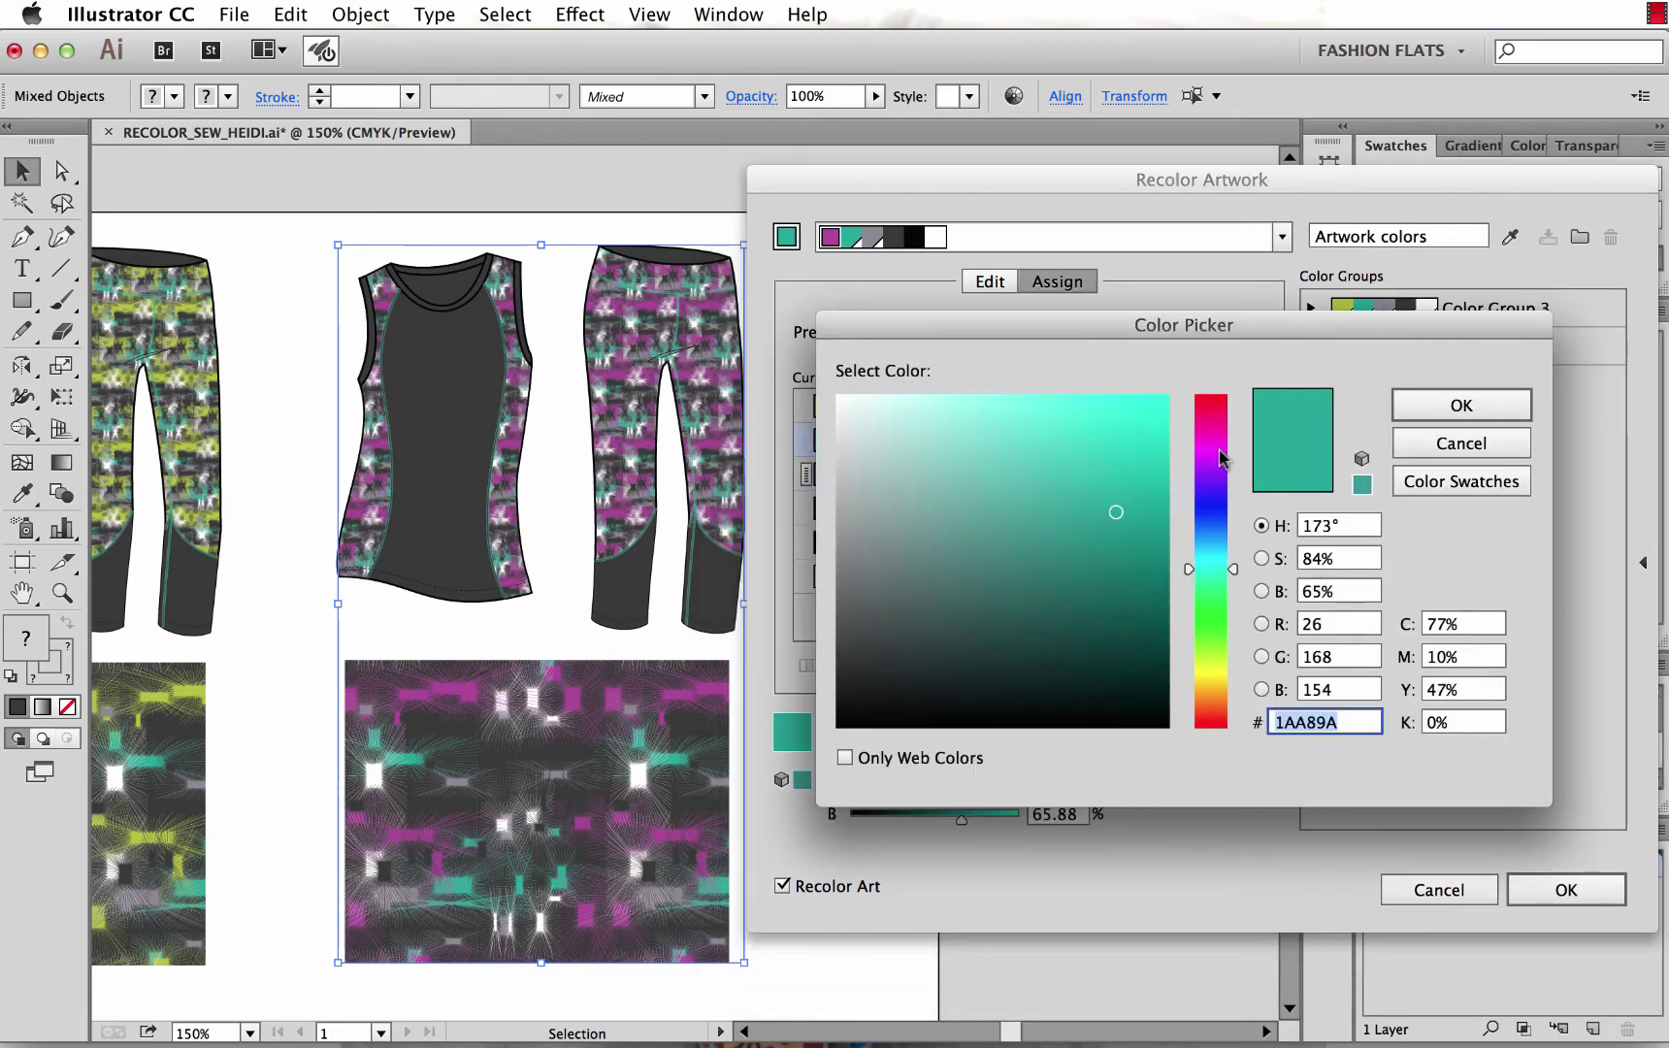
drag(1203, 570, 1195, 690)
mouse_move(1116, 511)
mouse_down()
mouse_move(1024, 447)
mouse_move(1021, 421)
mouse_up()
click(1192, 698)
drag(1191, 699, 1191, 708)
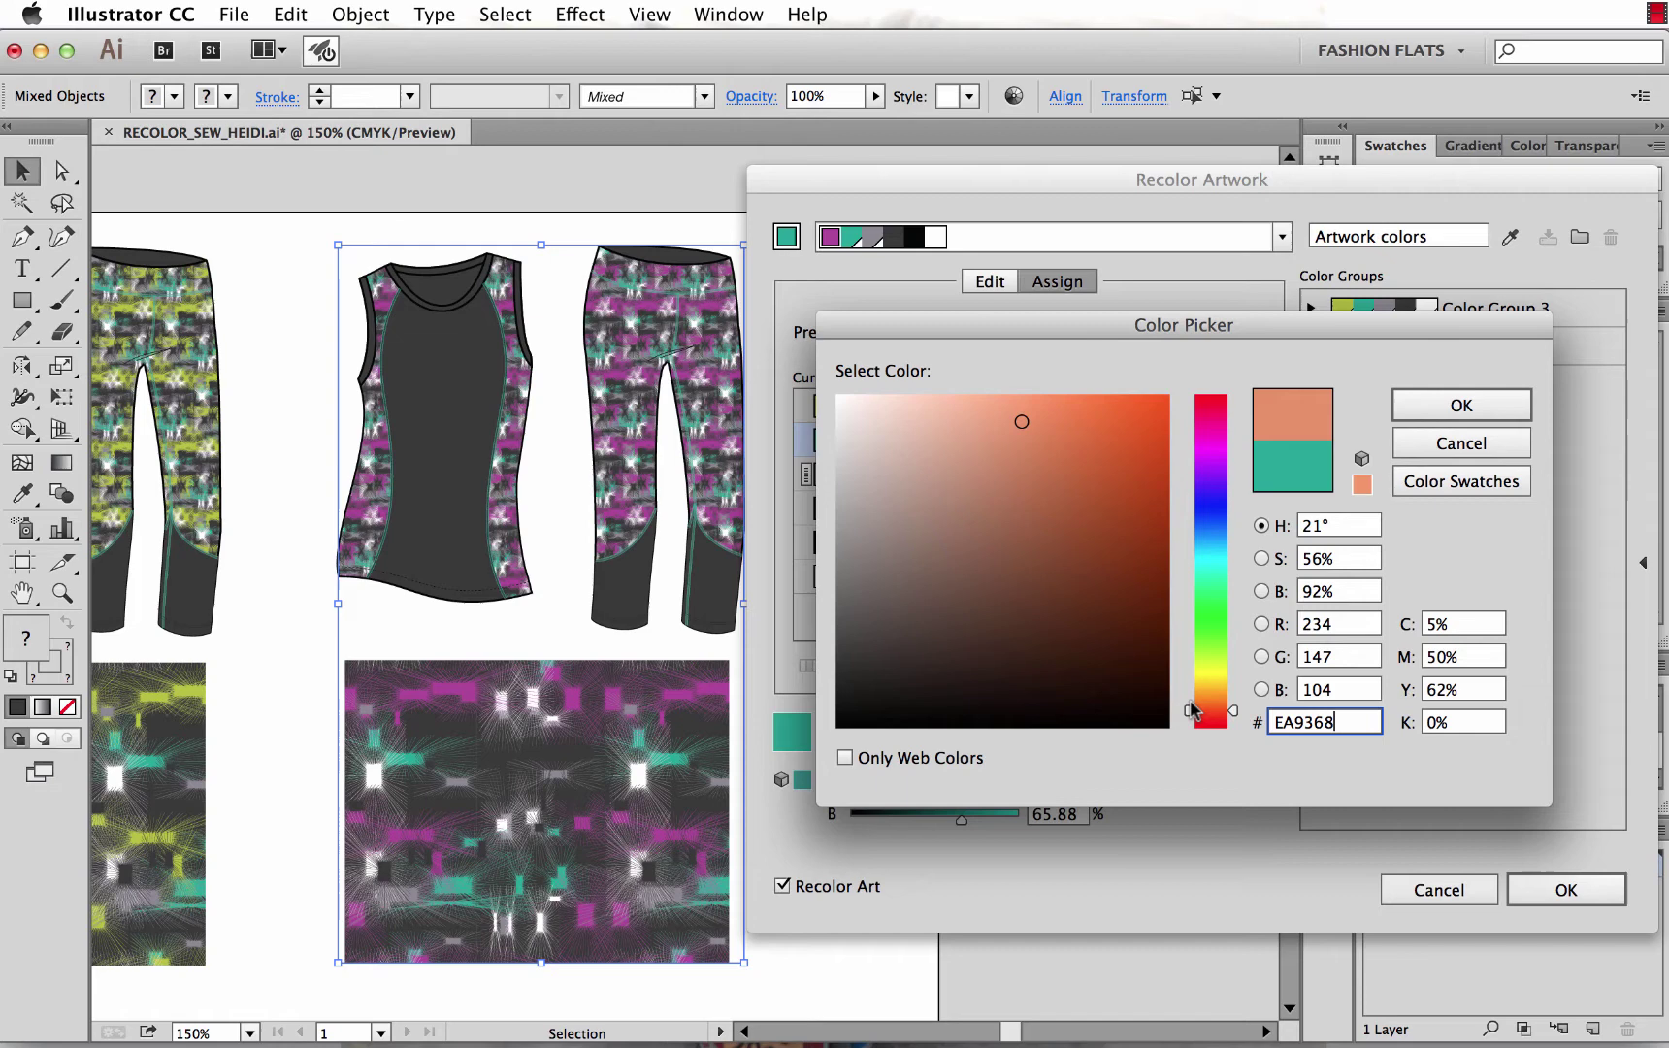
click(1036, 419)
click(1455, 405)
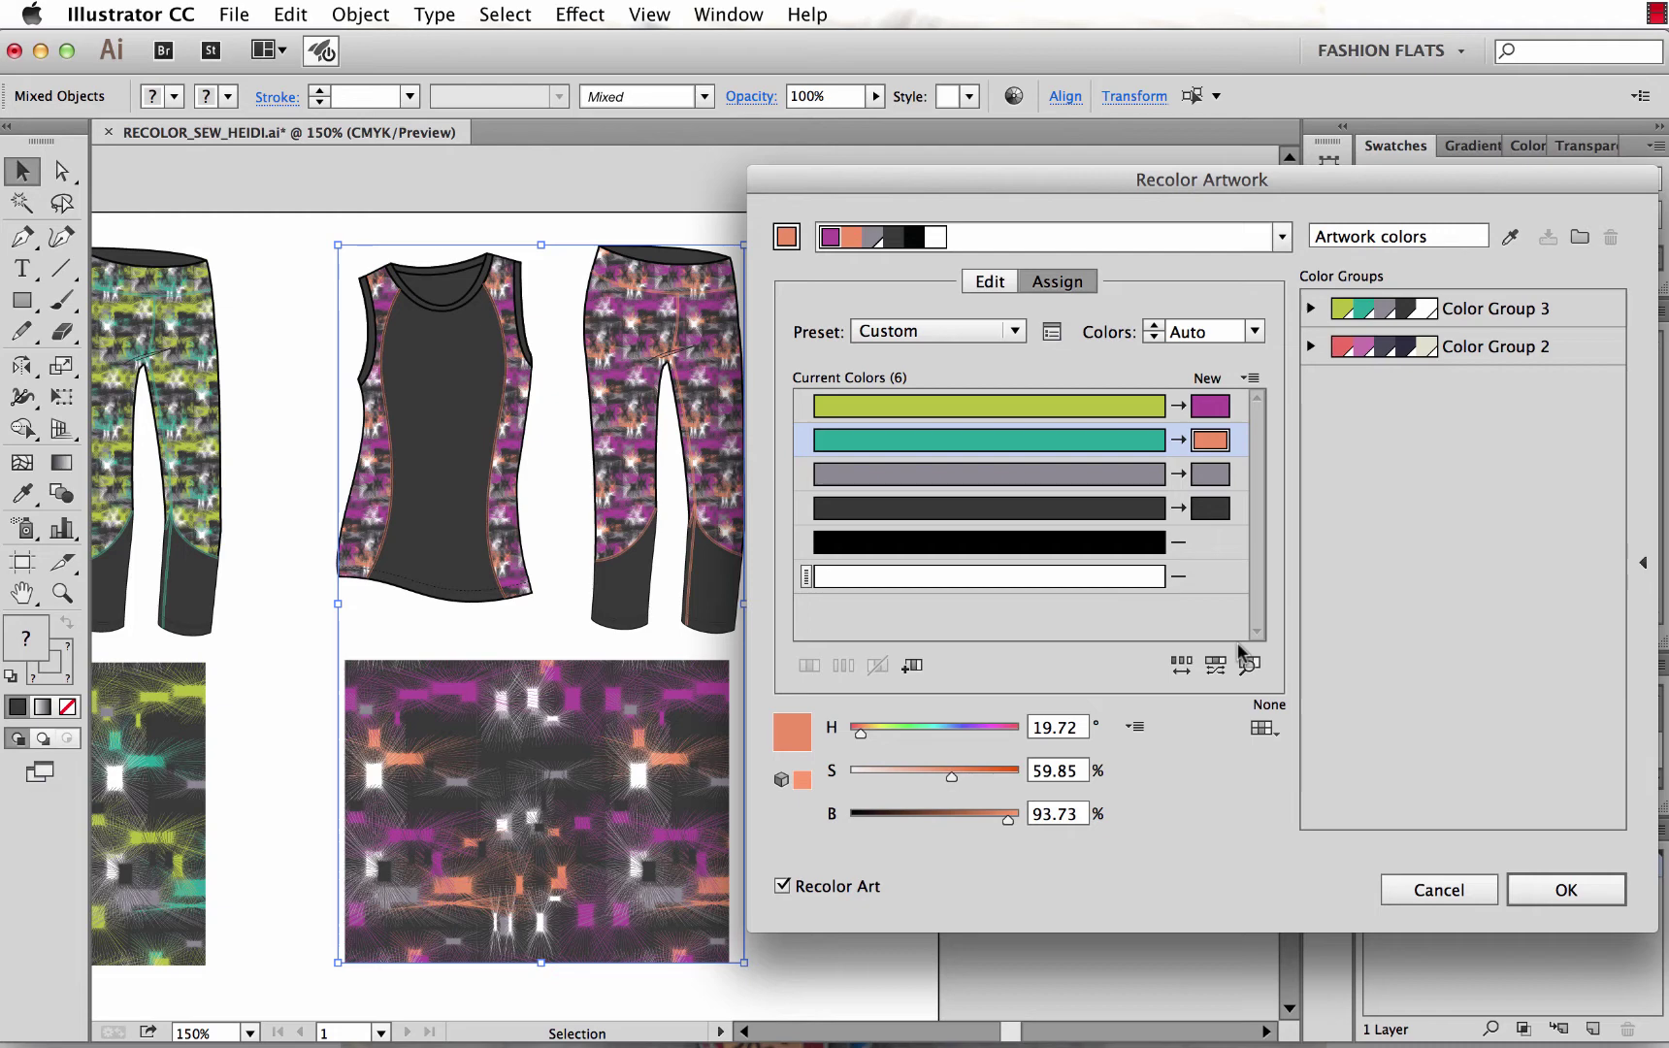
Apply the magenta and coral recolour, deselect, and enlarge the Swatches list to show both colour groups.
click(1546, 890)
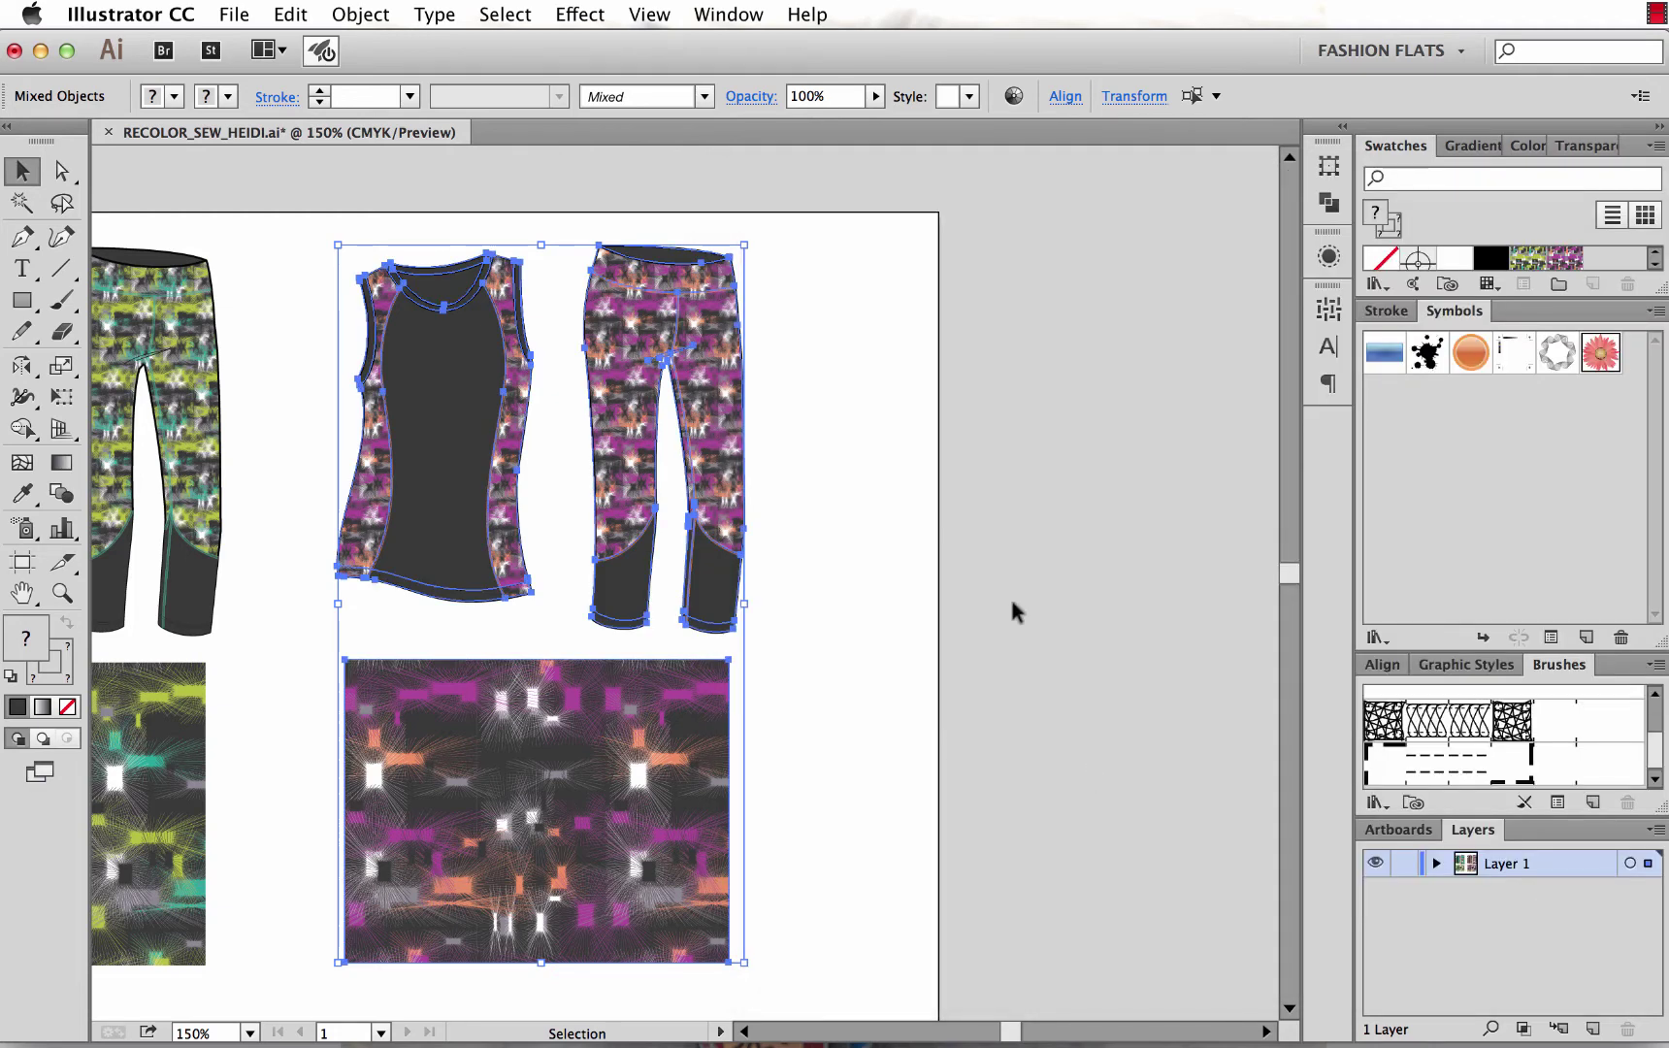
click(870, 720)
drag(1656, 288, 1656, 481)
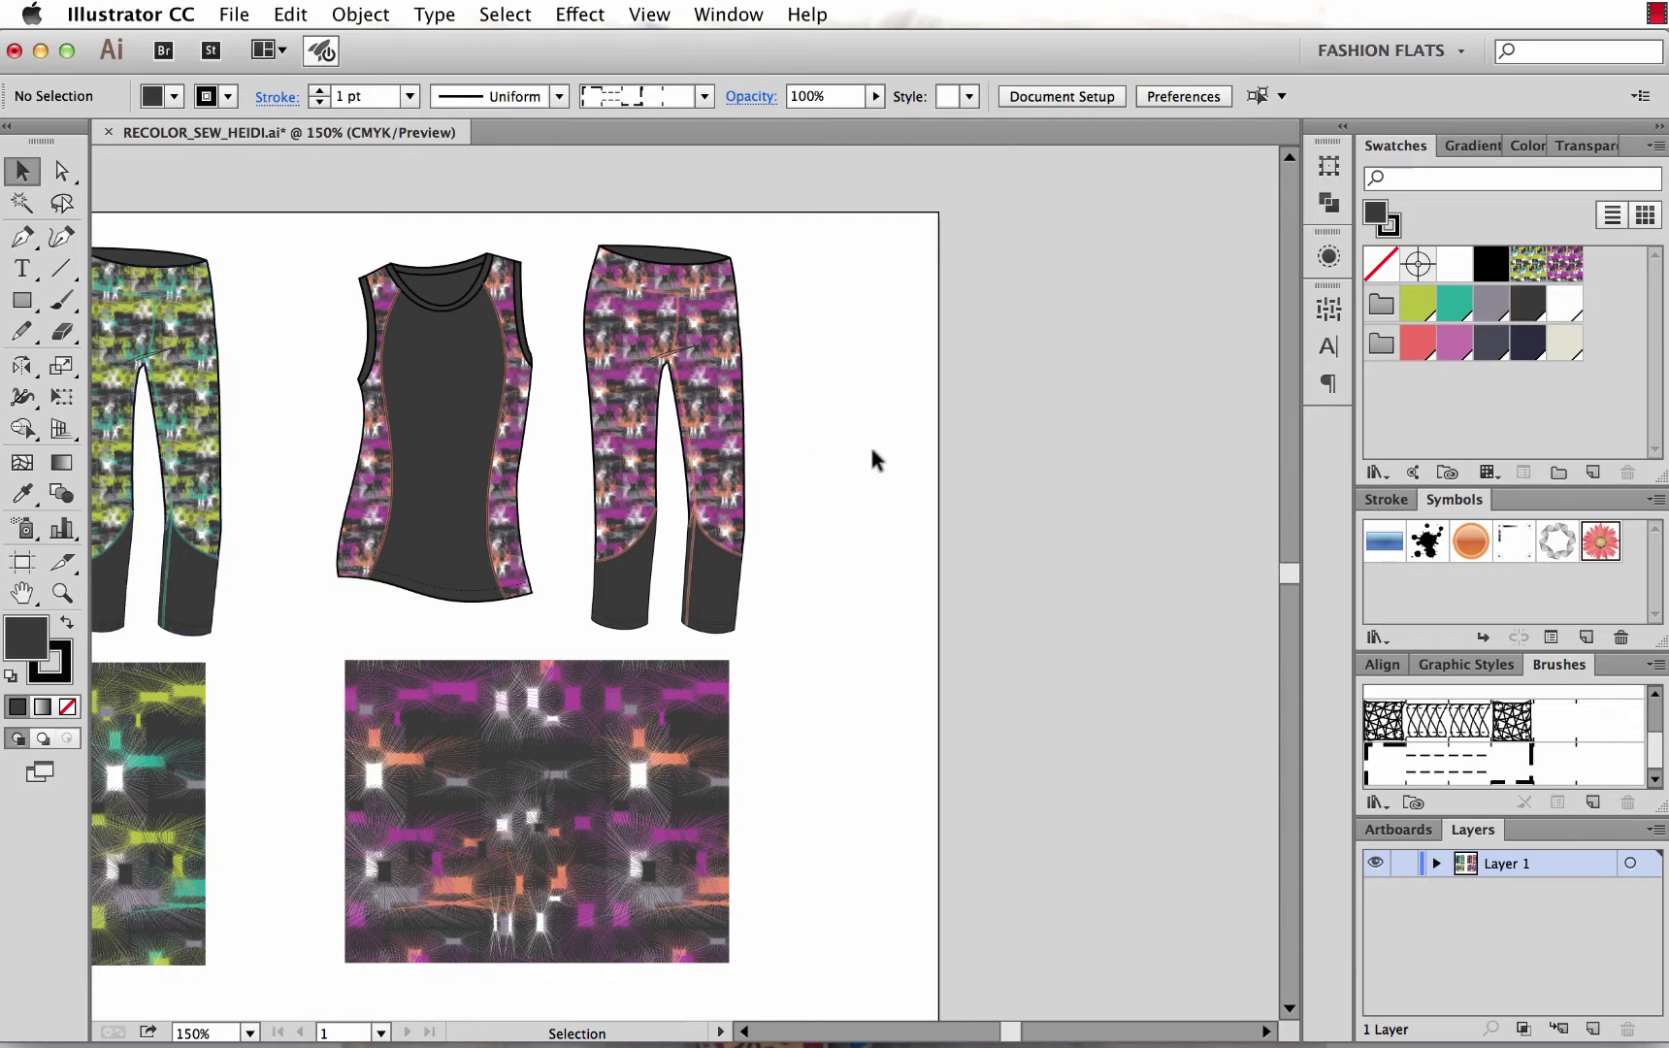
Fit the artboard in view and marquee-select the recoloured tank top, leggings and print swatch.
scroll(876, 460, down, 2)
key(super+1)
scroll(999, 805, down, 2)
drag(1043, 713, 444, 773)
scroll(849, 727, down, 5)
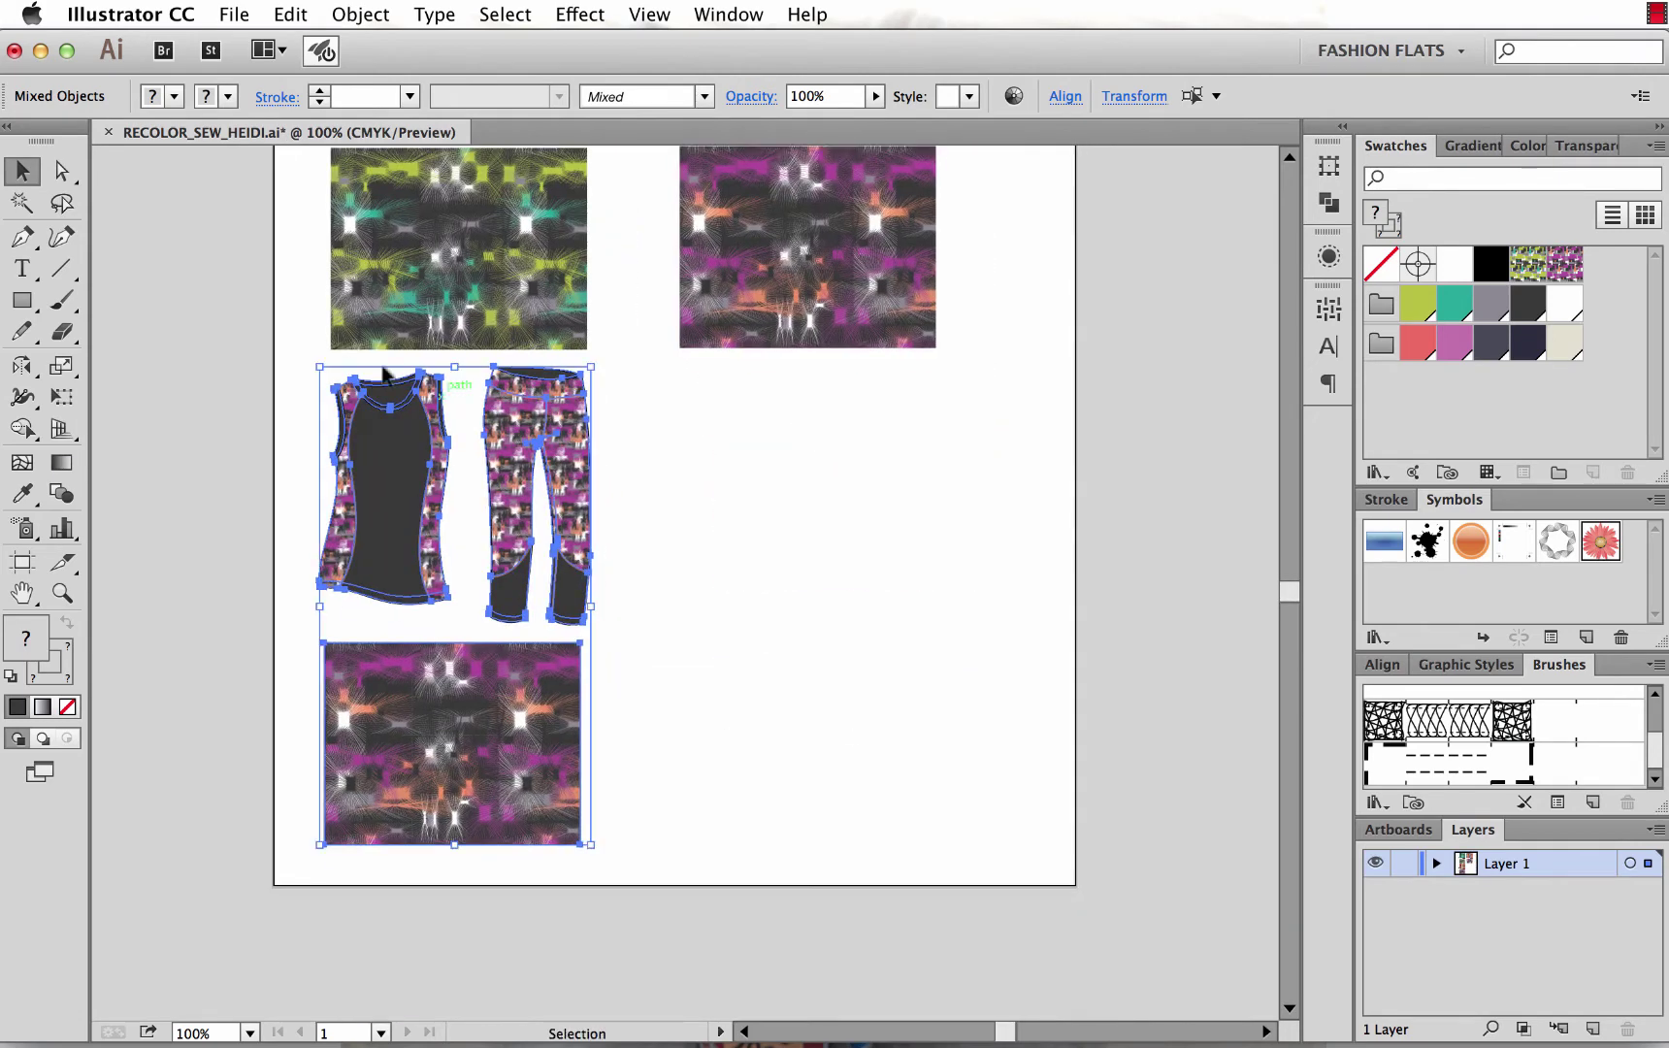
Zoom in on the copied garments and browse the Edit menu without choosing a command.
key(z)
drag(278, 328, 799, 870)
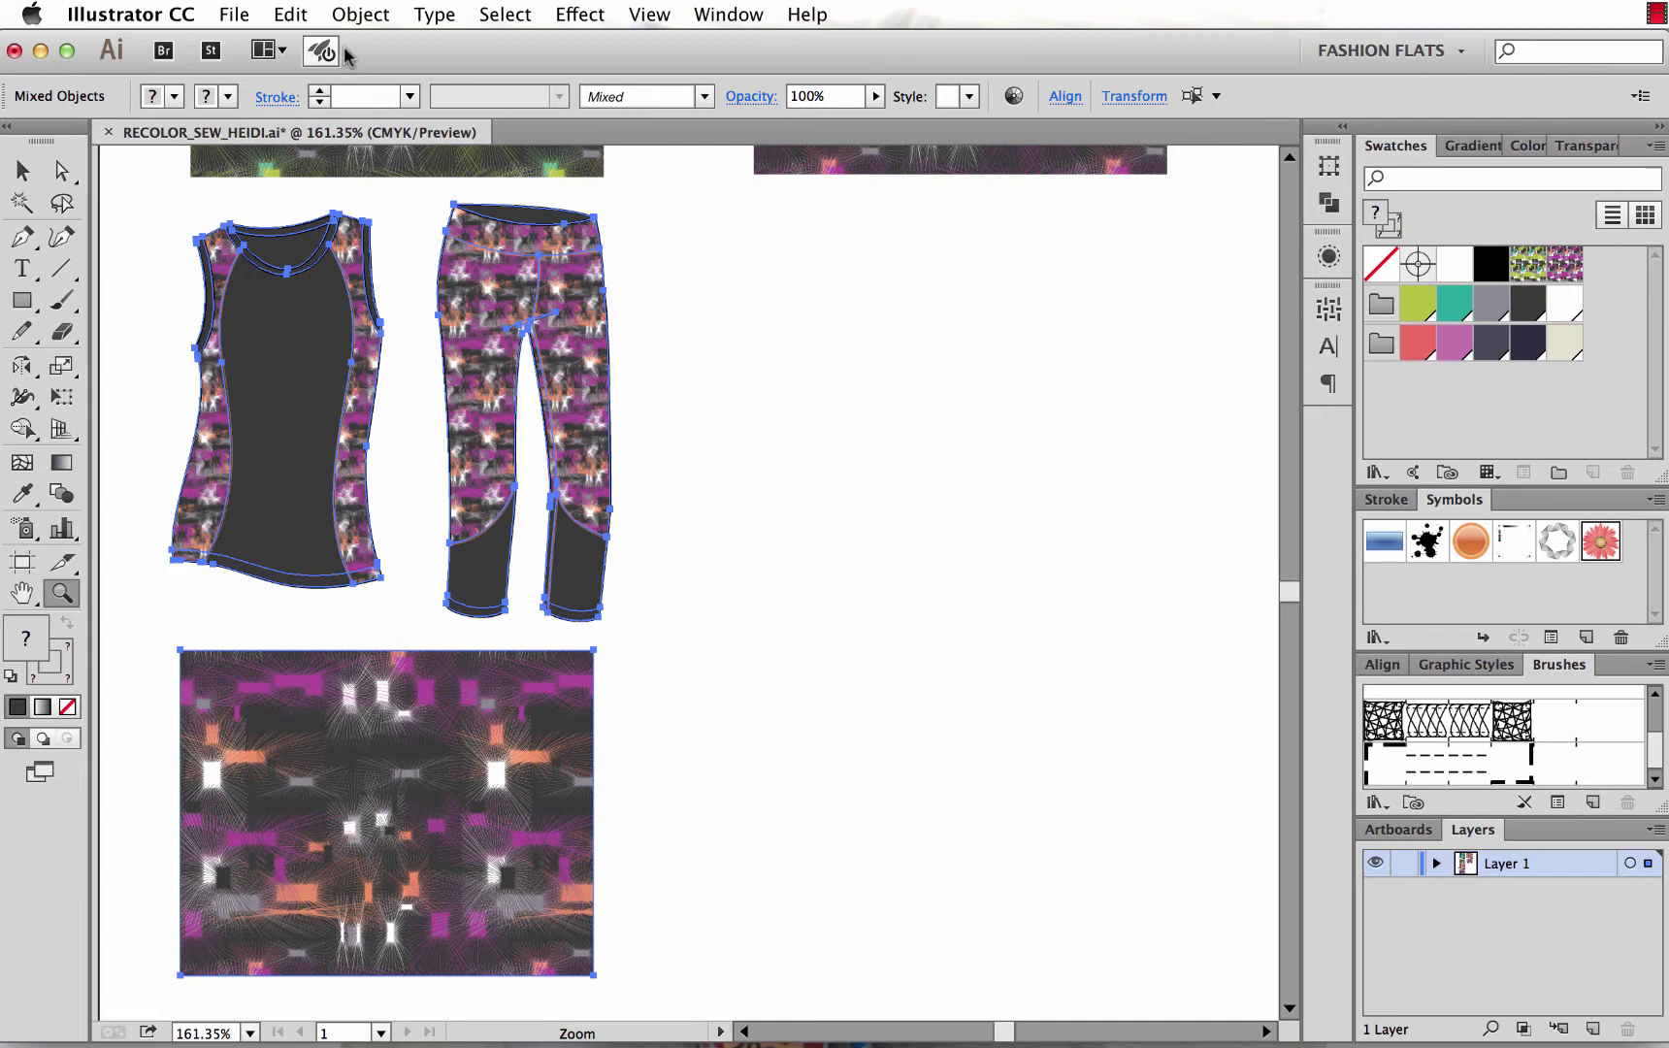
click(293, 14)
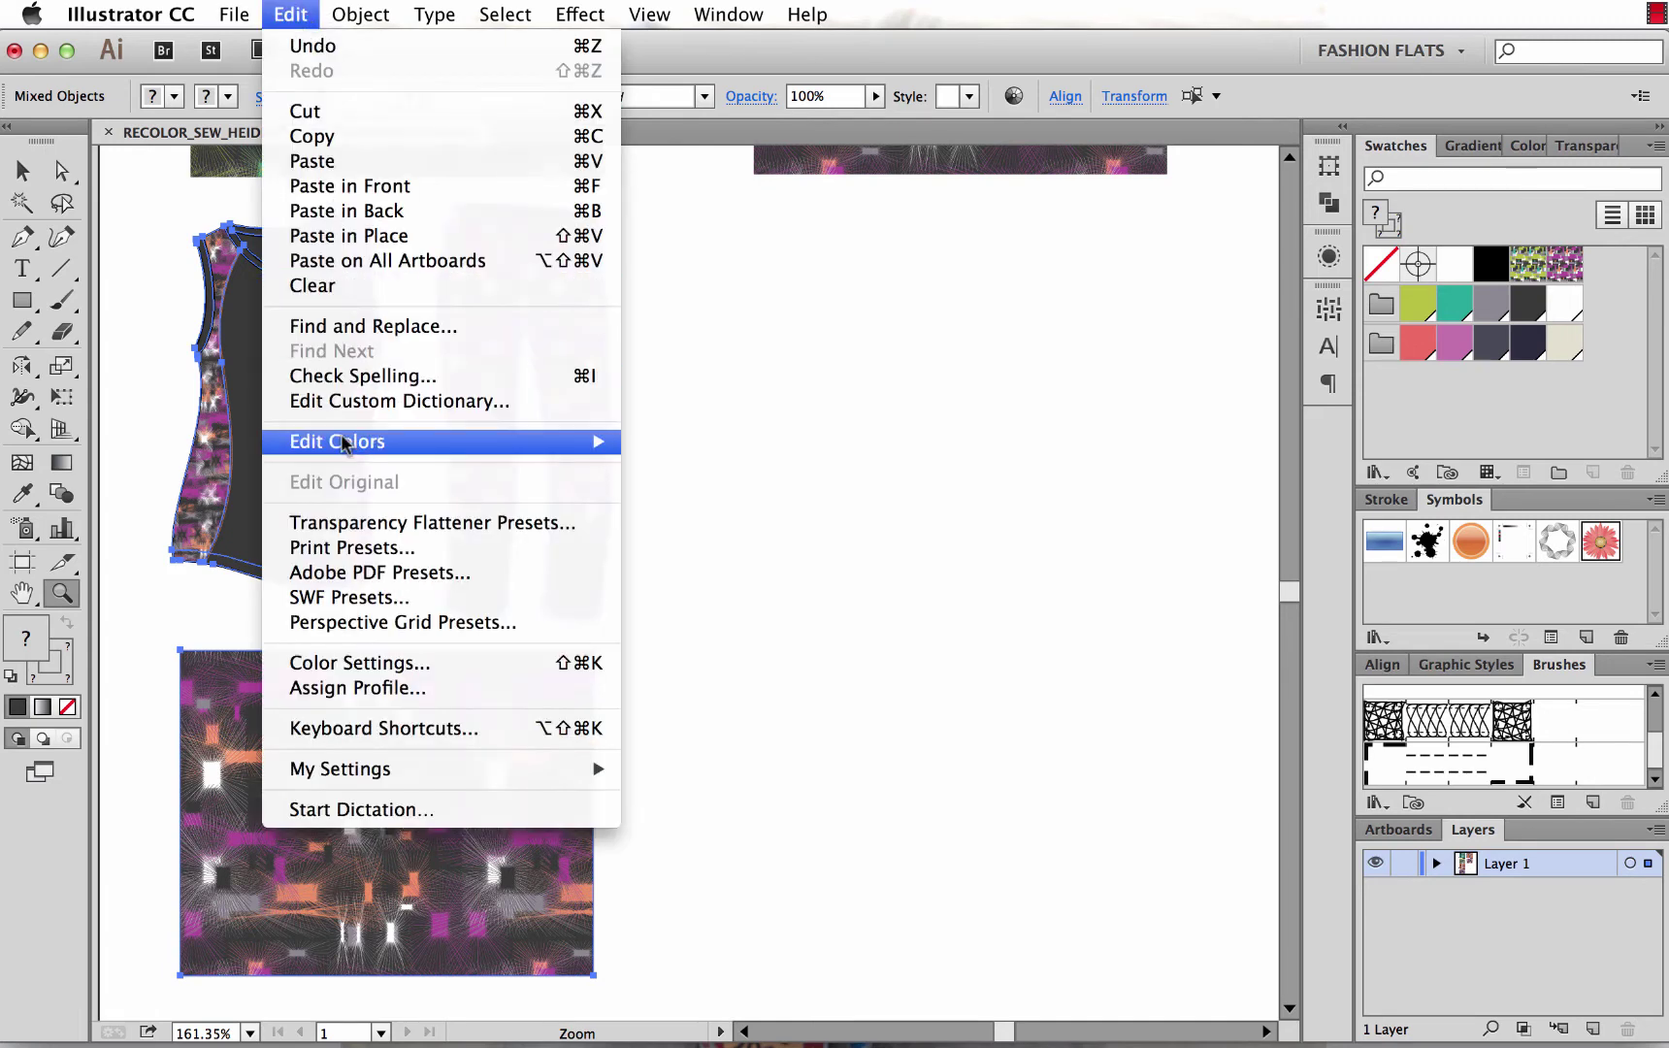
mouse_move(344, 444)
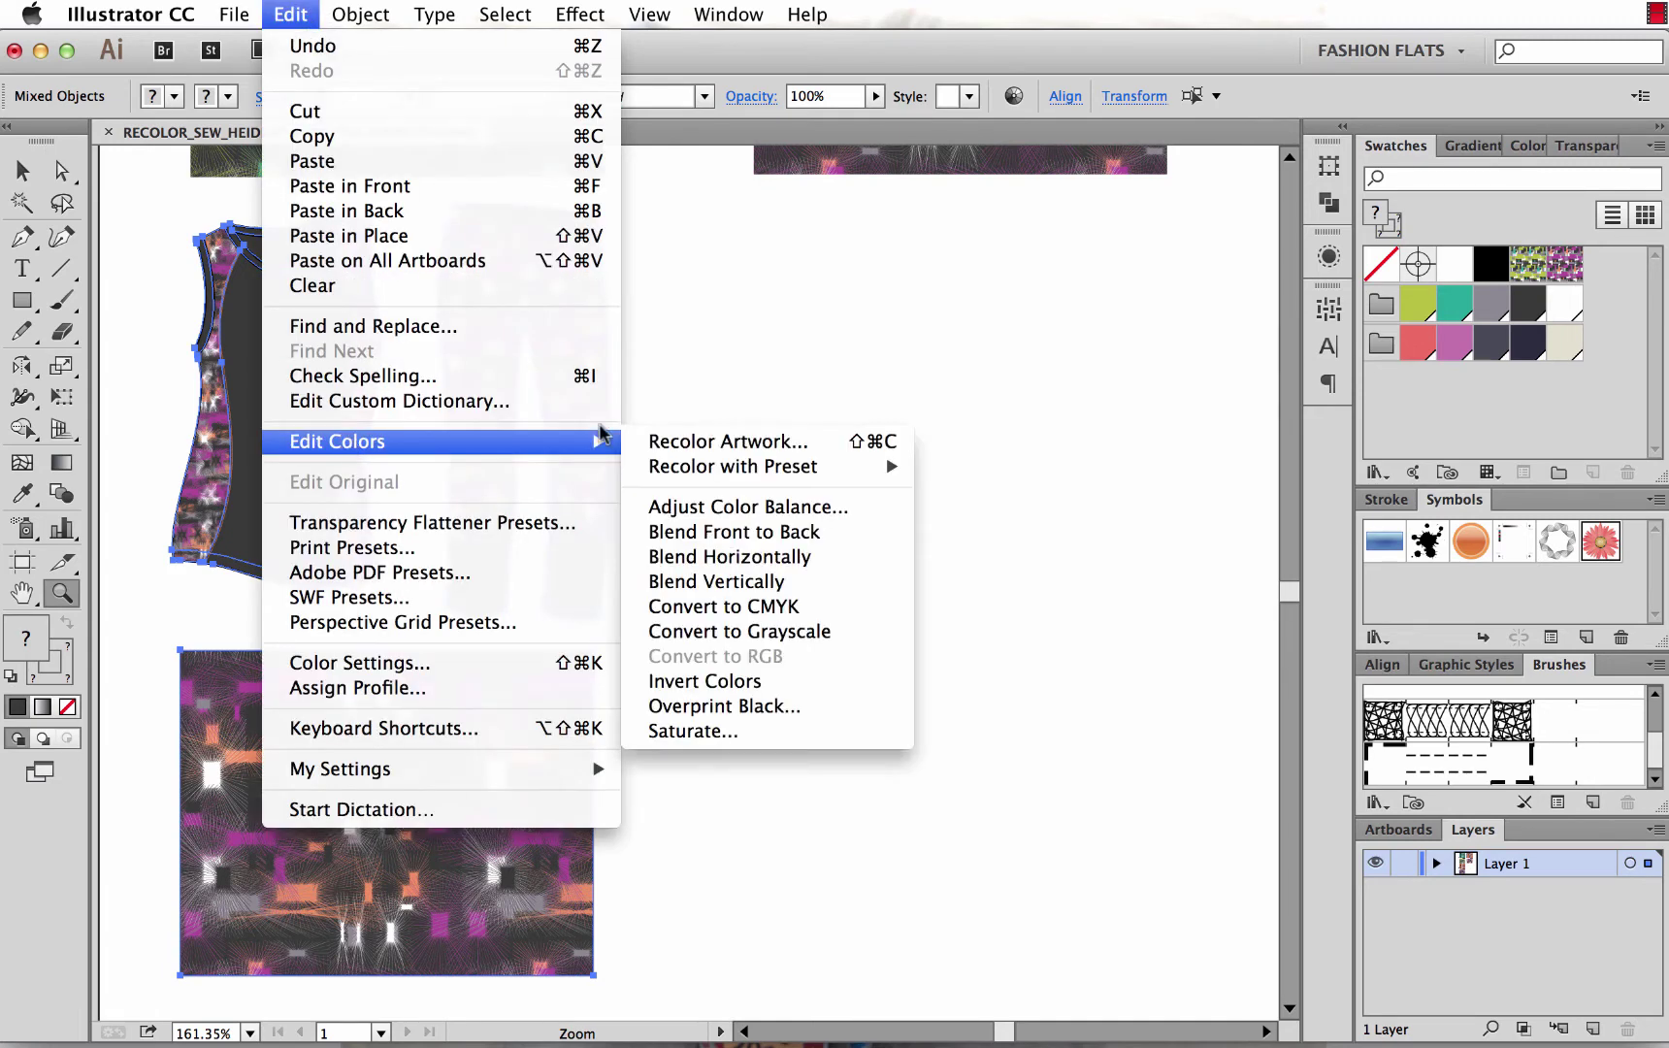
click(752, 73)
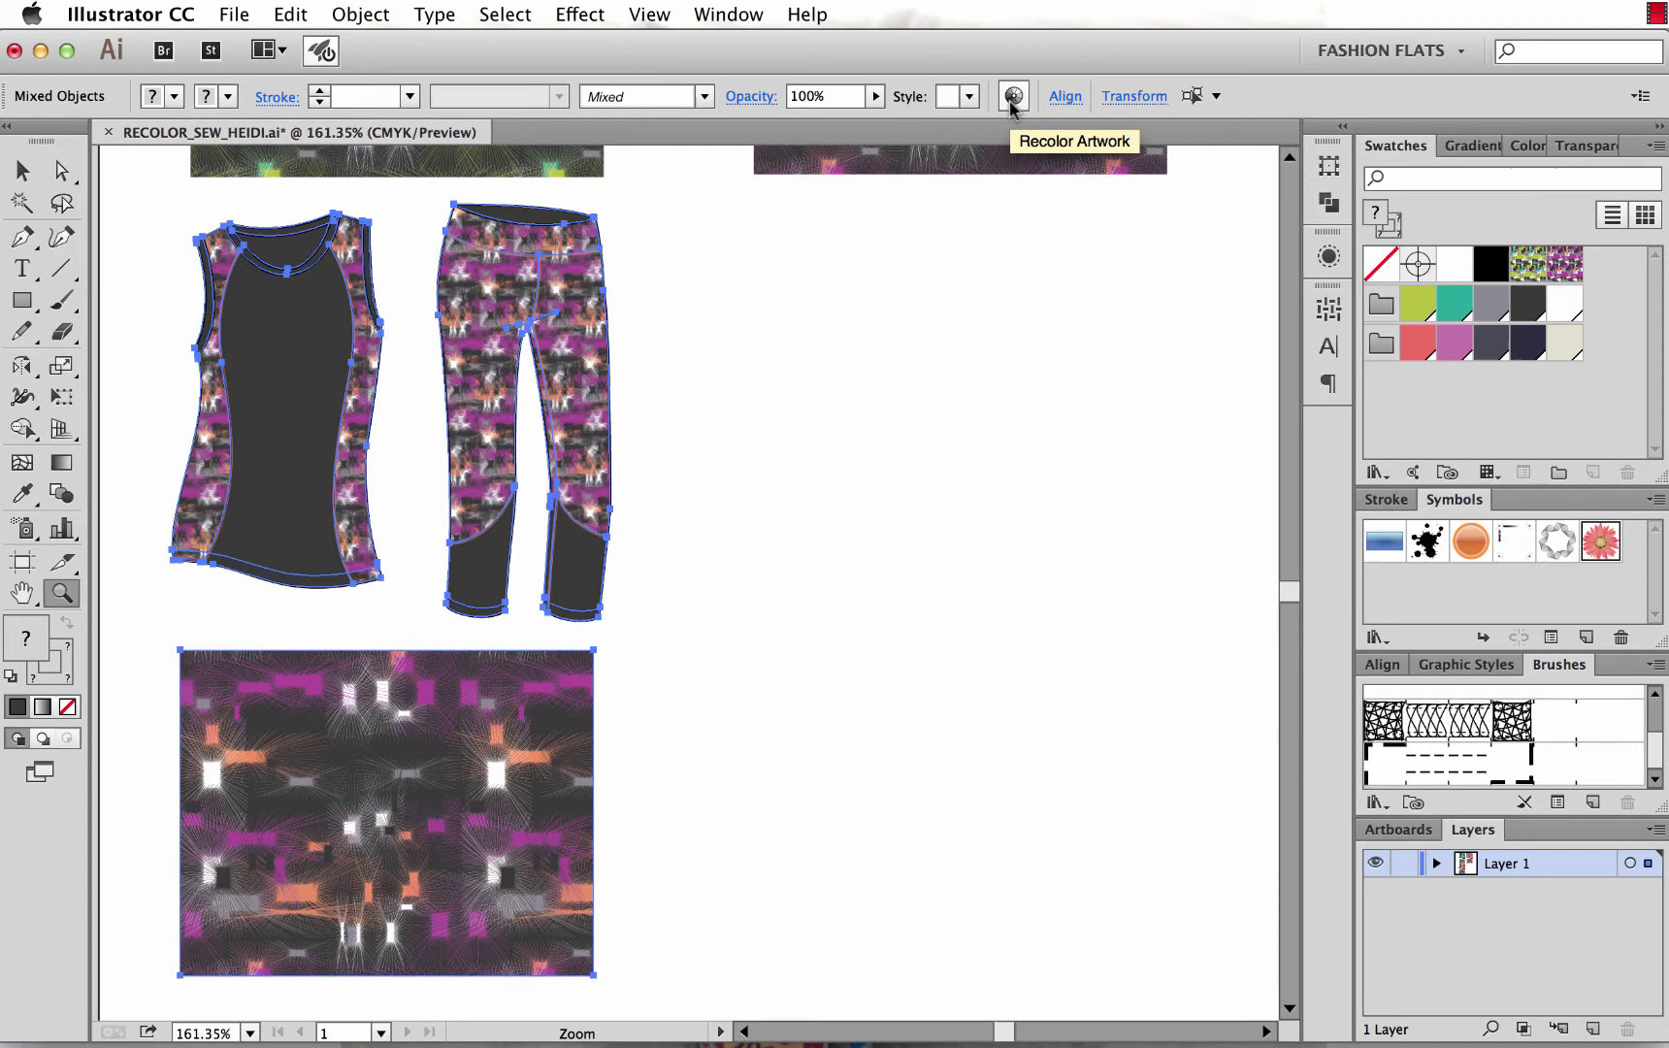
Reopen Recolor Artwork from the control bar and load the set's coral, grey, magenta and charcoal colours unchanged.
click(1012, 97)
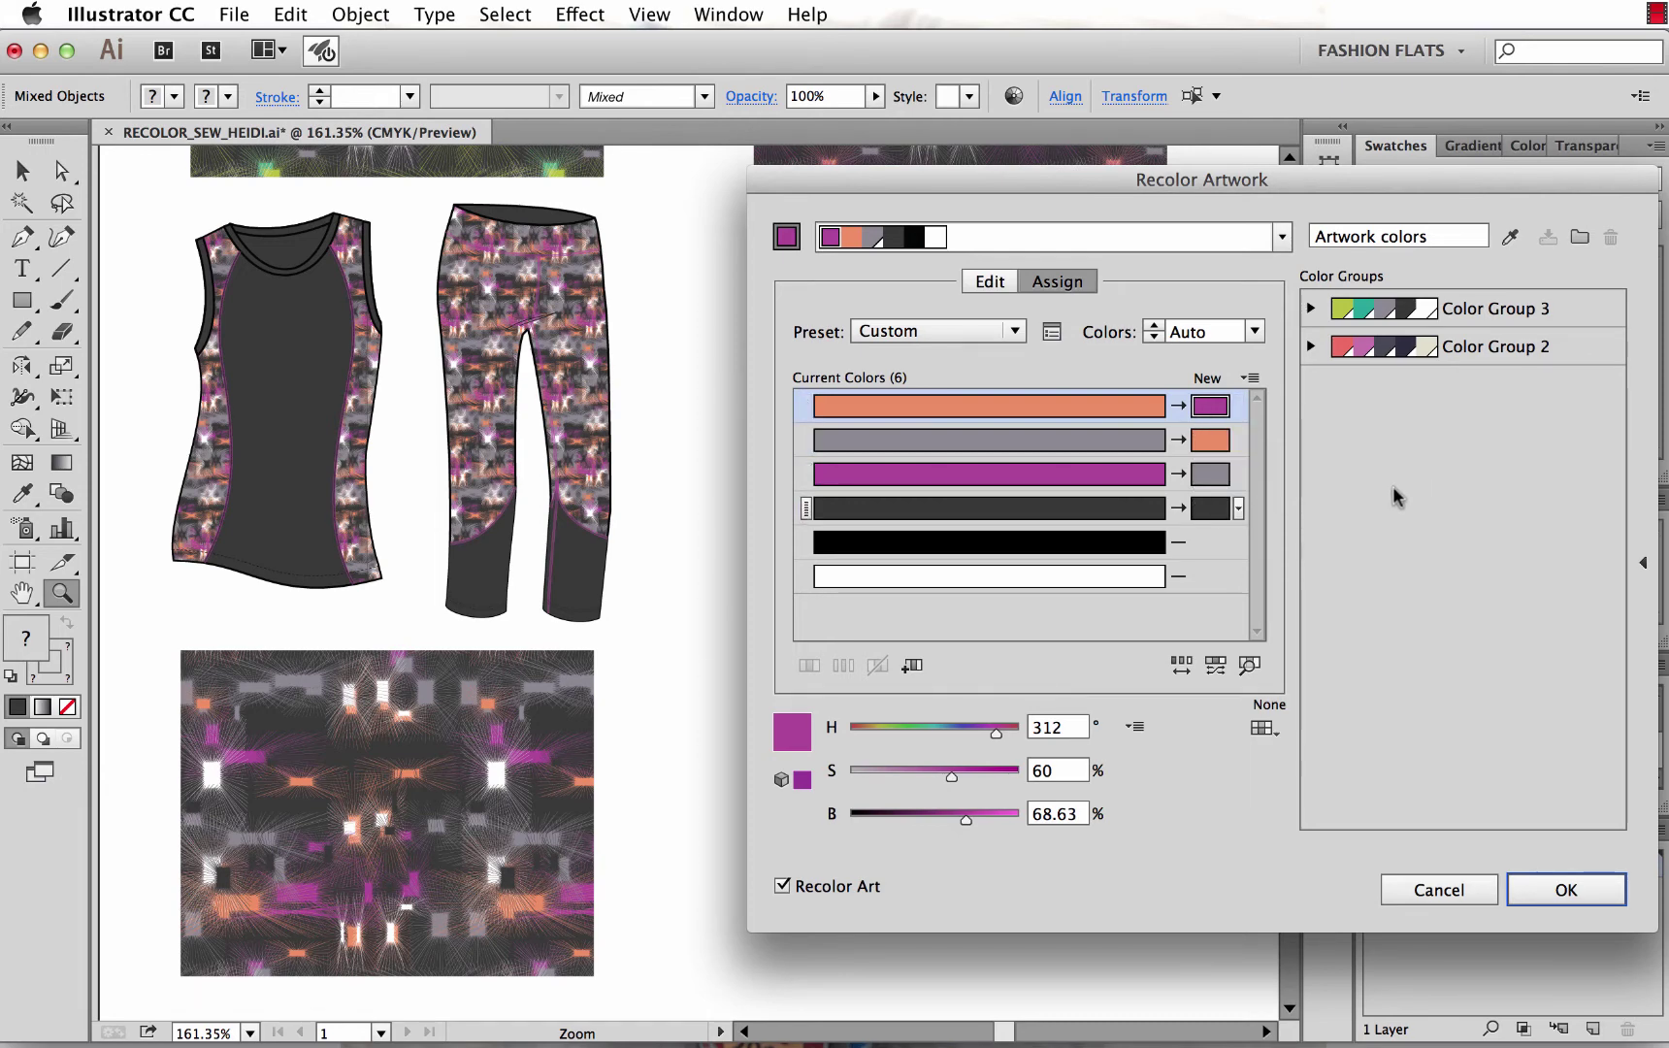
click(1507, 238)
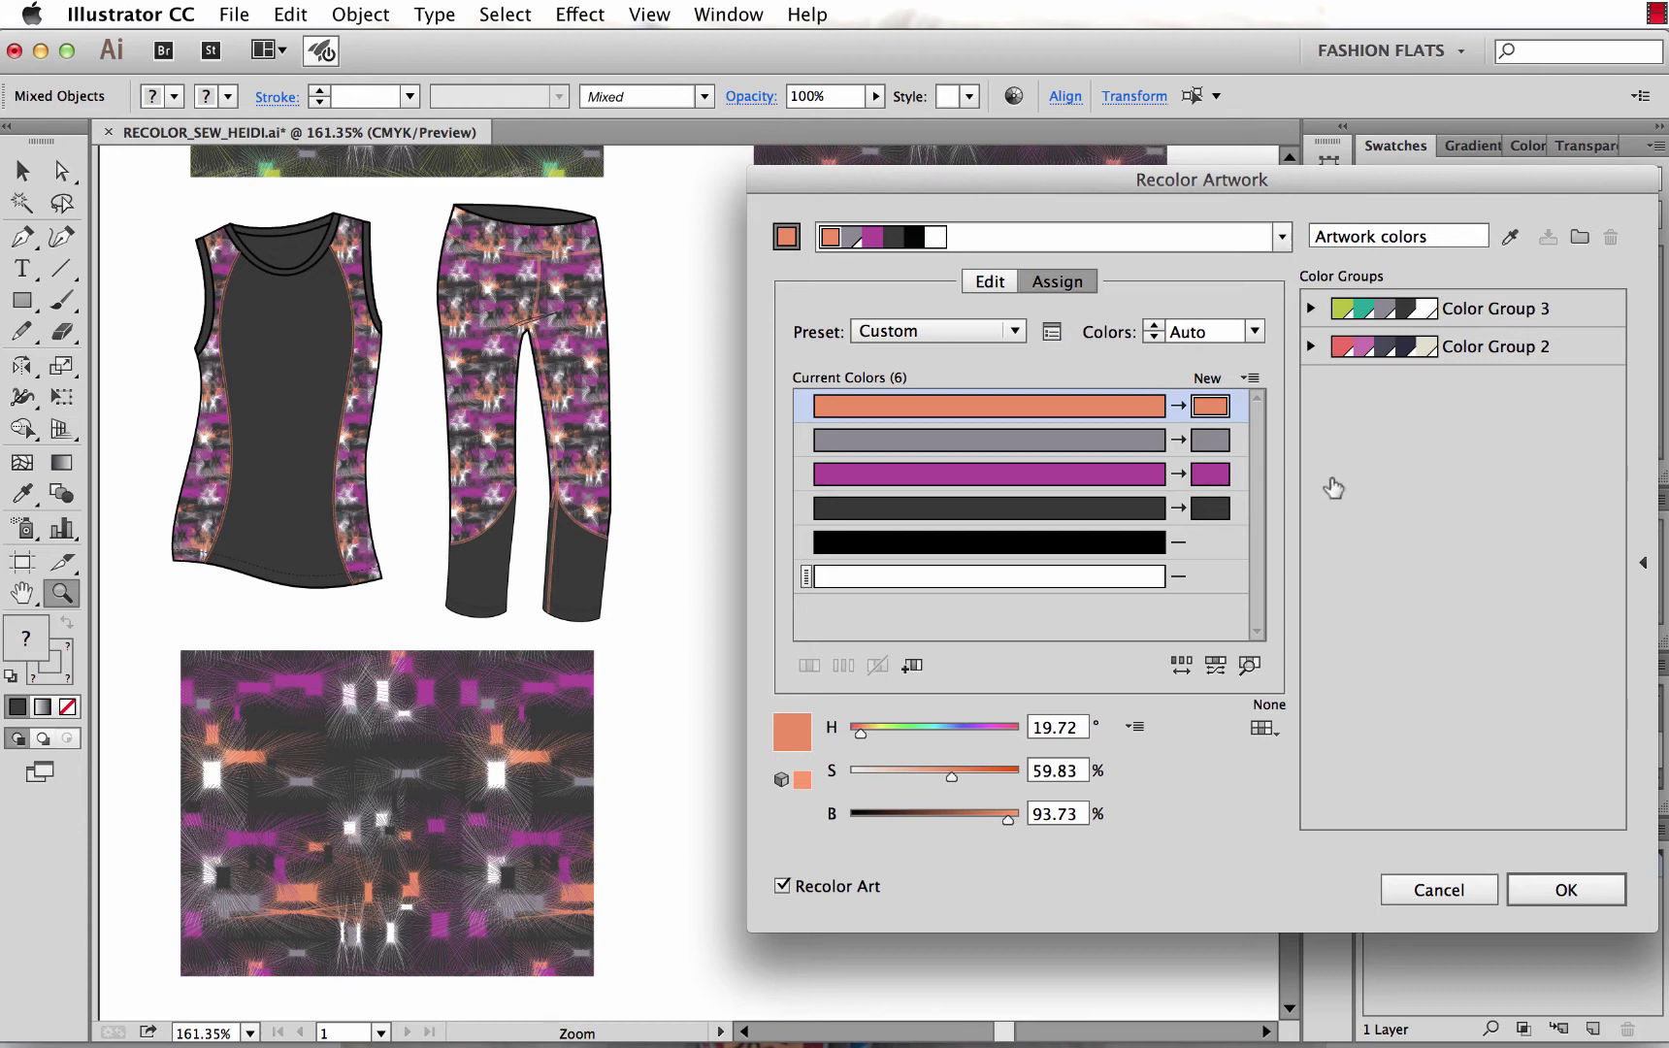
Turn off Preserve White in the Color Reduction Options of Recolor Artwork.
click(1053, 335)
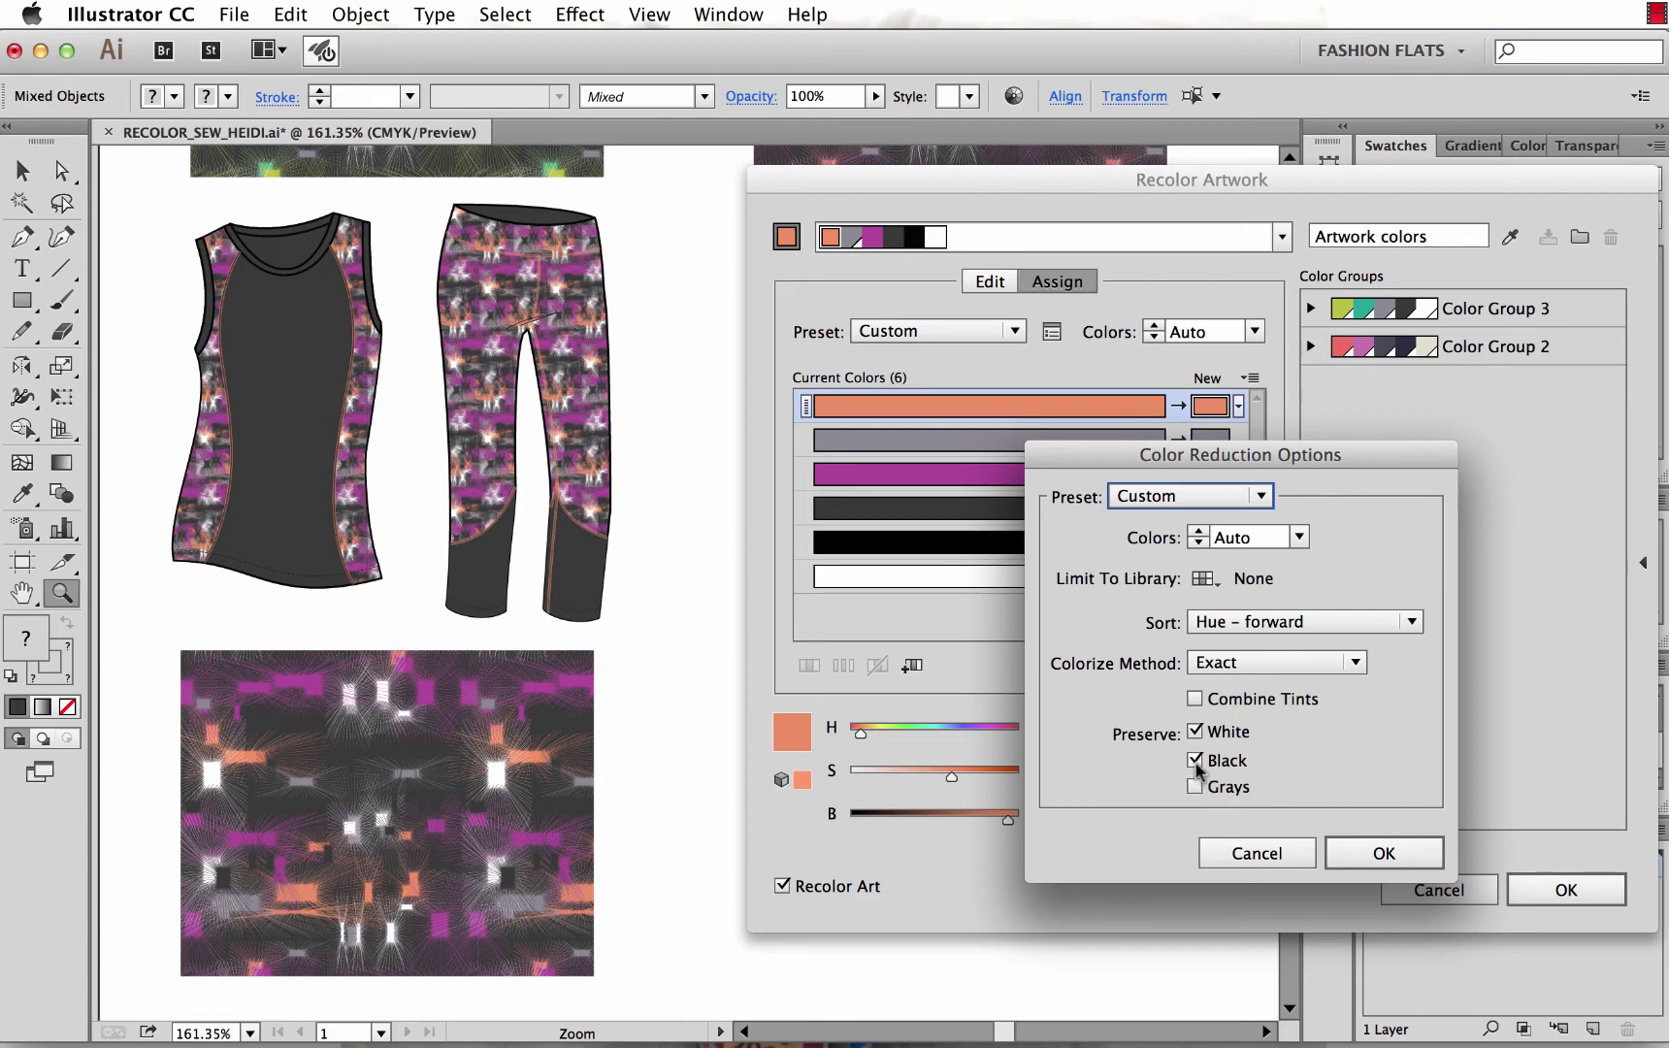
click(1195, 732)
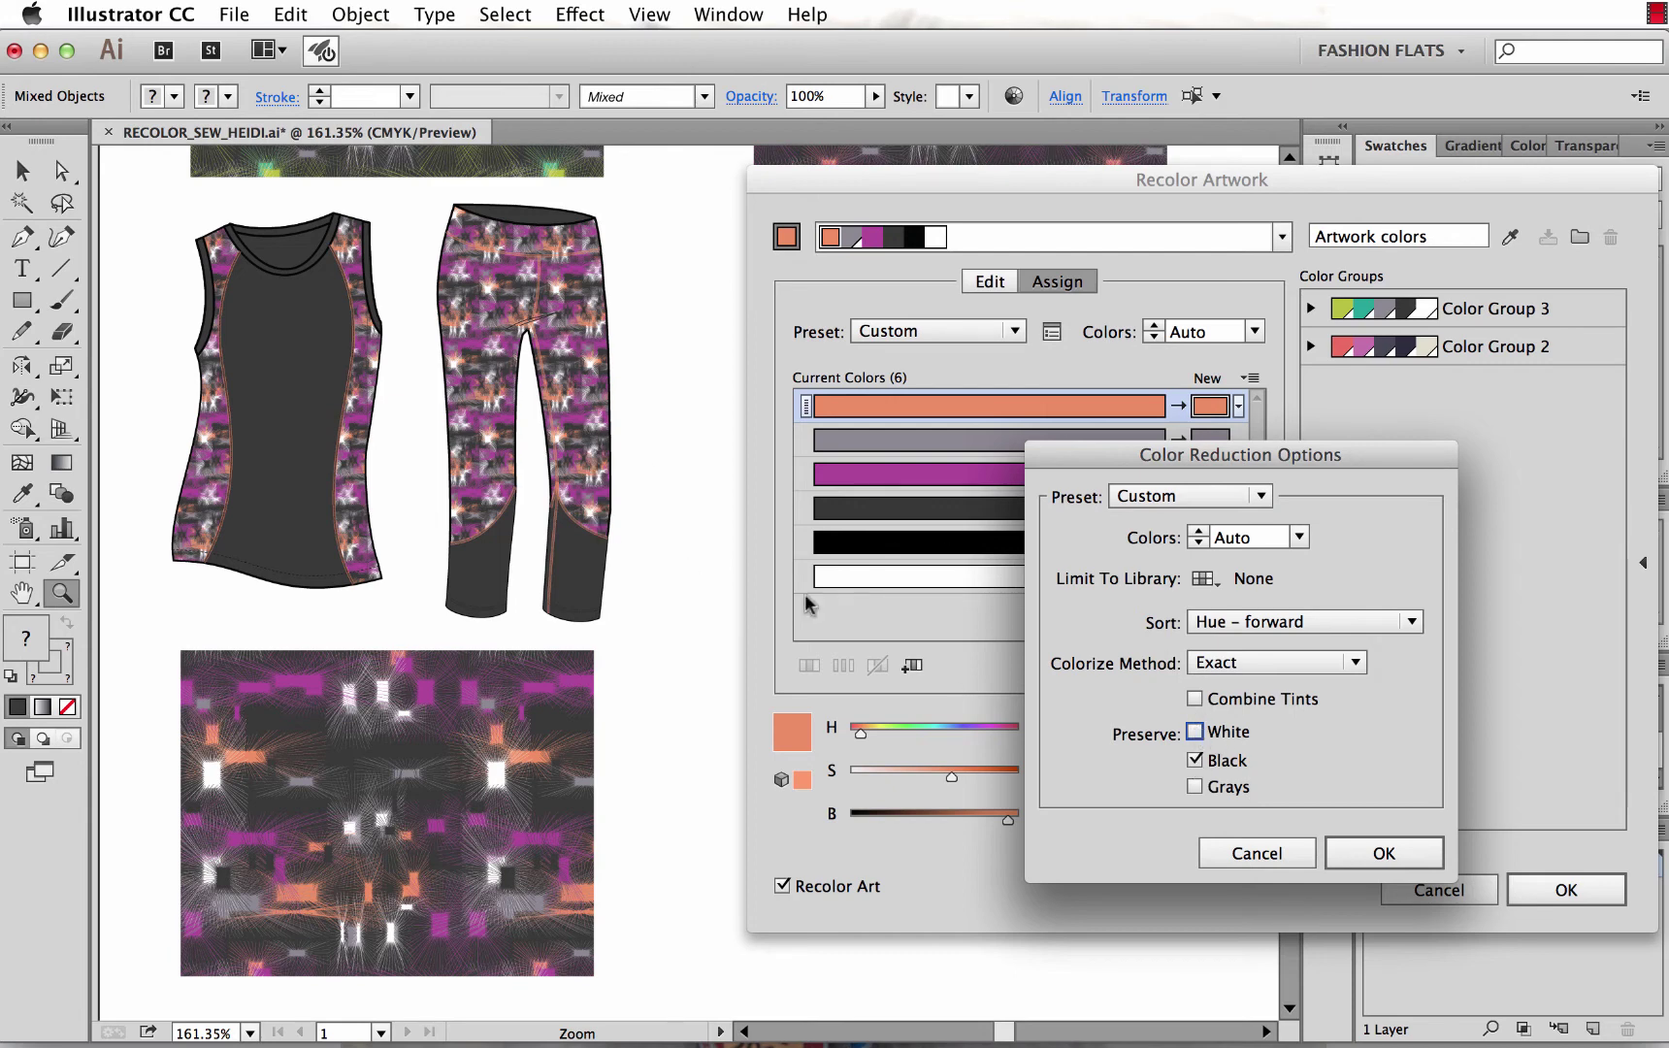
click(1384, 855)
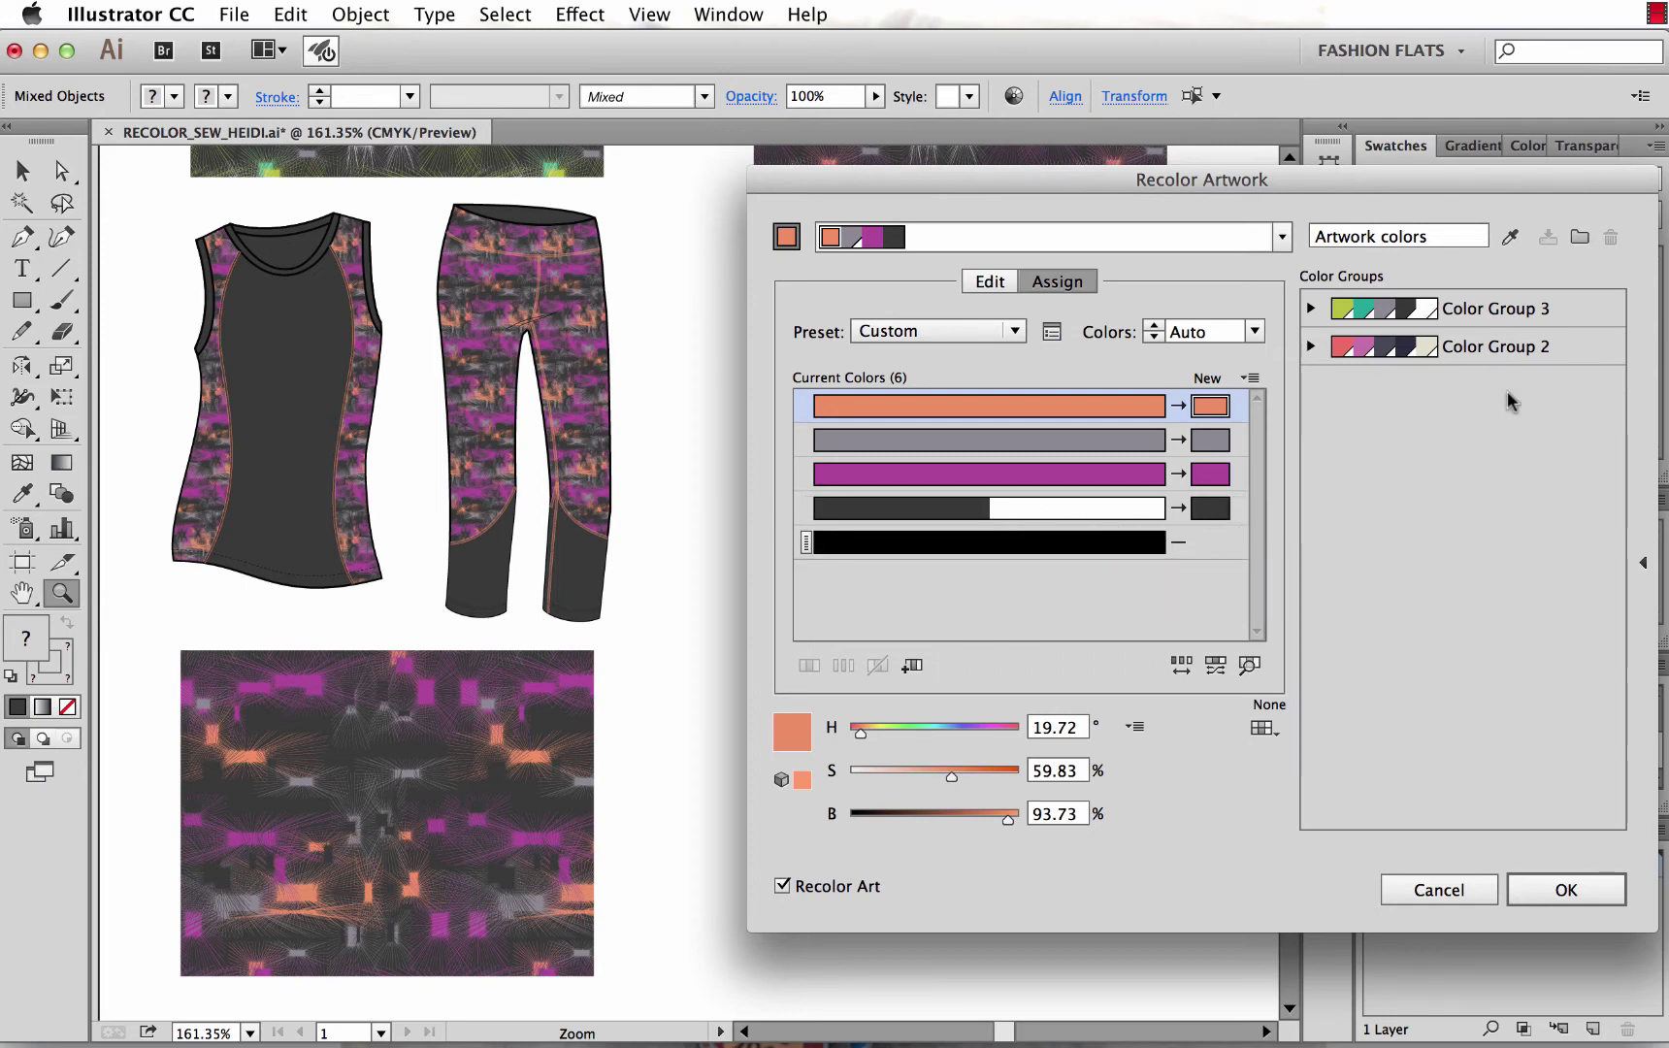
Reload the artwork colours and set white's replacement to light grey E8E8E8.
click(1515, 248)
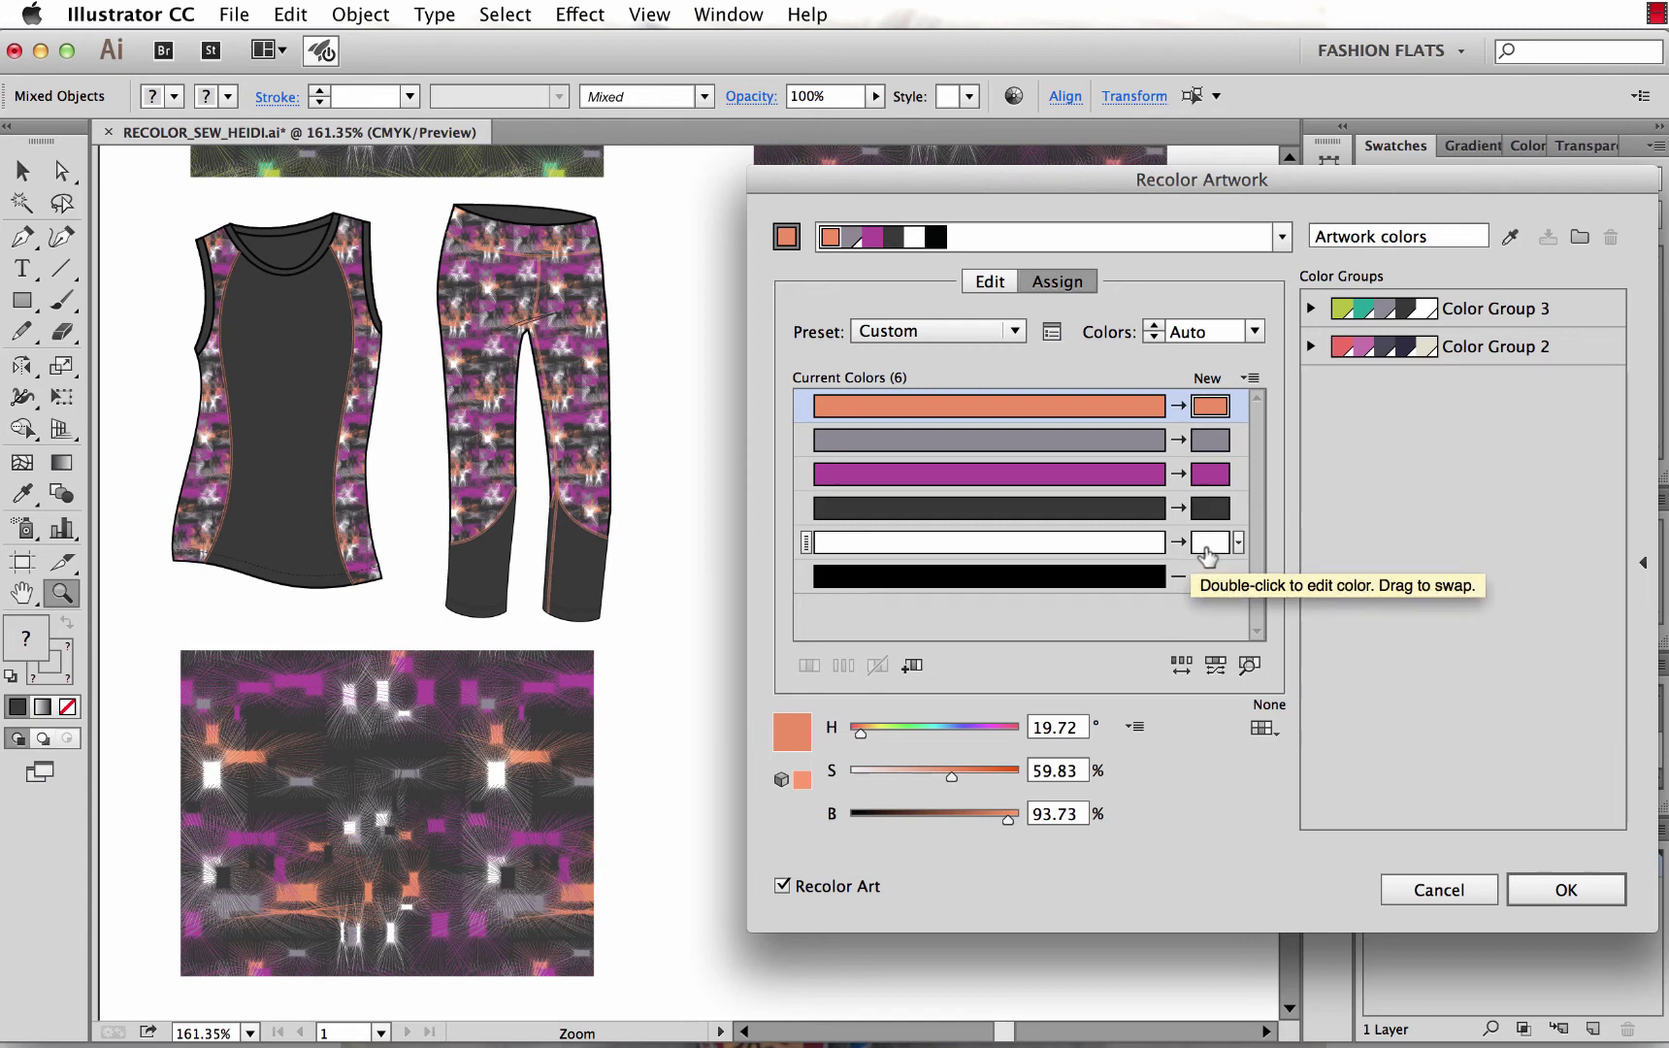
click(1204, 546)
double_click(1204, 546)
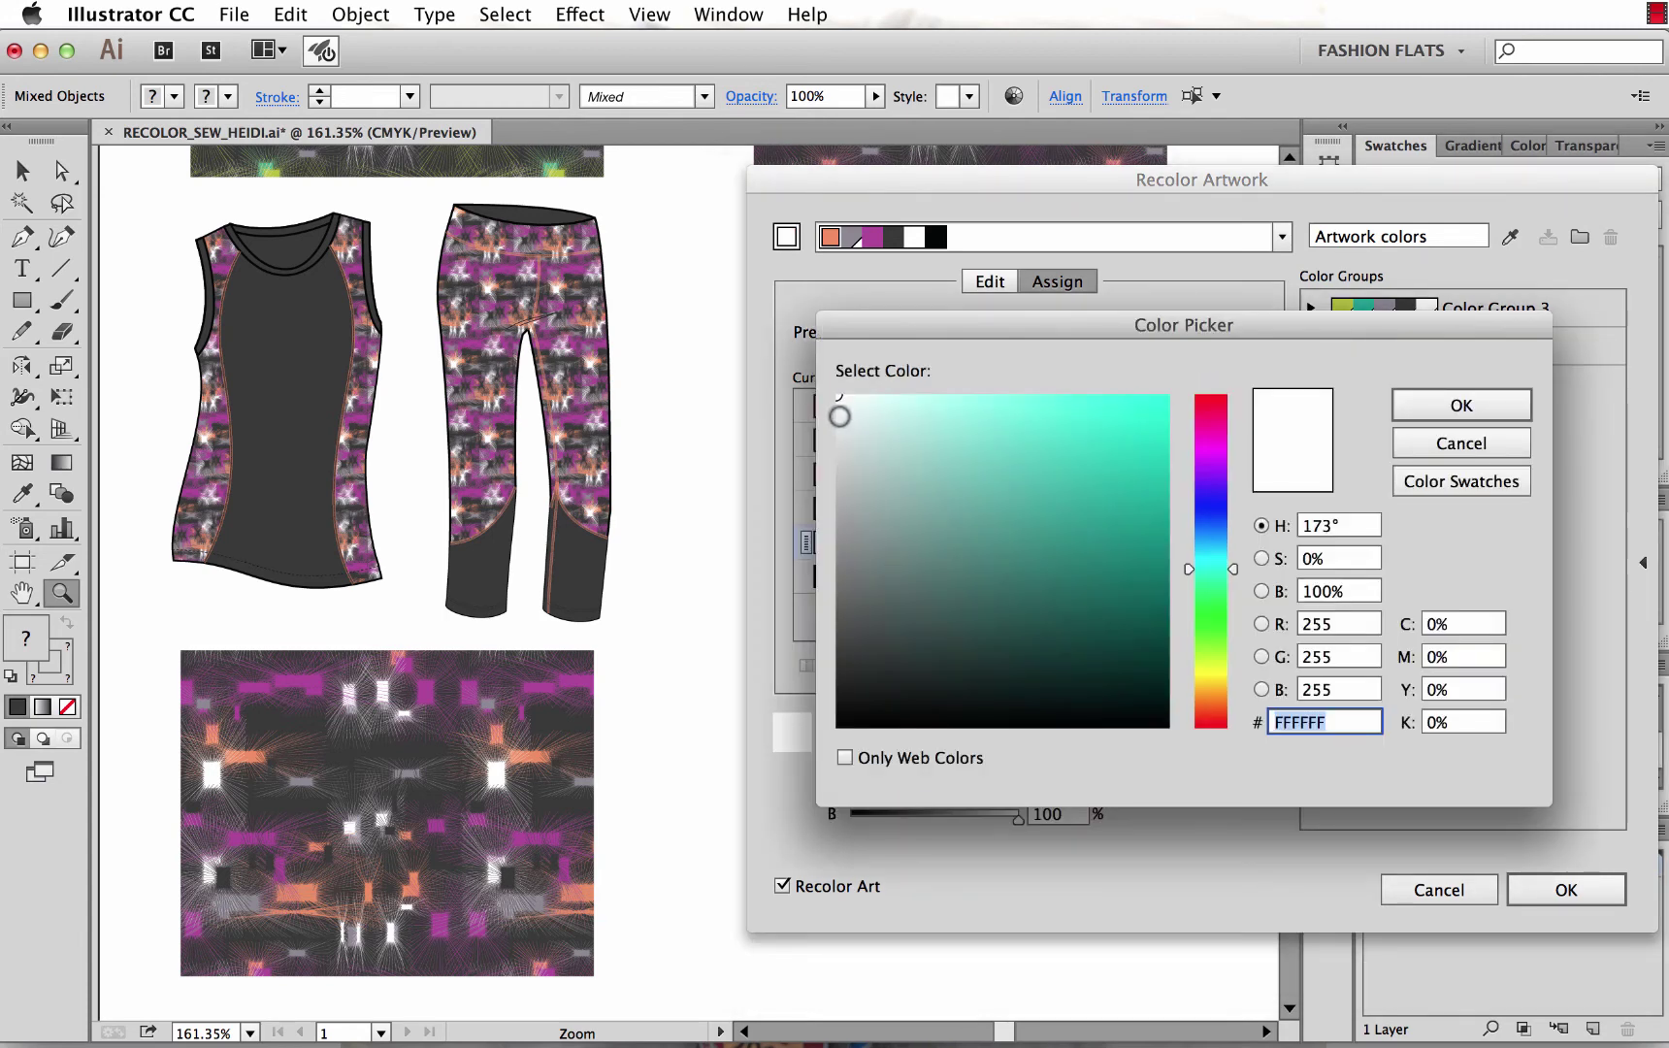
drag(843, 413, 842, 423)
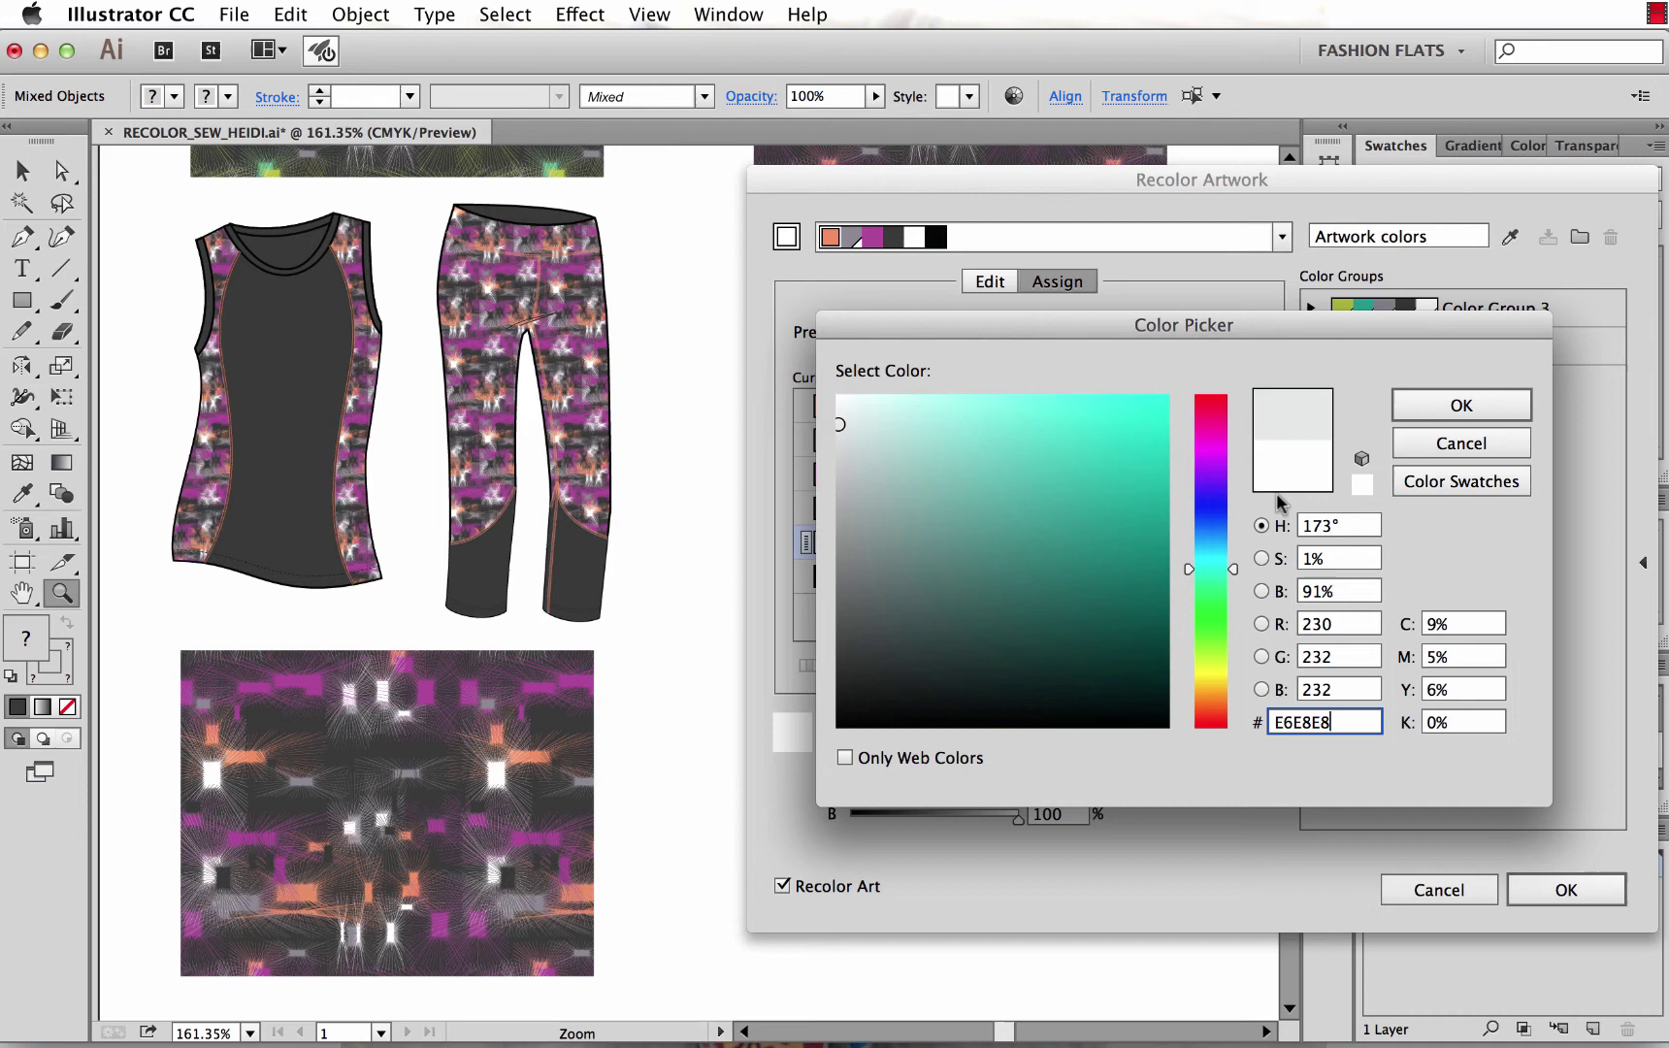
click(1460, 405)
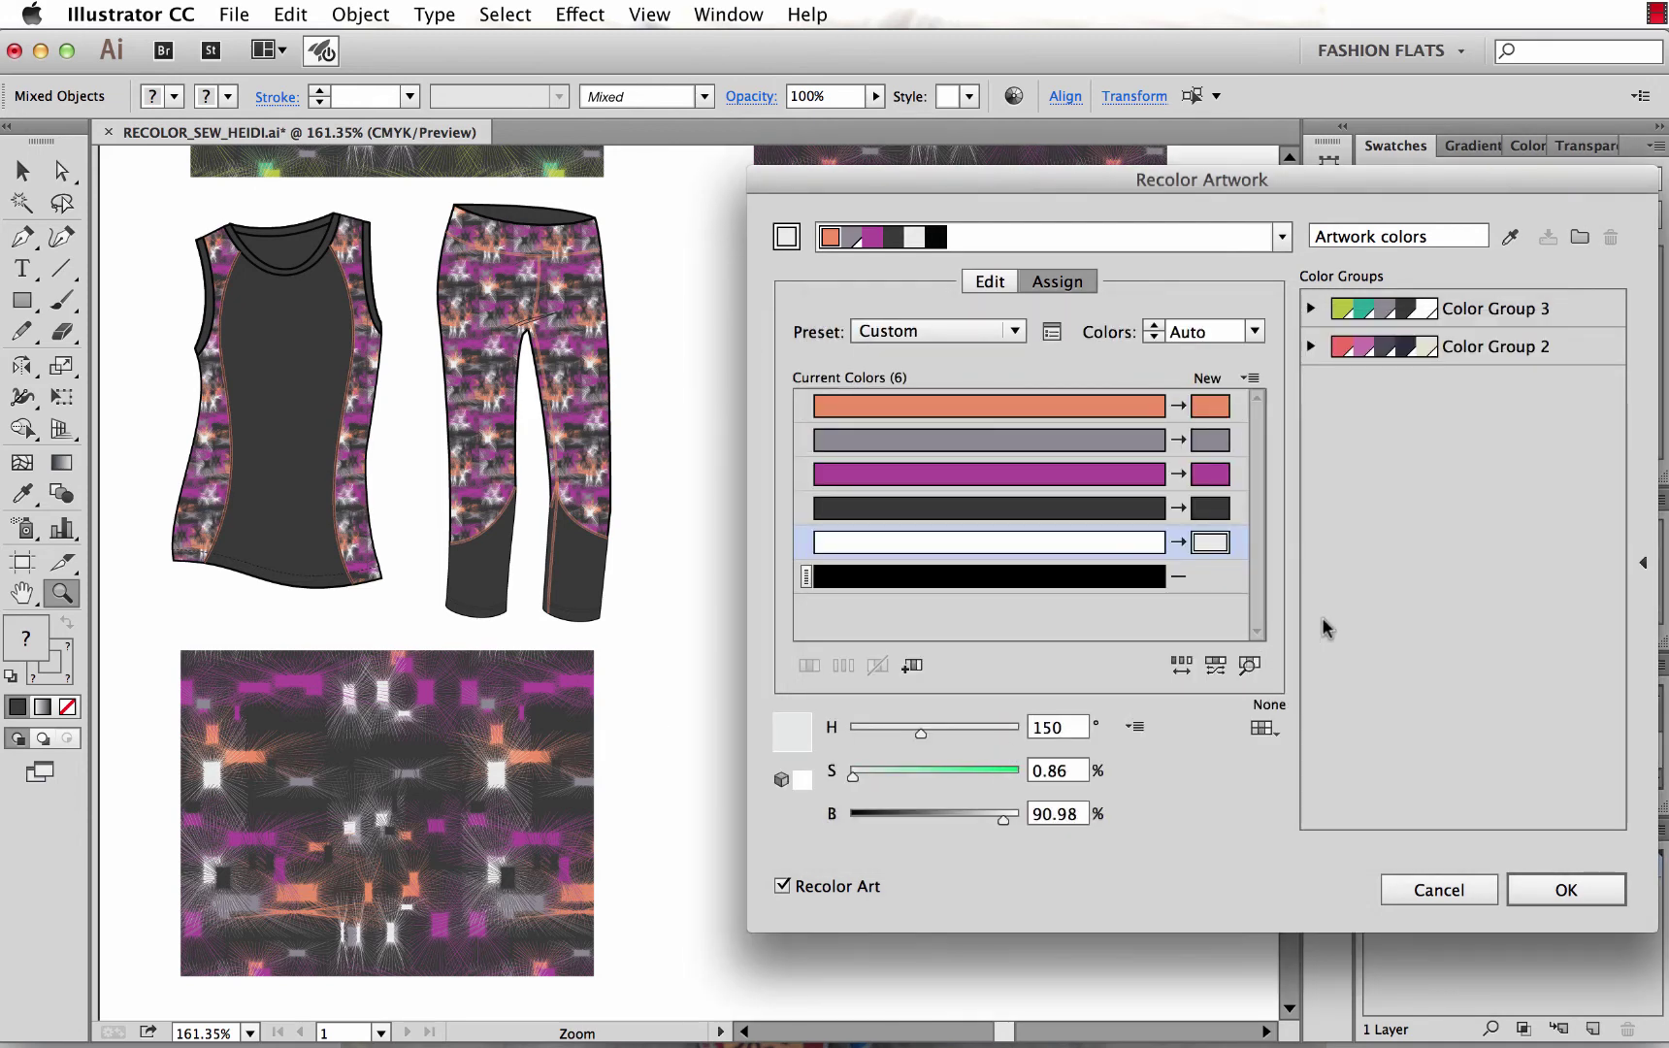
double_click(1207, 406)
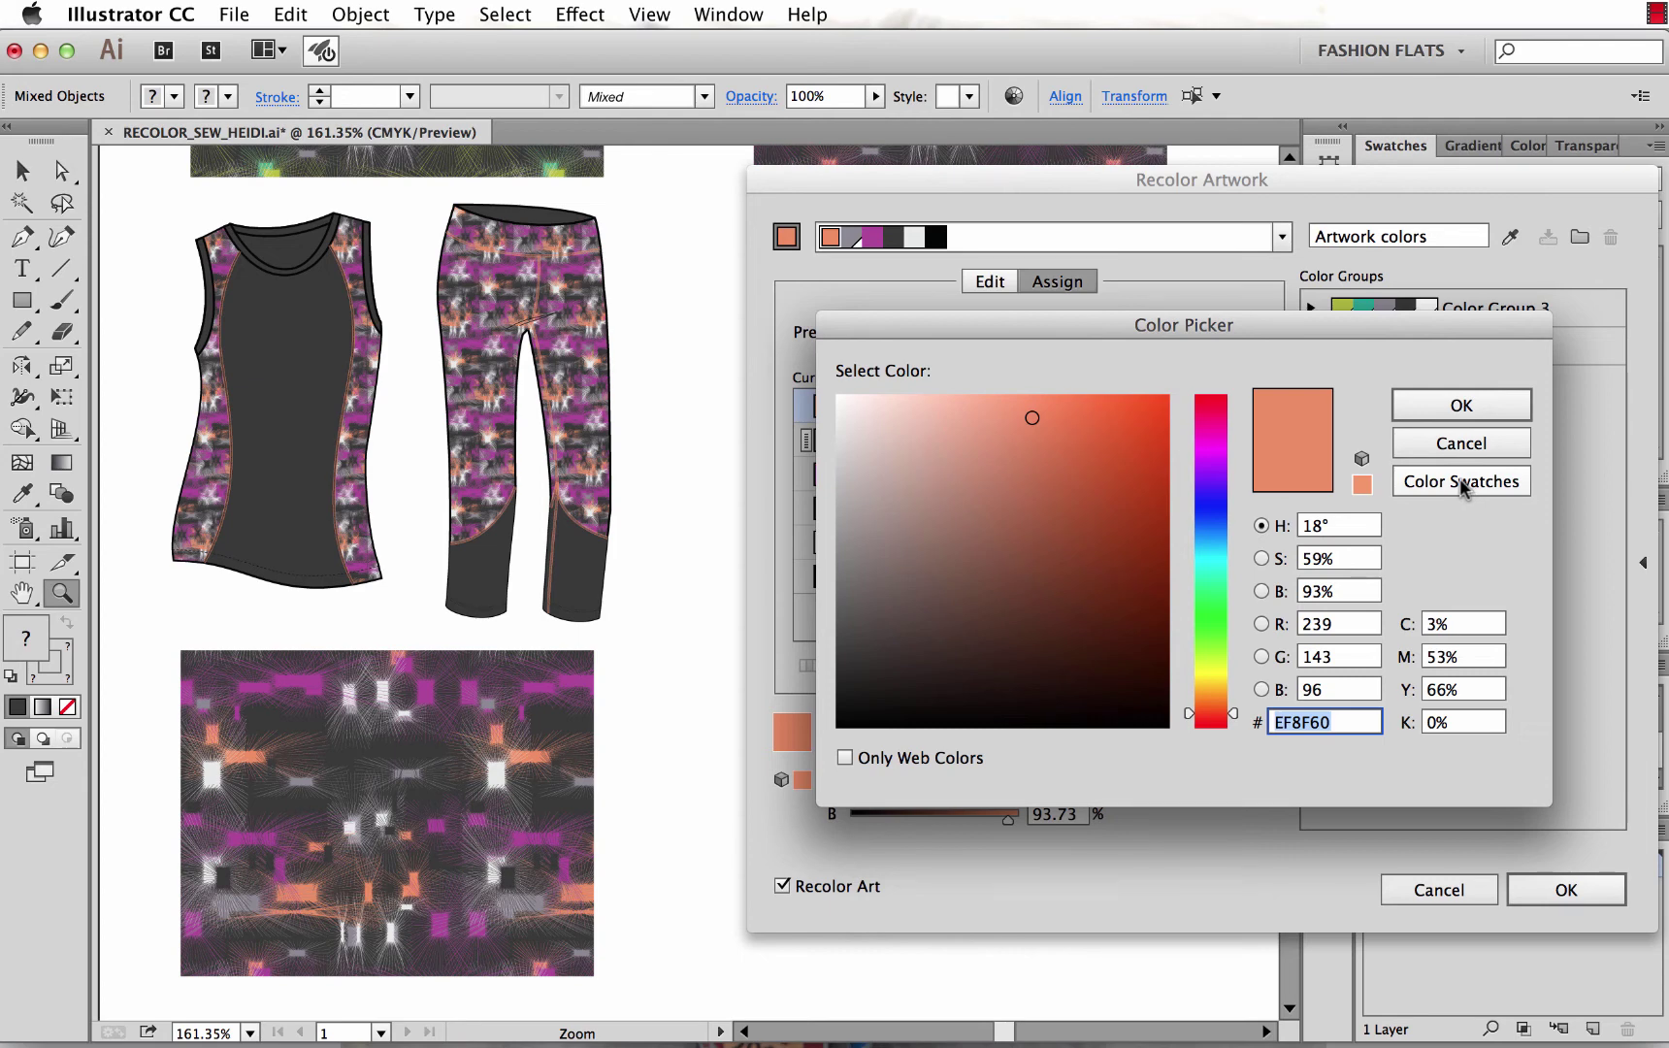
Replace the orange with the coral swatch and the grey with the charcoal swatch.
click(1473, 494)
scroll(1027, 625, down, 1)
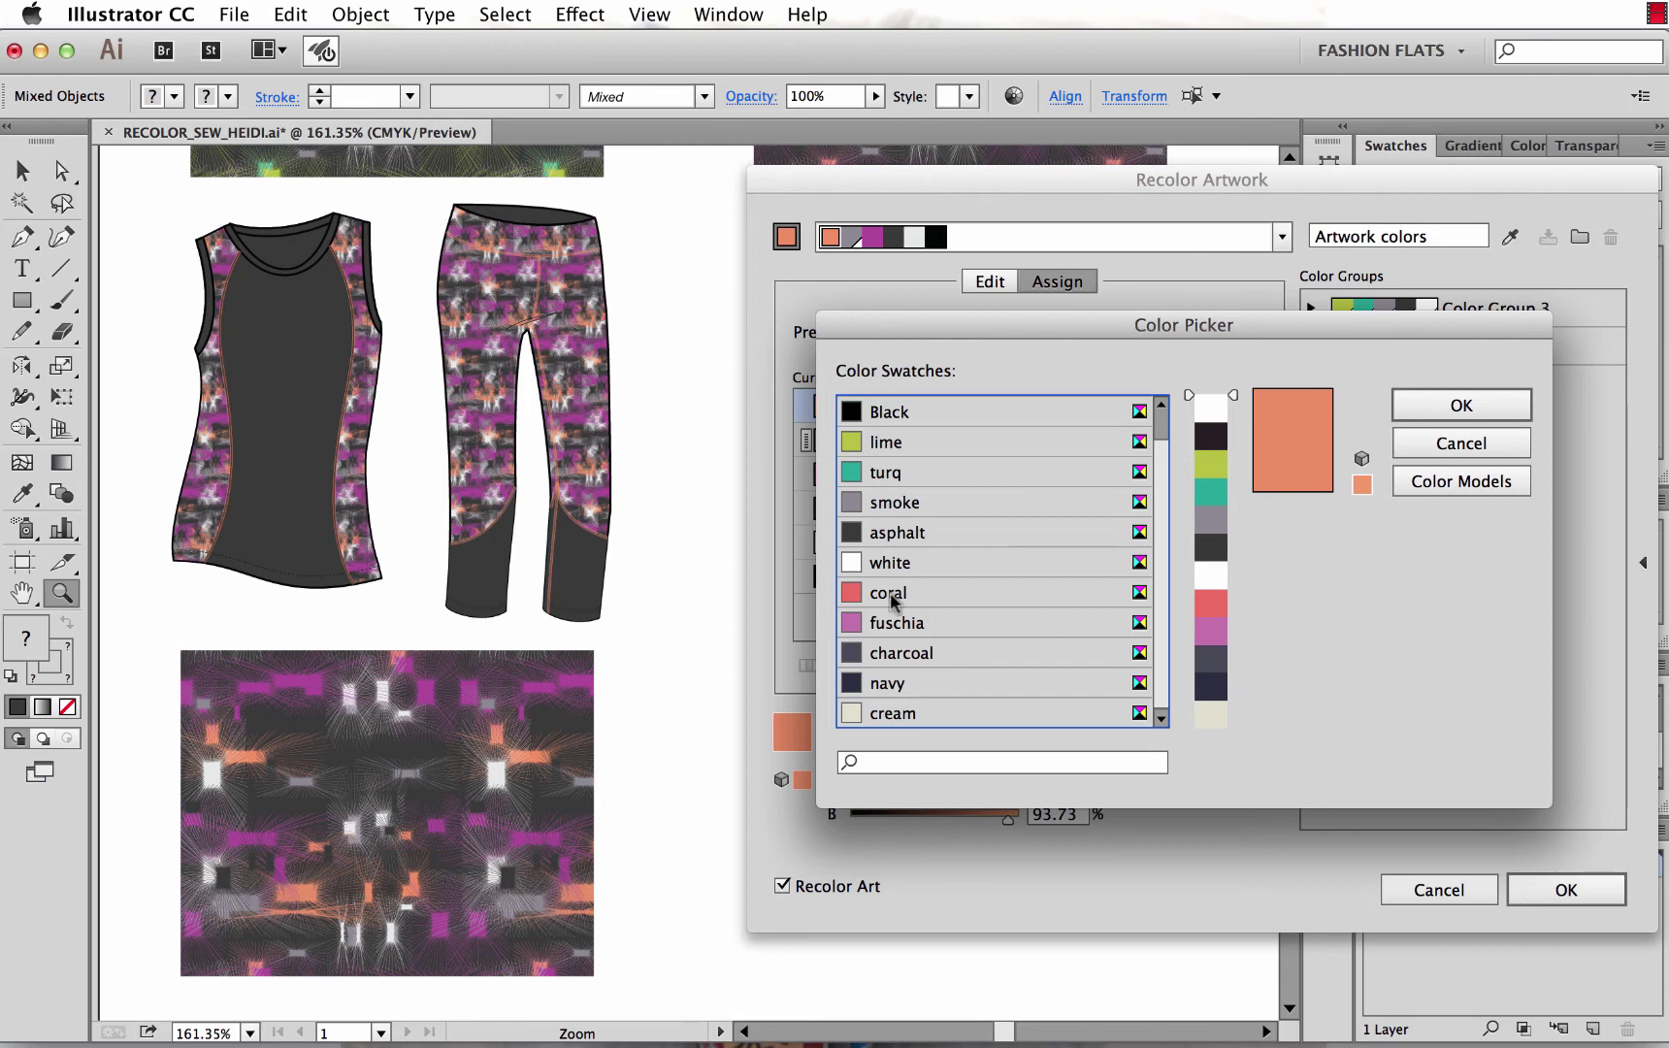
click(891, 596)
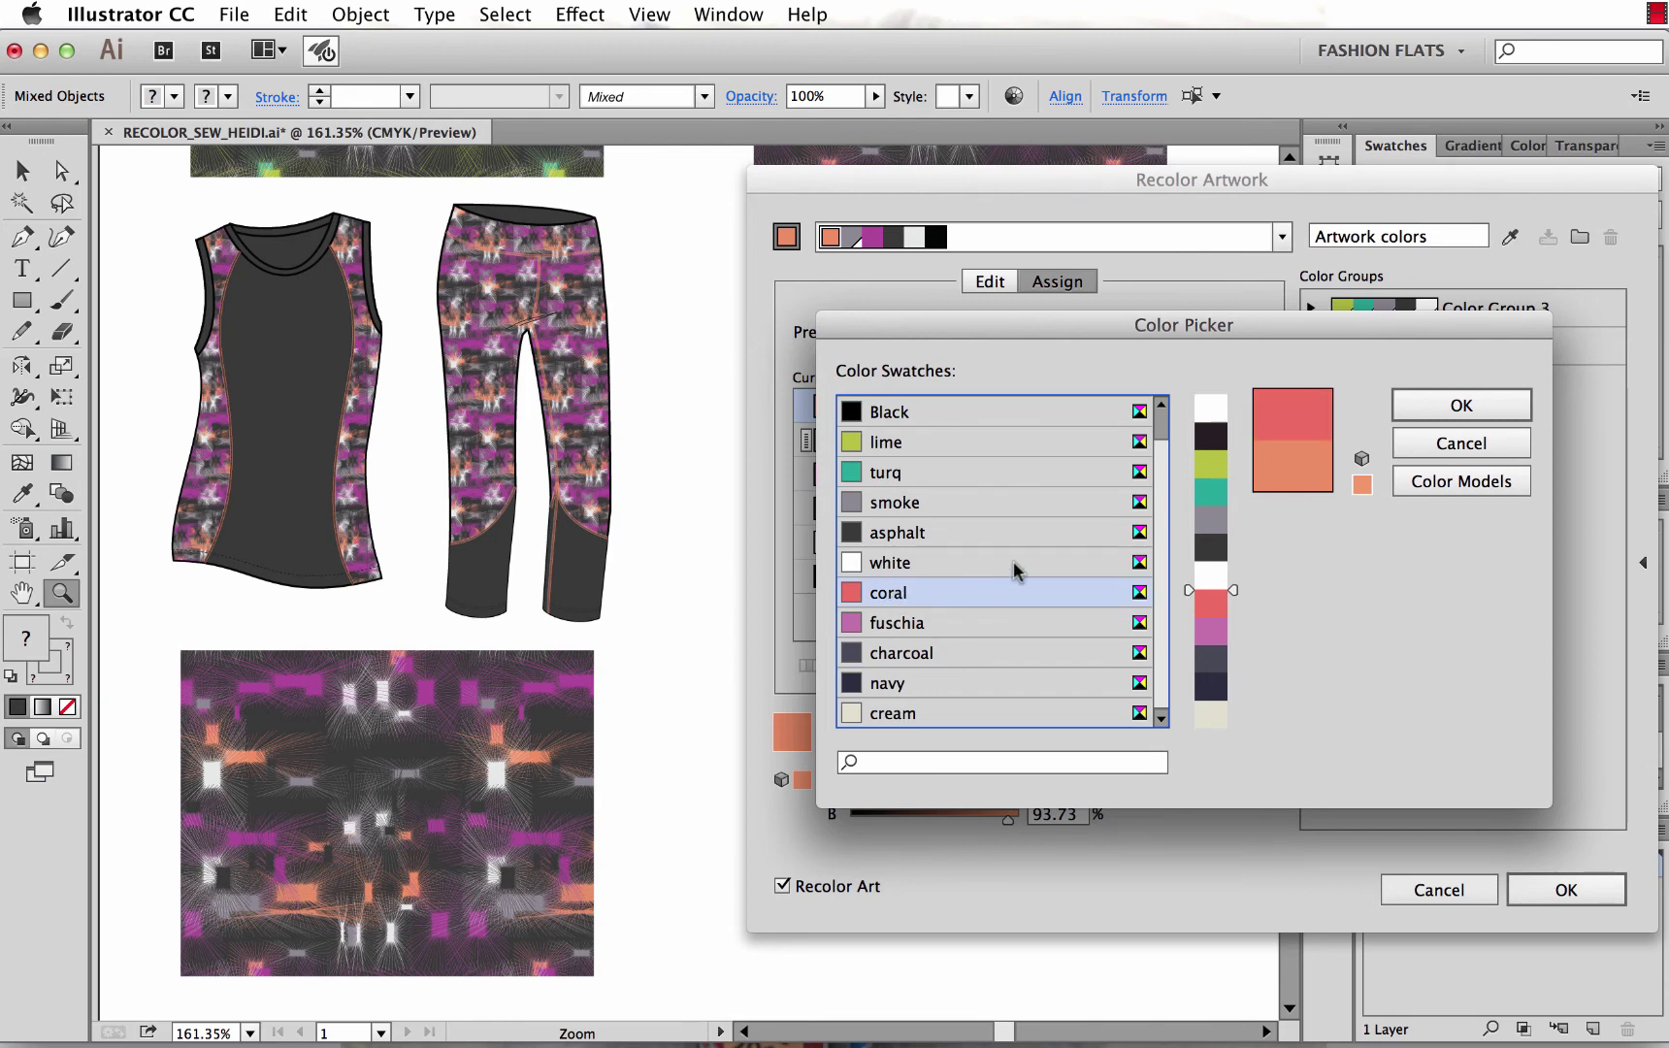
click(1465, 412)
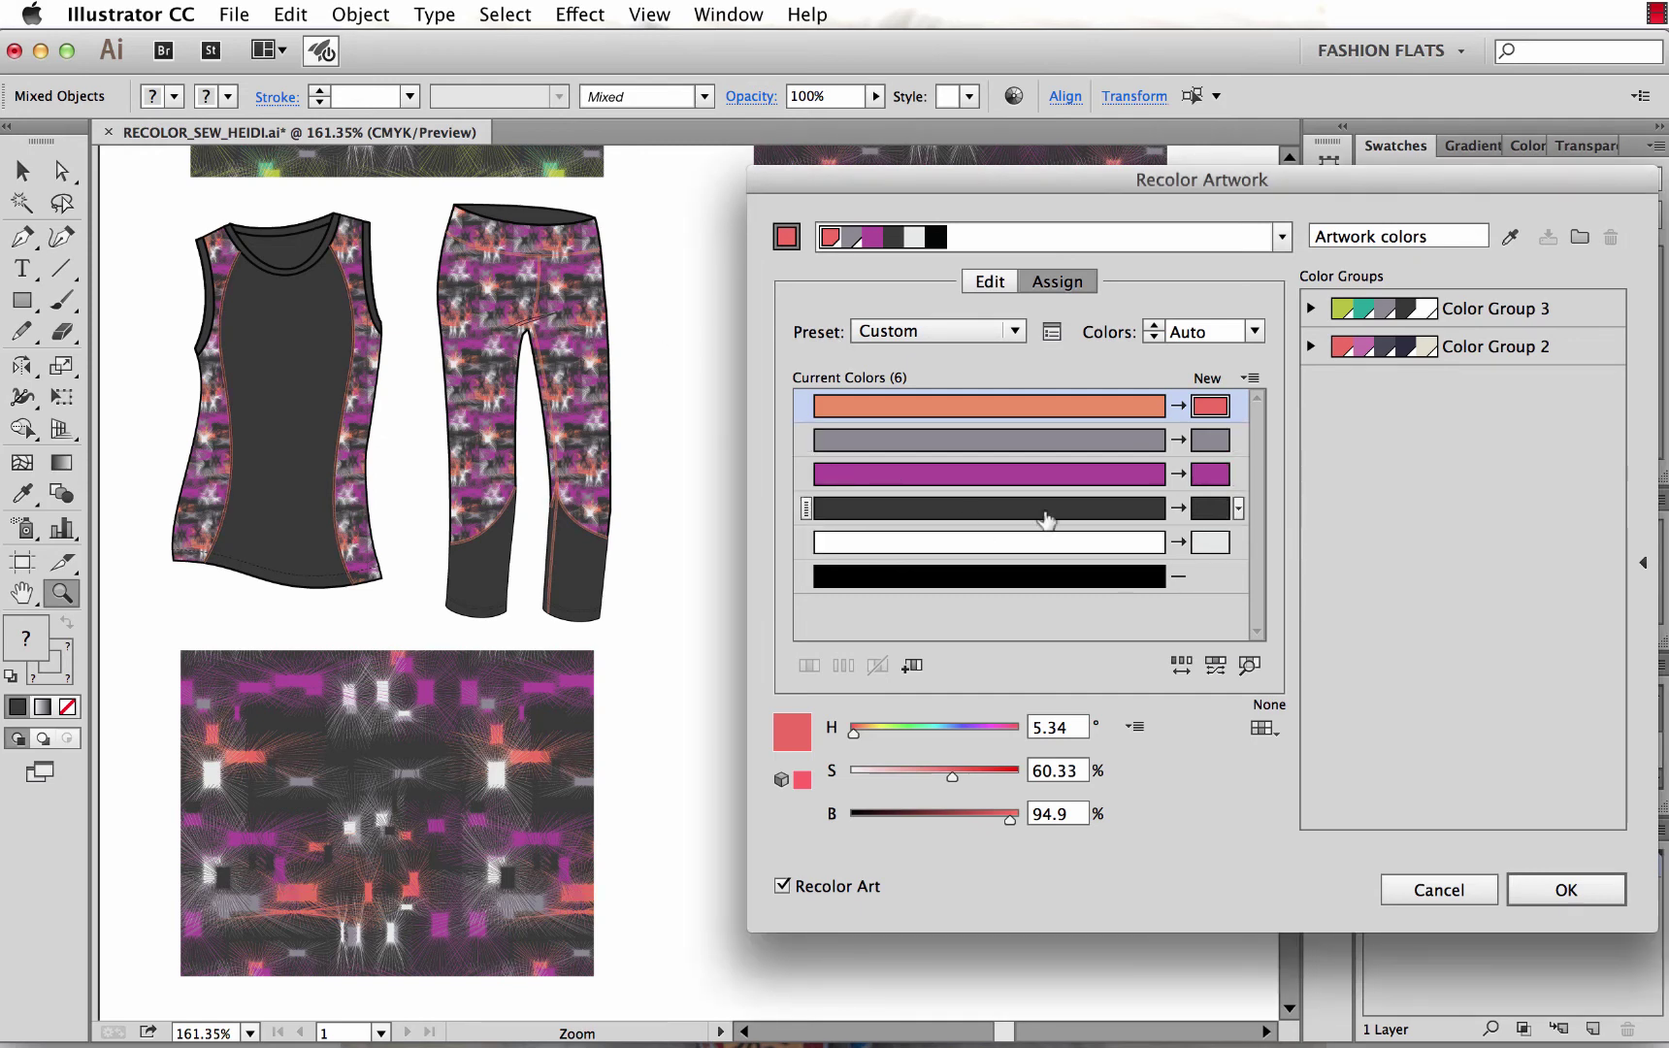
click(1207, 441)
double_click(1207, 441)
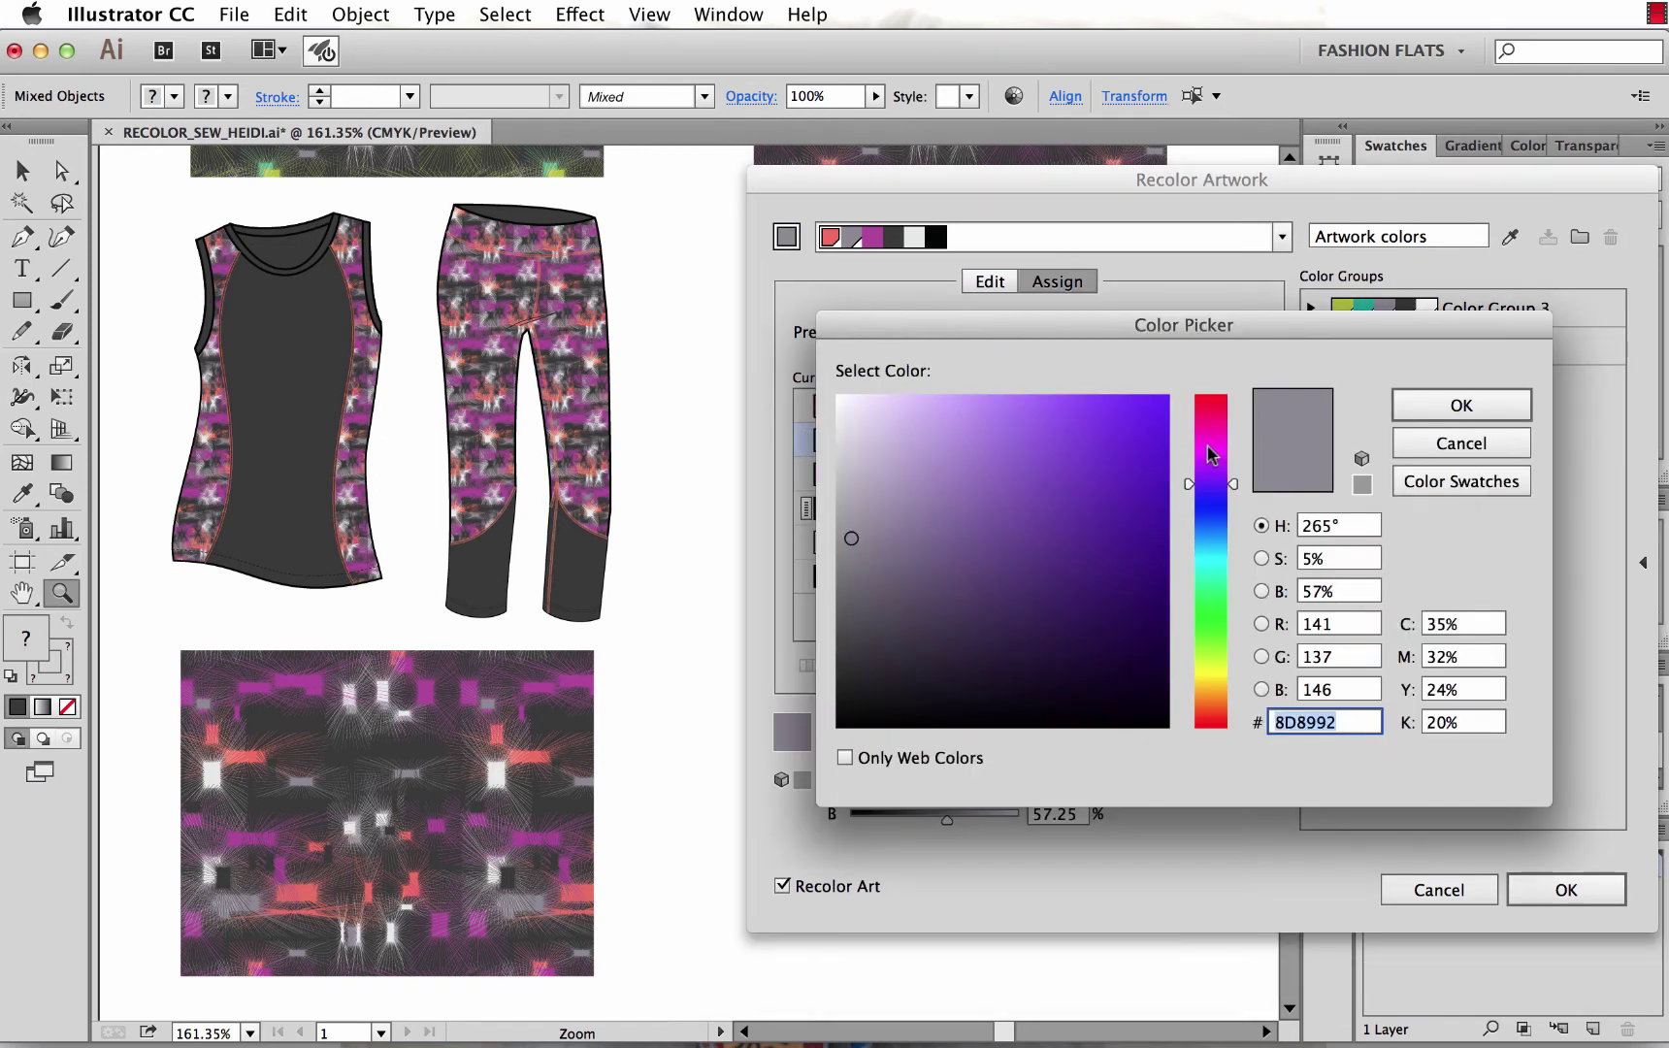
click(1455, 479)
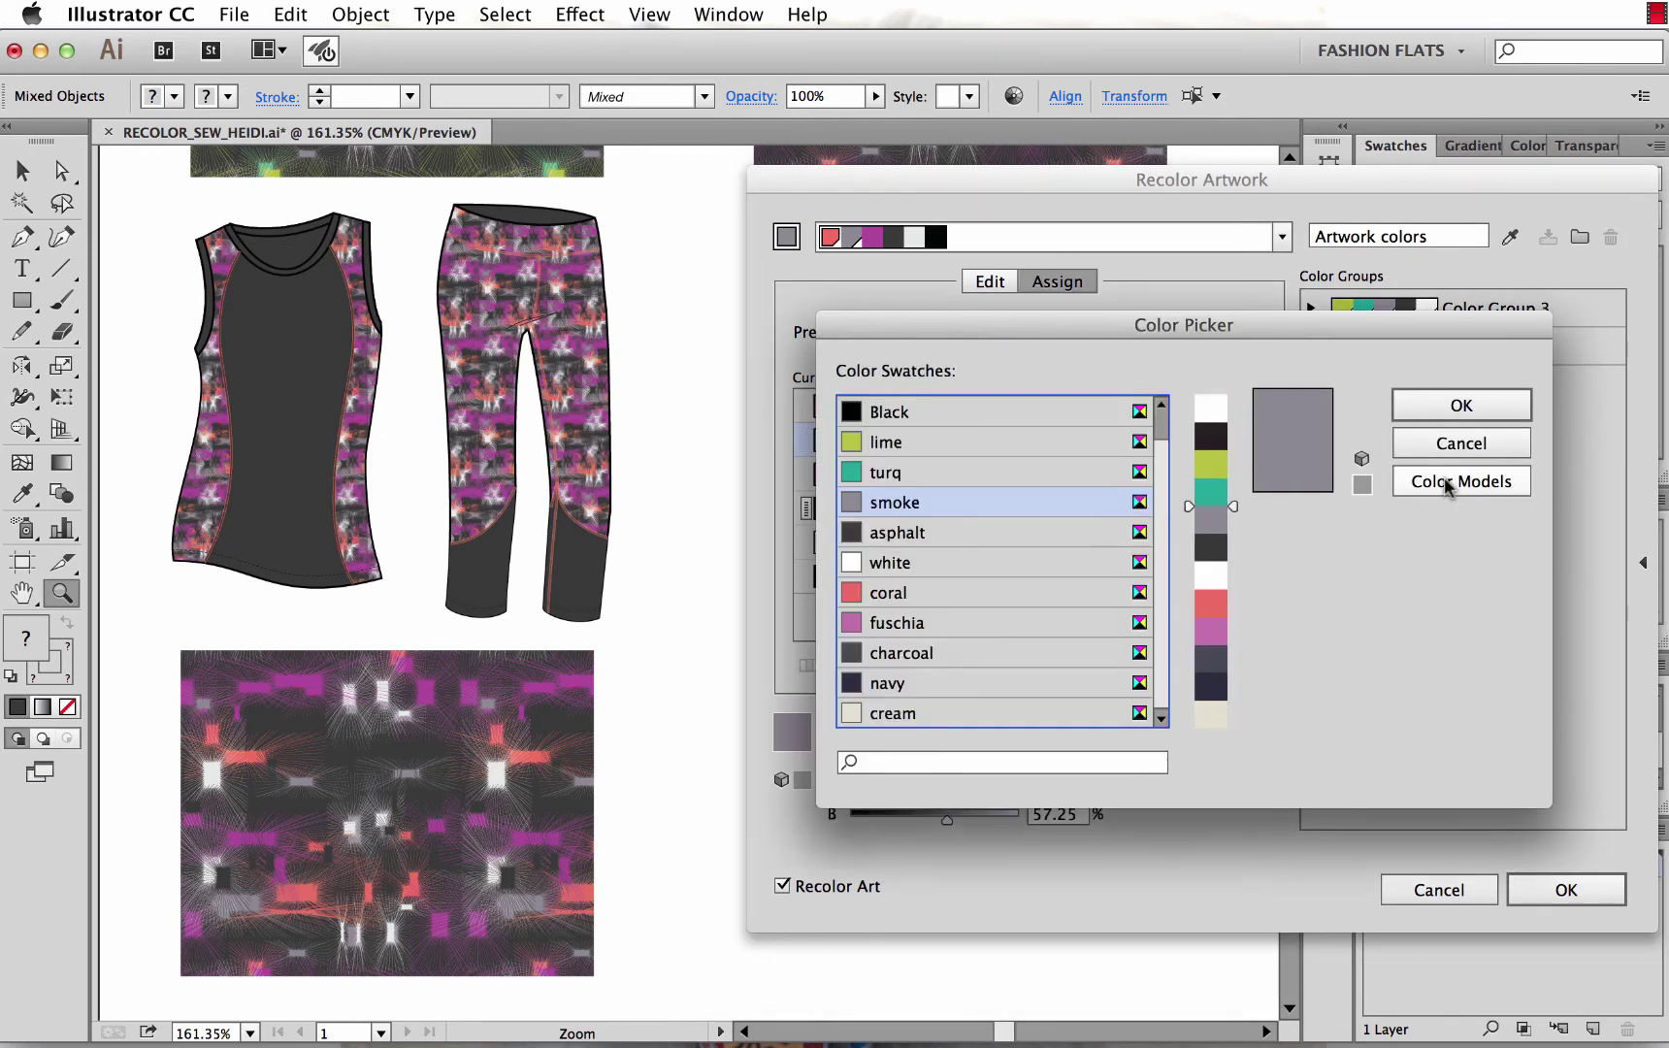
click(892, 660)
click(1416, 407)
Replace the dark grey with the navy swatch and the purple with the fuschia swatch.
double_click(1213, 508)
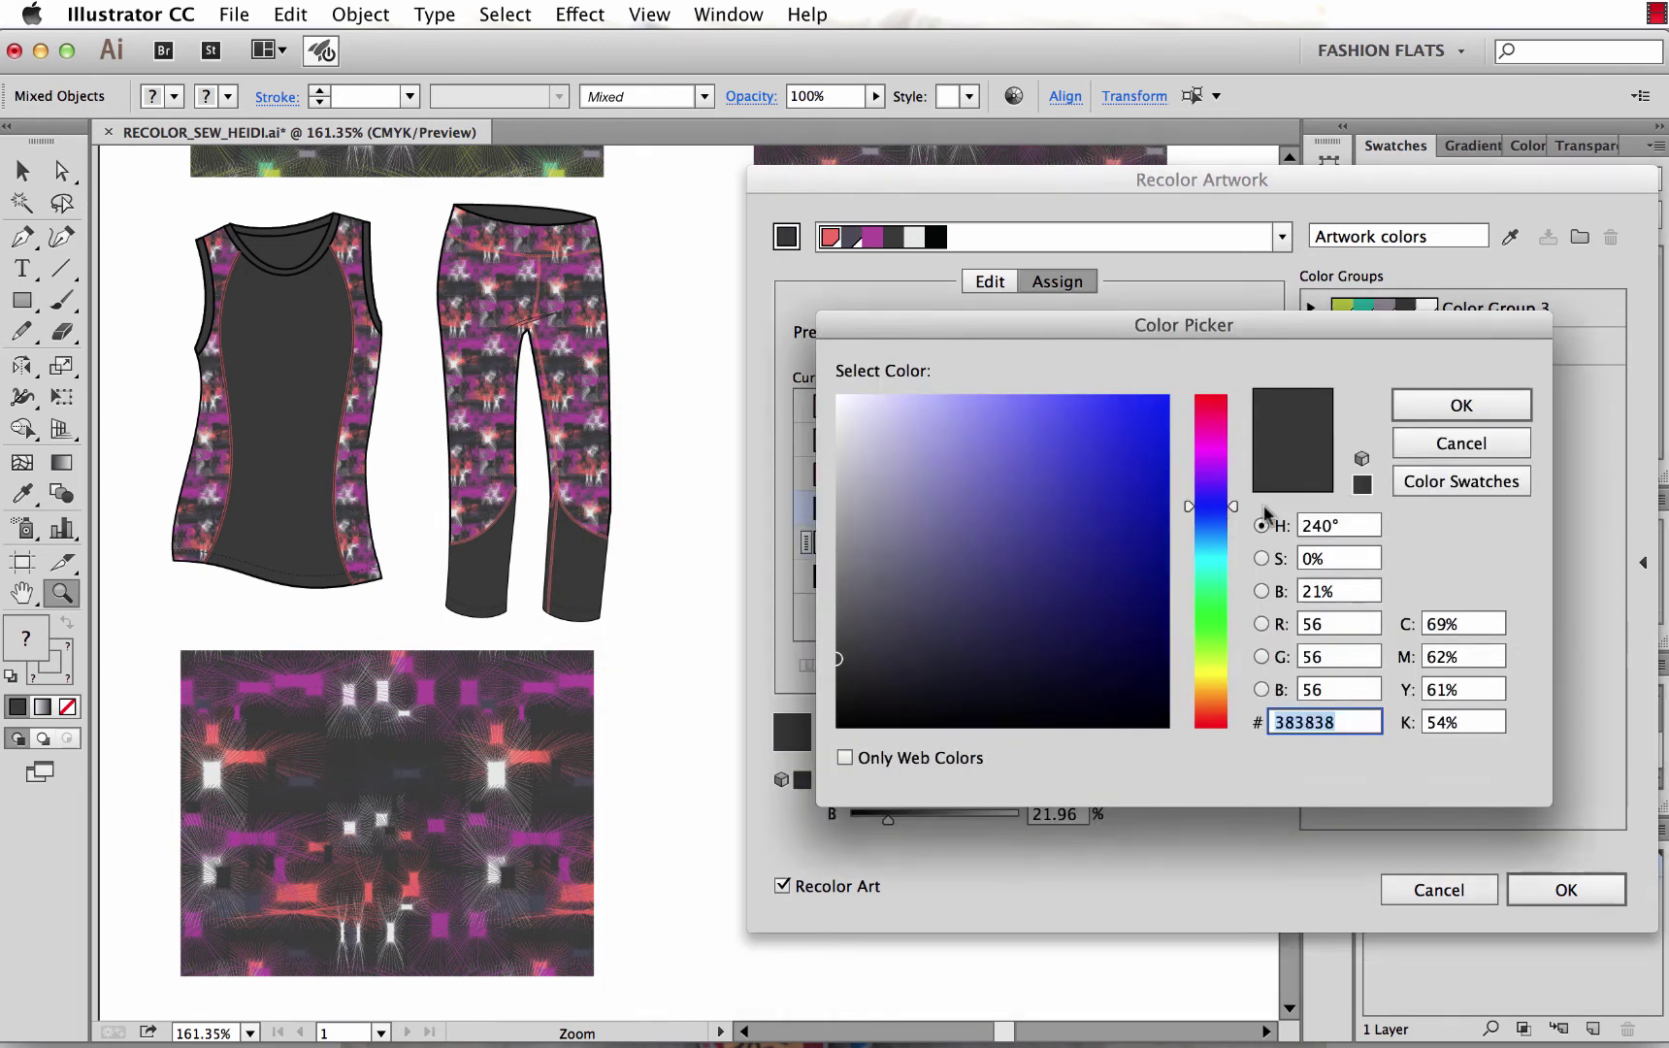
click(1437, 485)
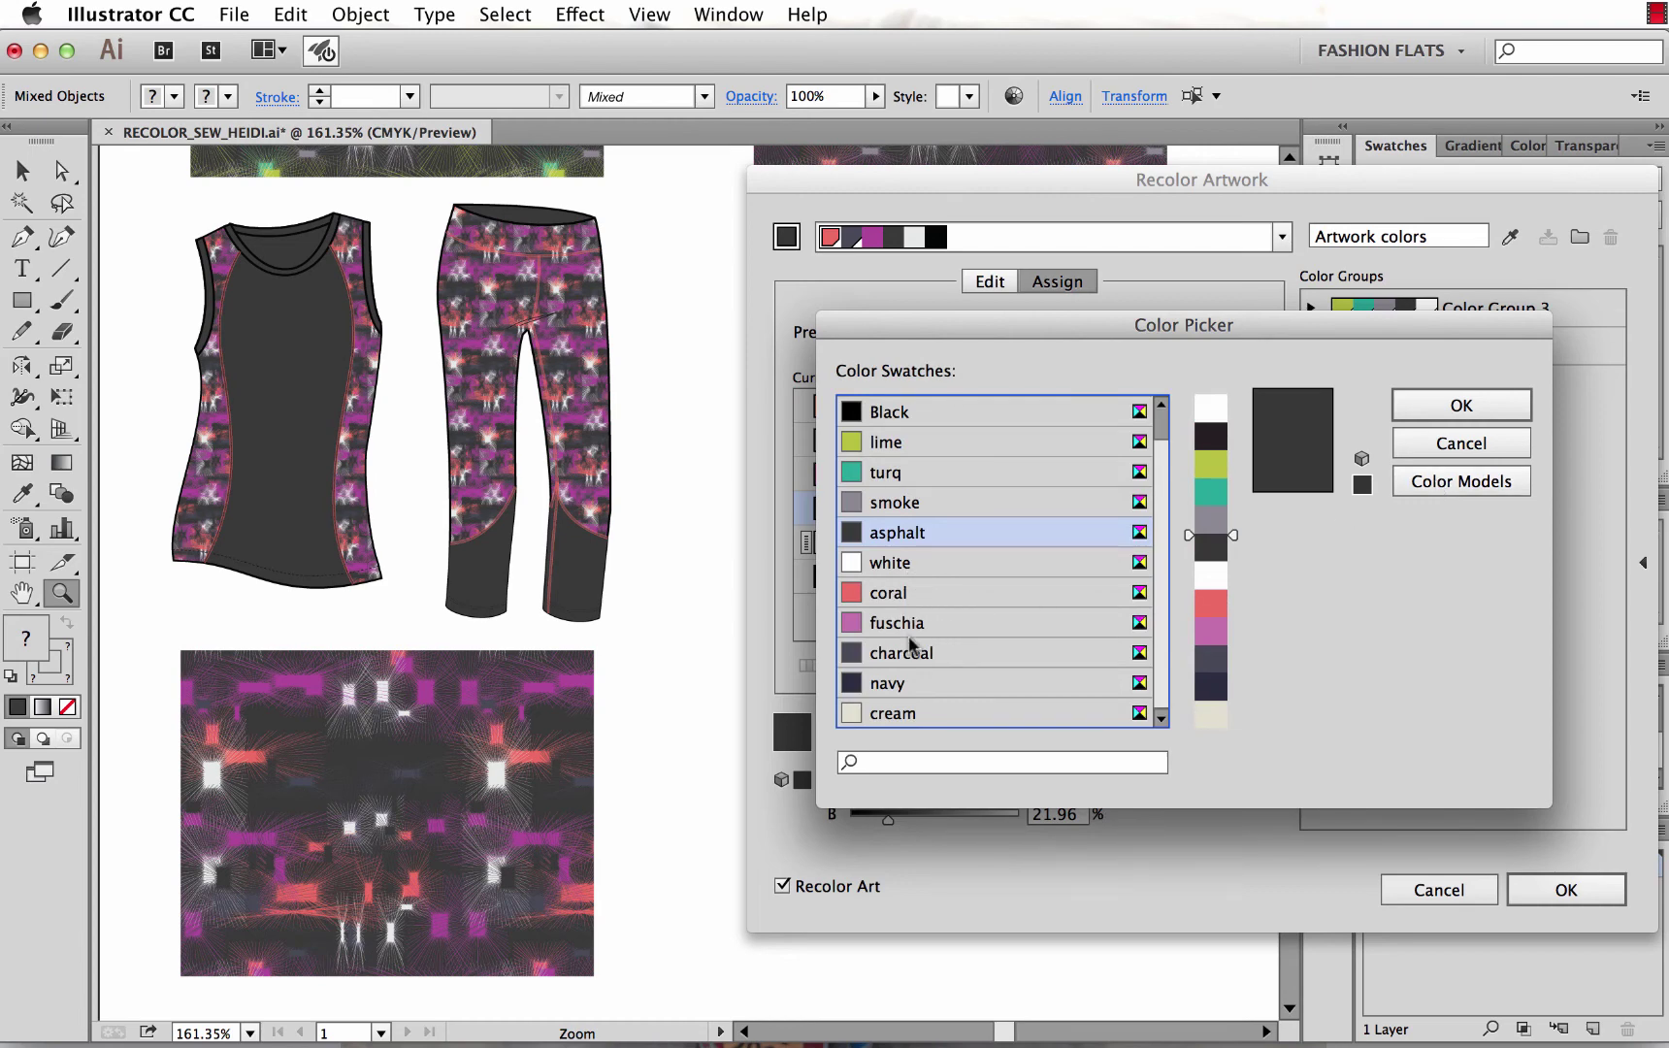
click(893, 685)
key(Return)
double_click(1212, 474)
click(1411, 485)
scroll(946, 633, down, 1)
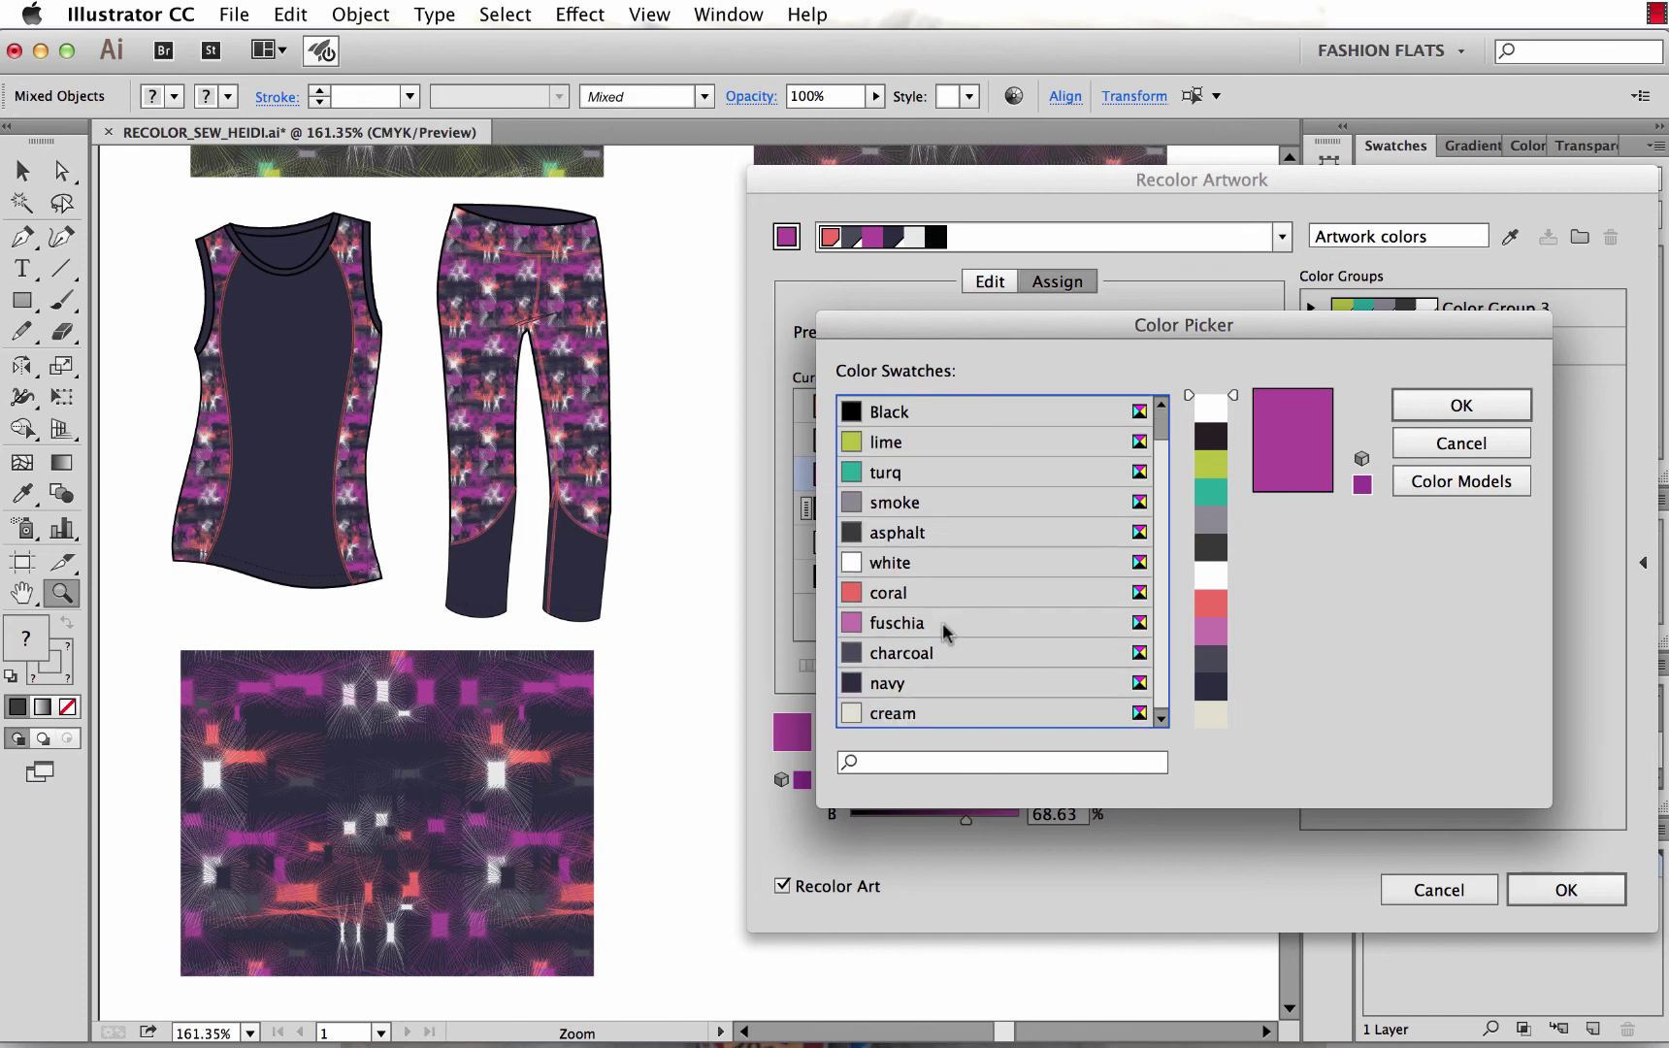
click(907, 624)
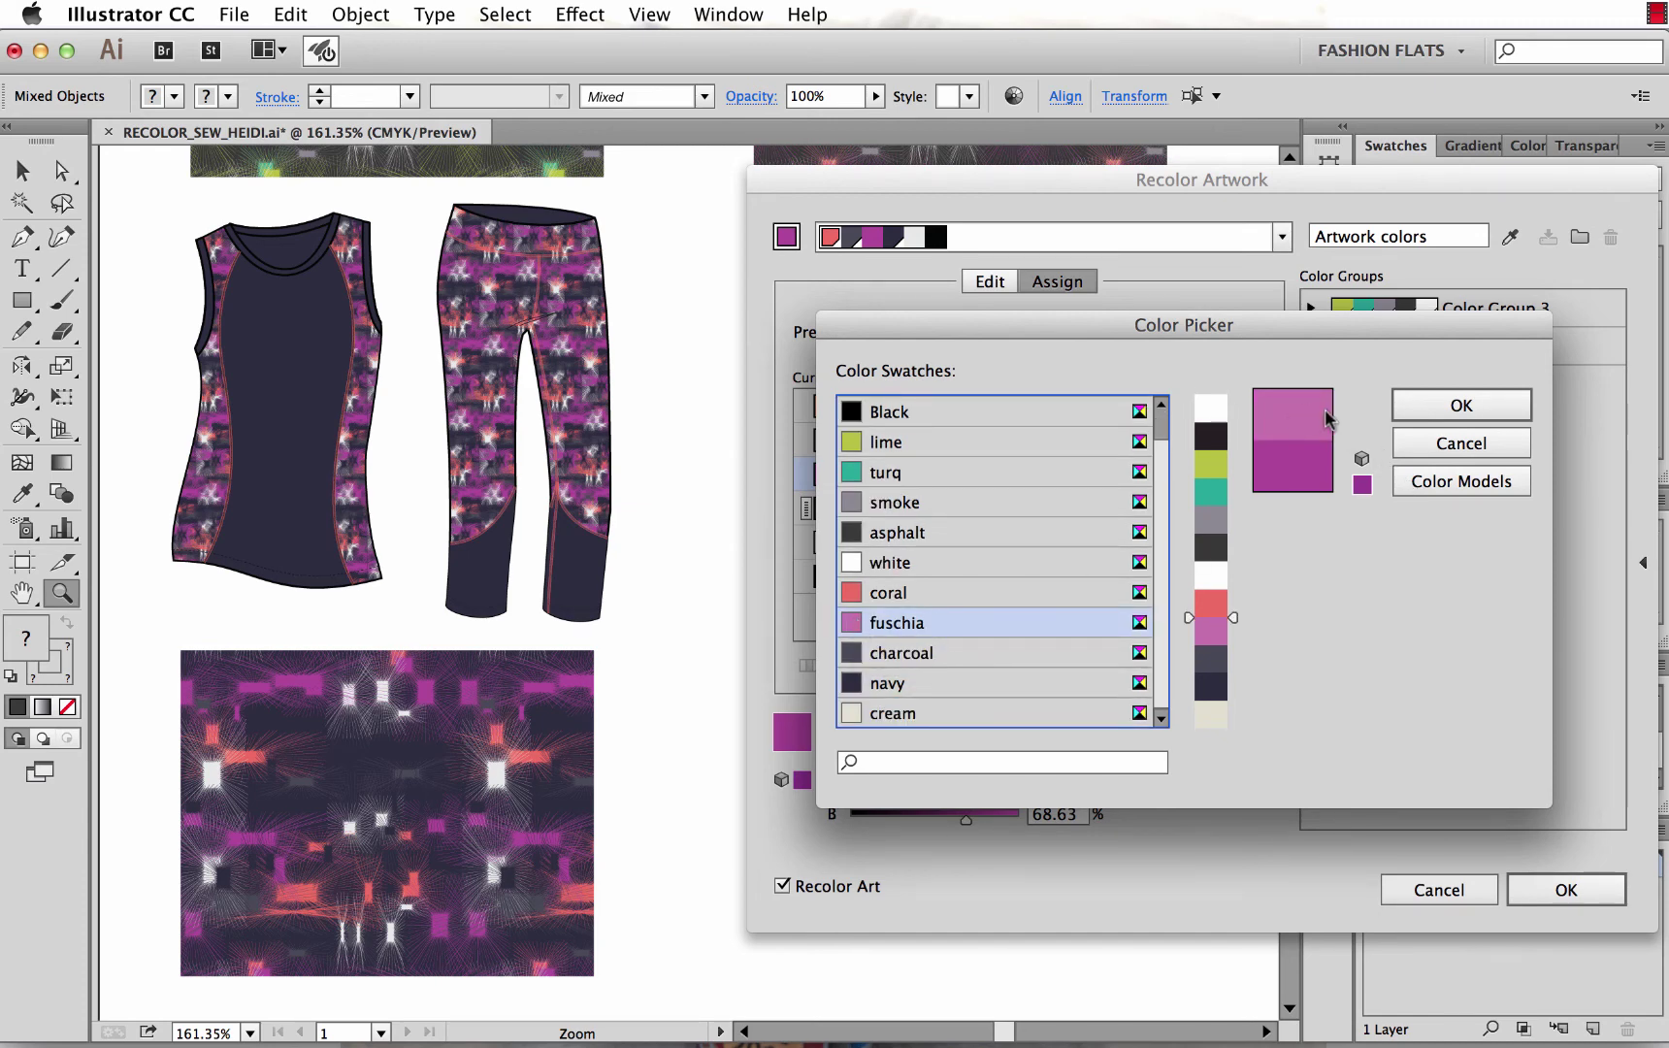
click(1460, 412)
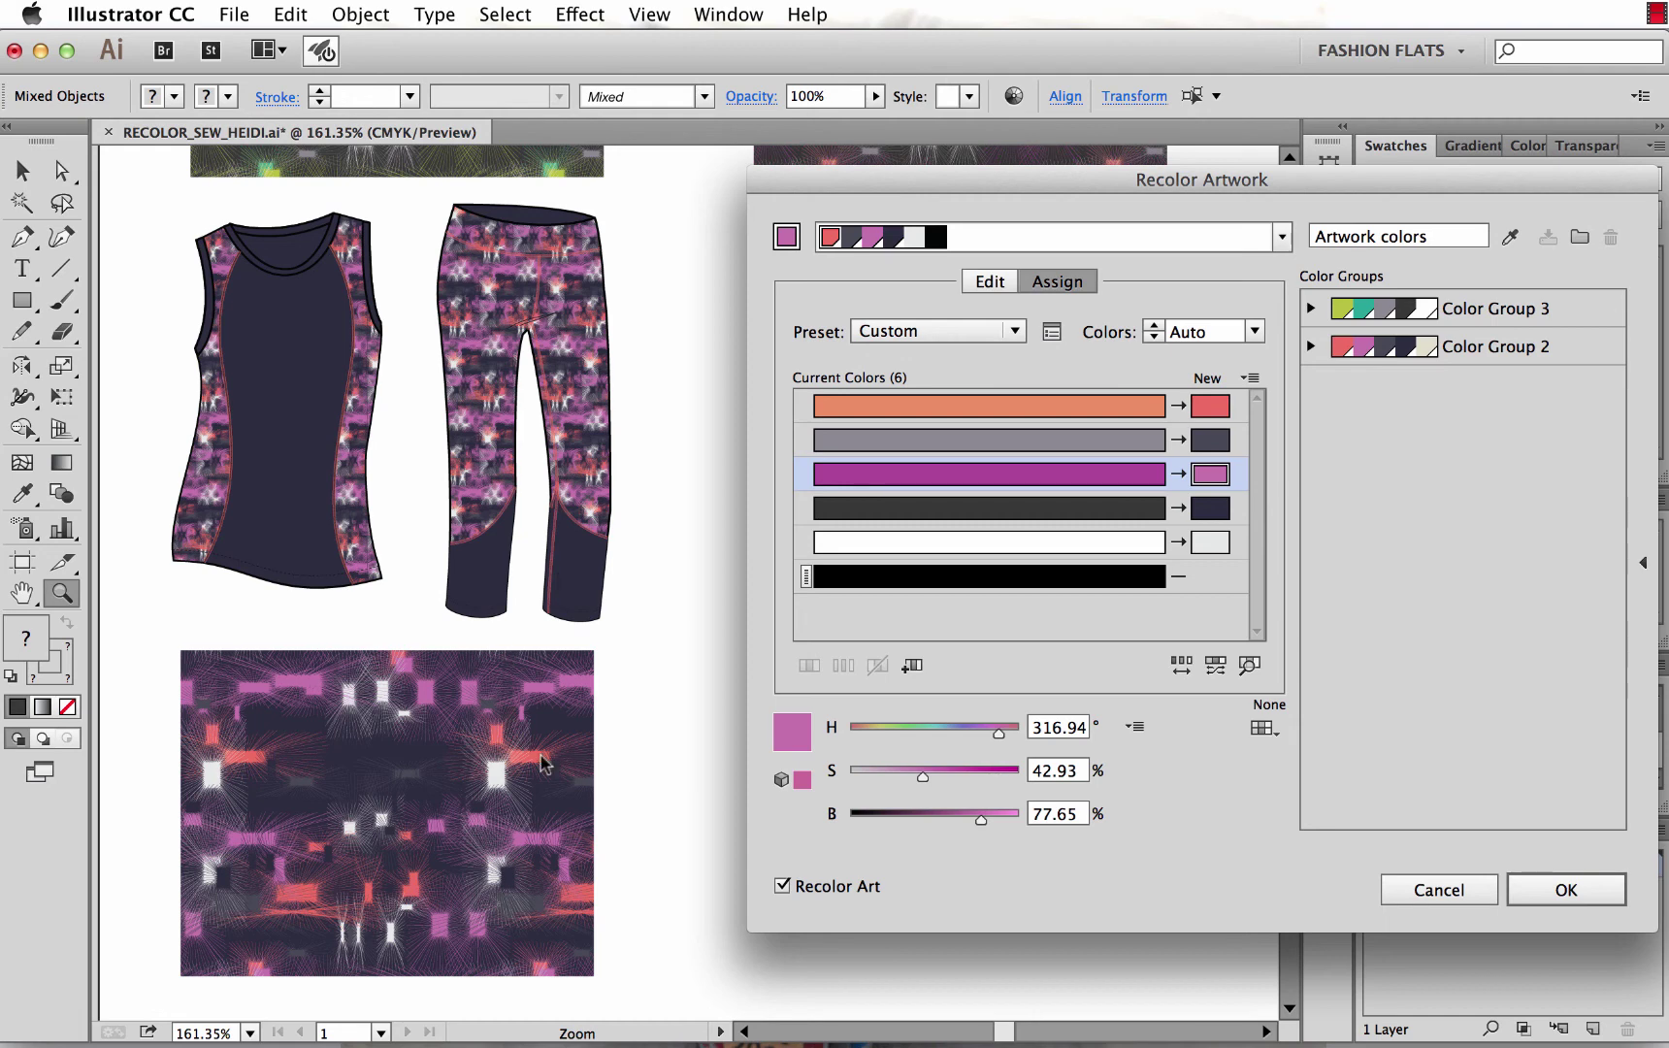
Apply the coral, charcoal, navy and fuchsia recolour, then view the whole line sheet with nothing selected.
click(1565, 889)
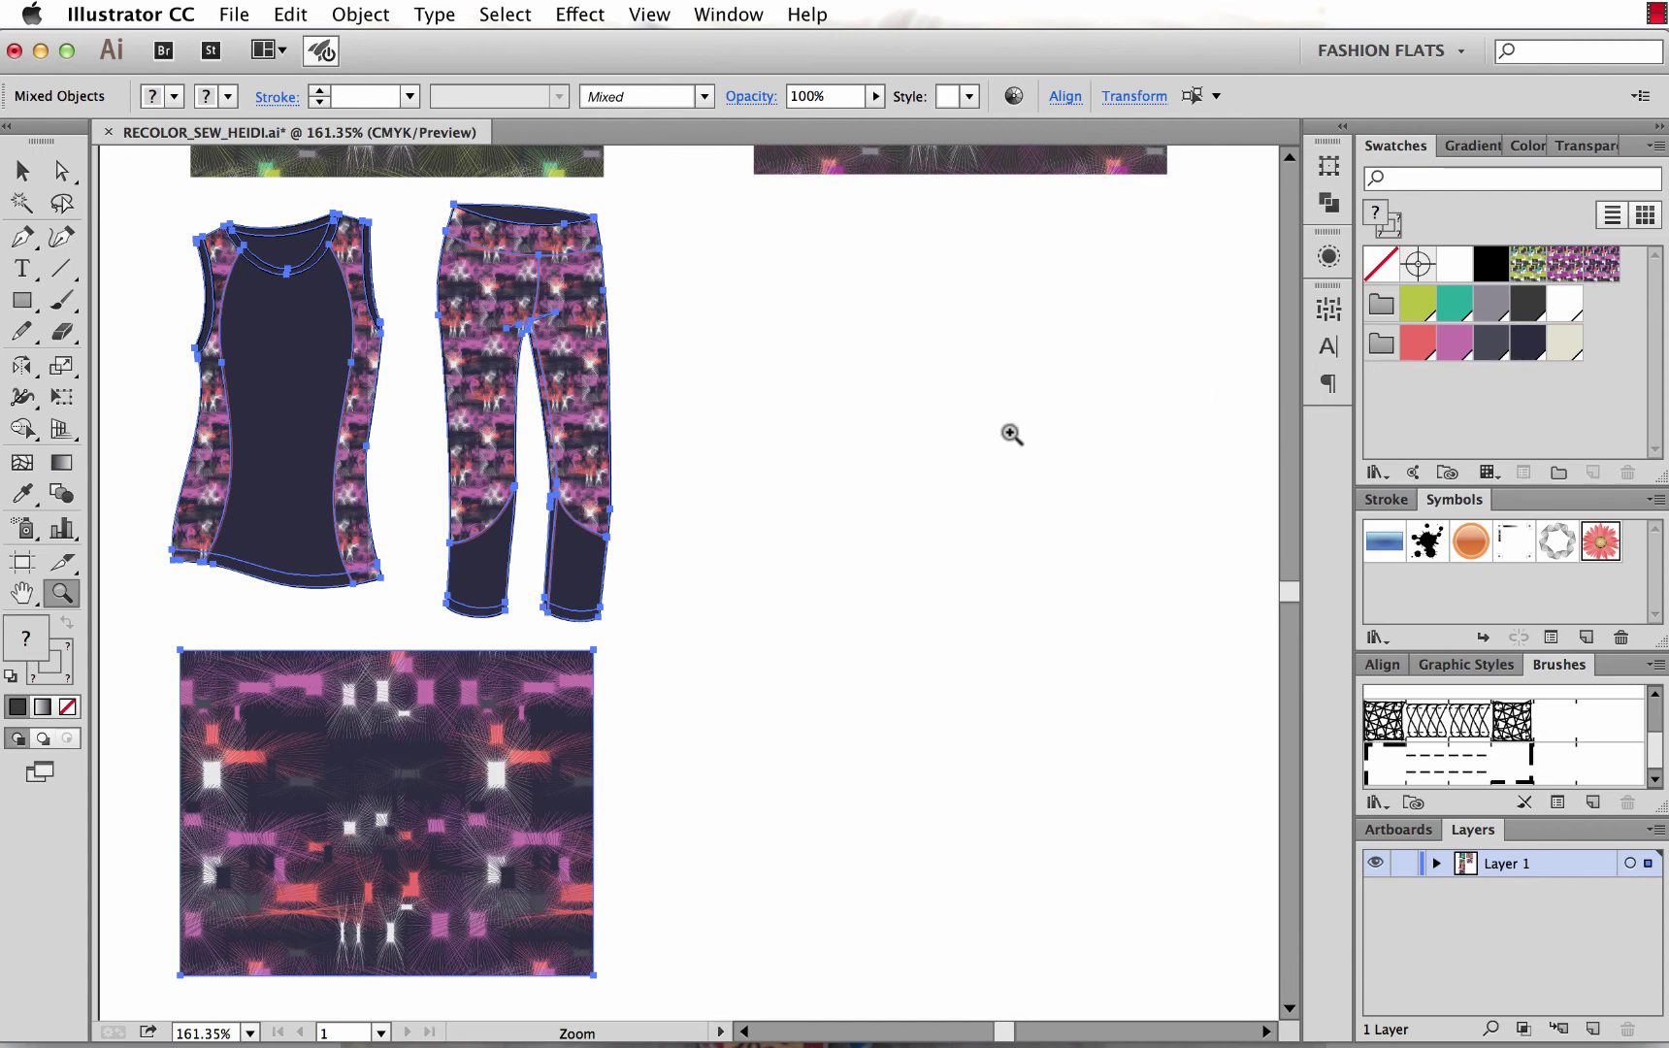
key(super+1)
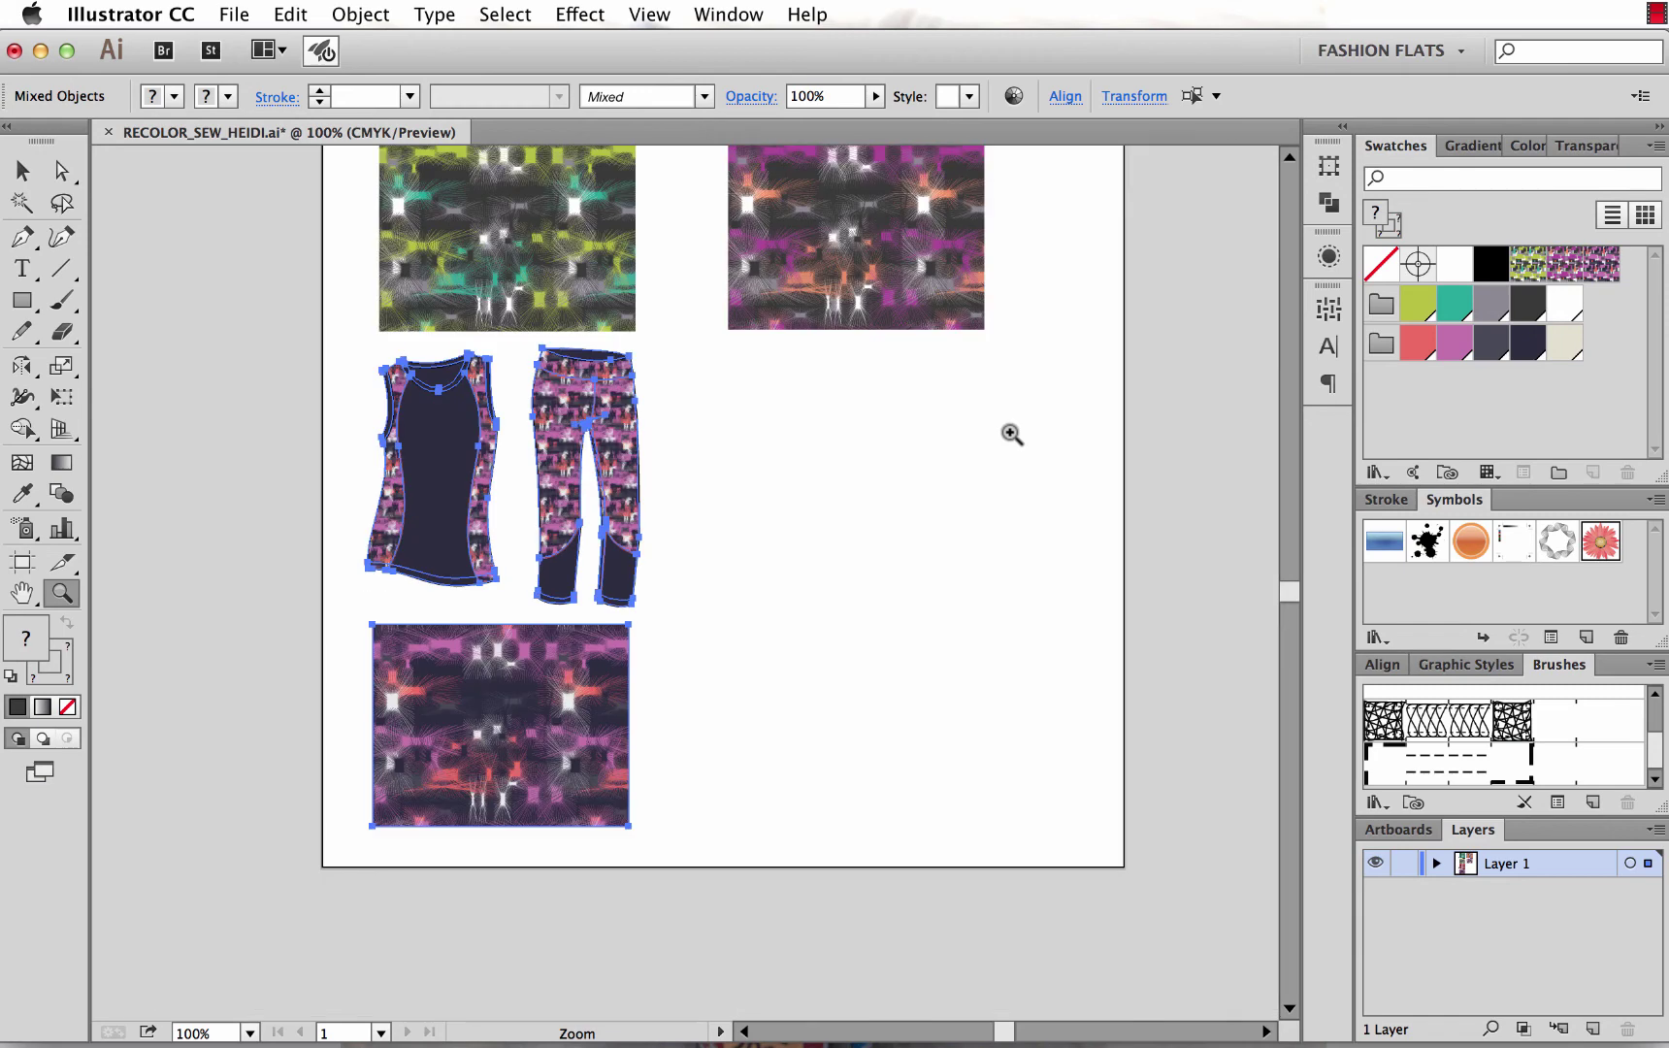
click(1012, 434)
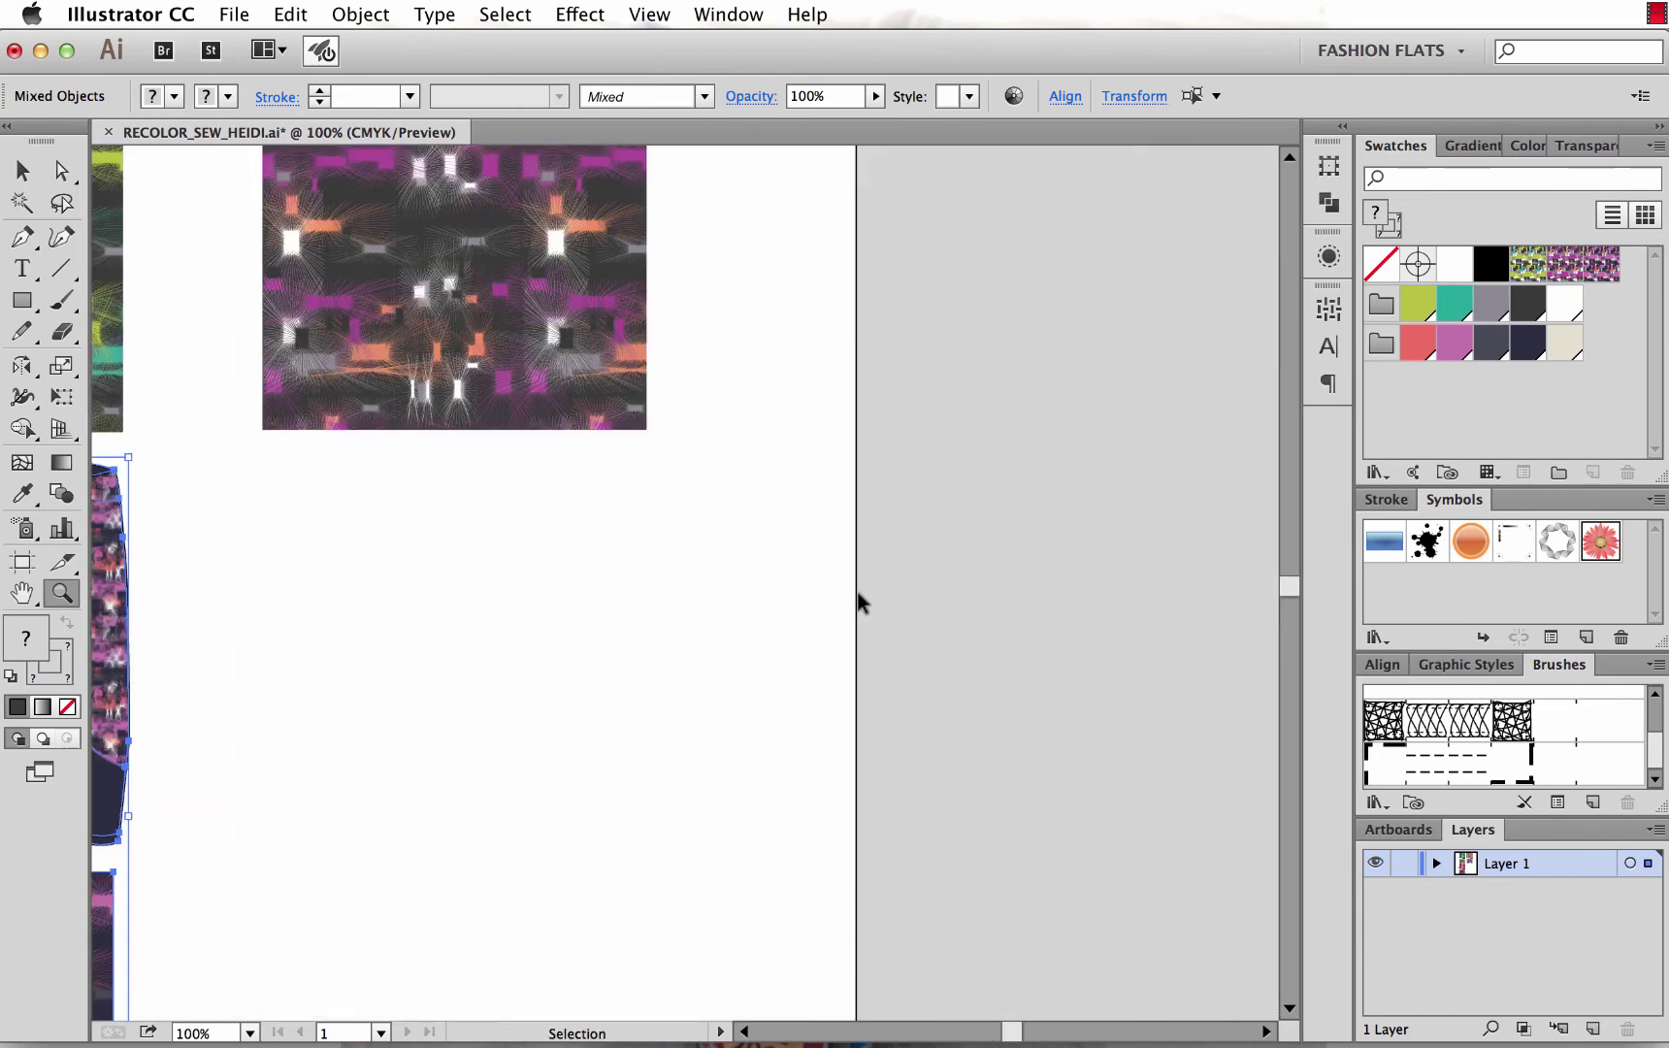
key(super+minus)
key(super+minus)
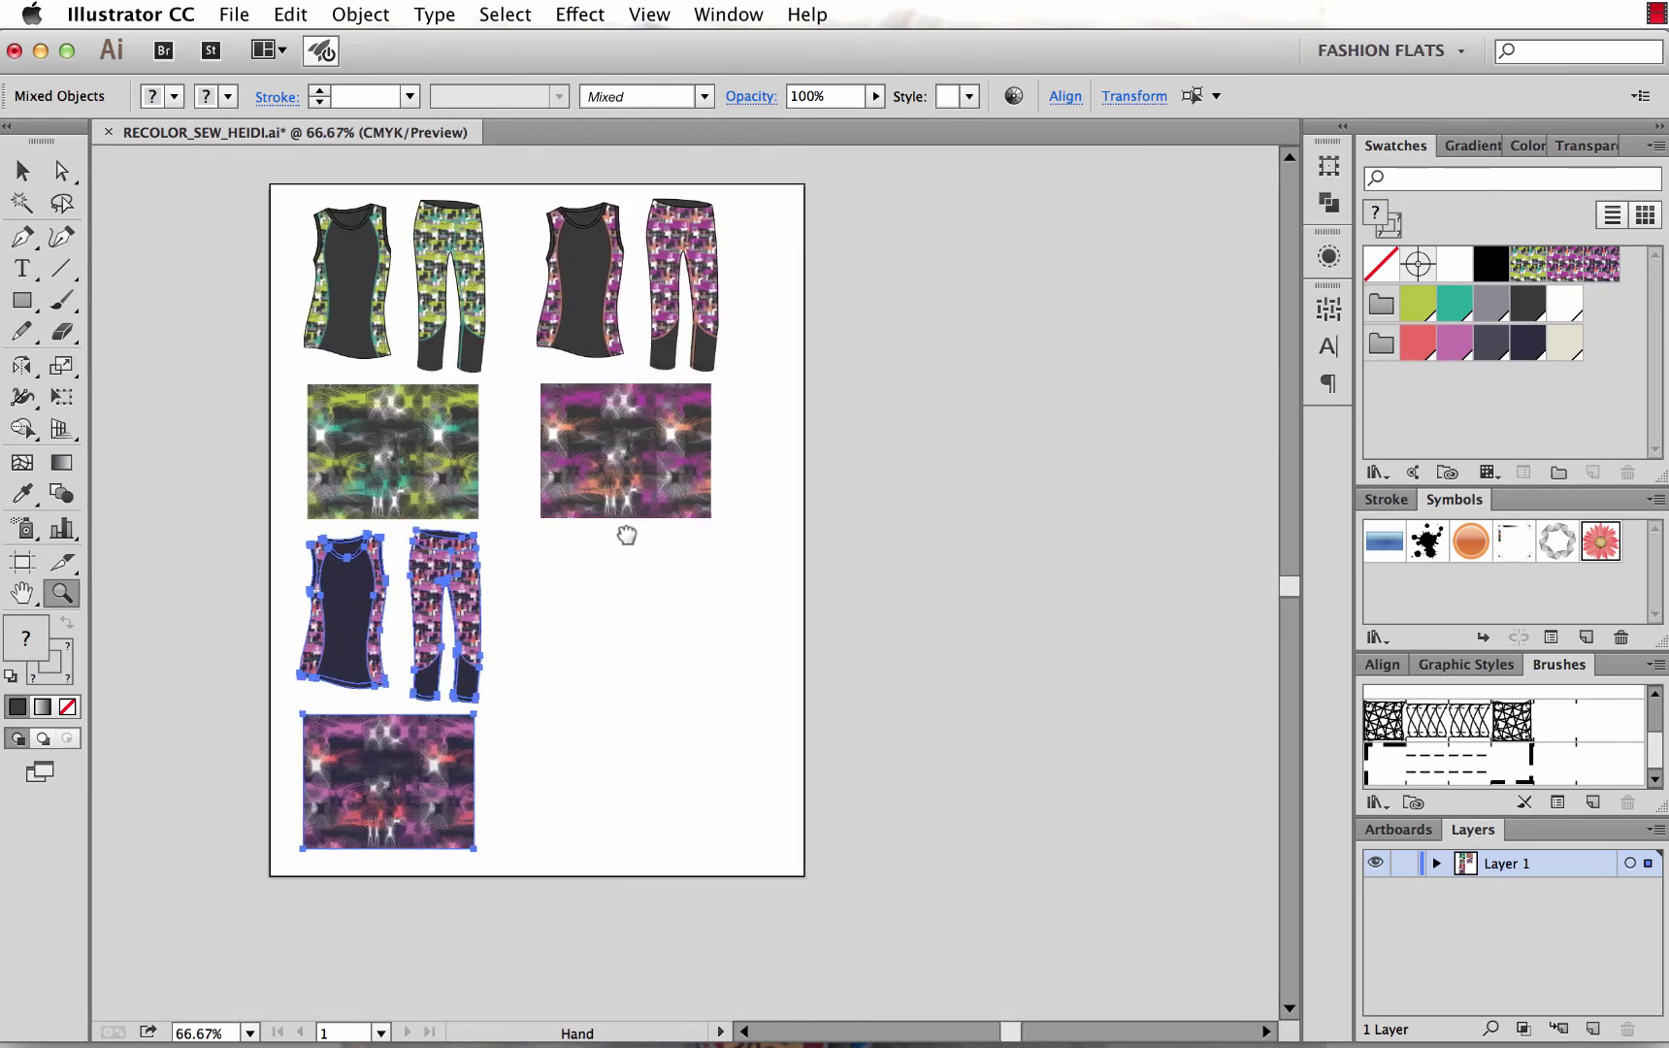
key(v)
click(685, 644)
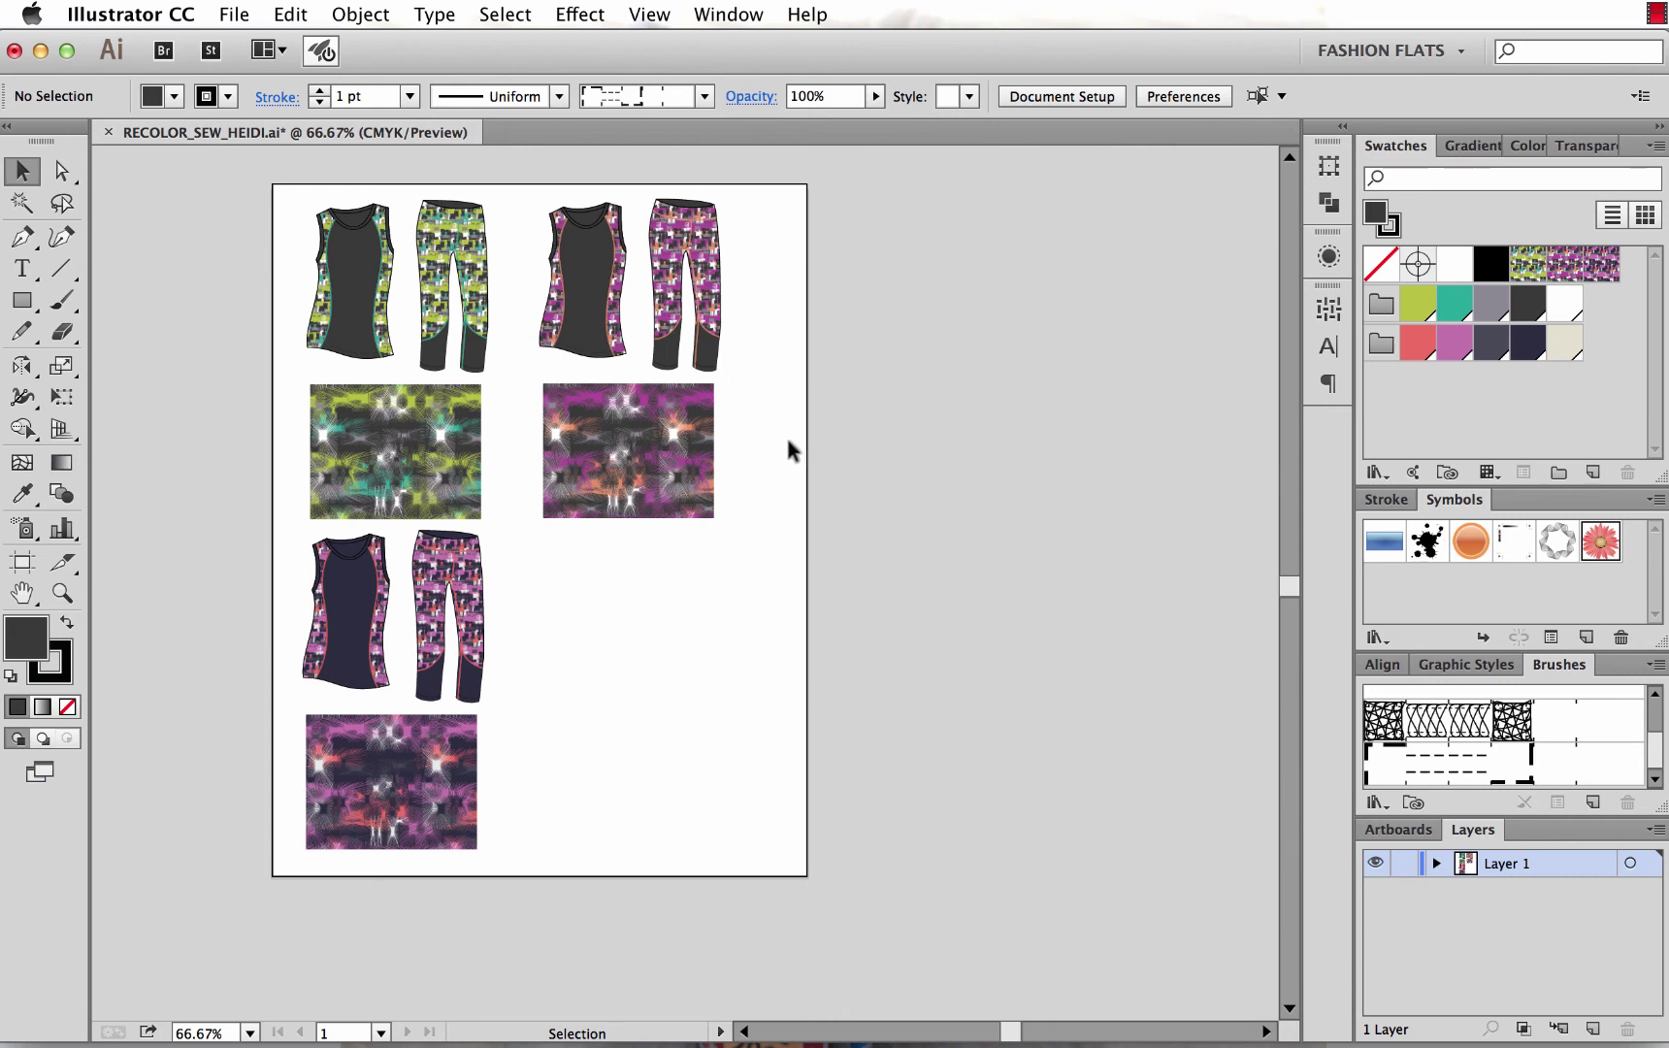
drag(284, 184, 790, 886)
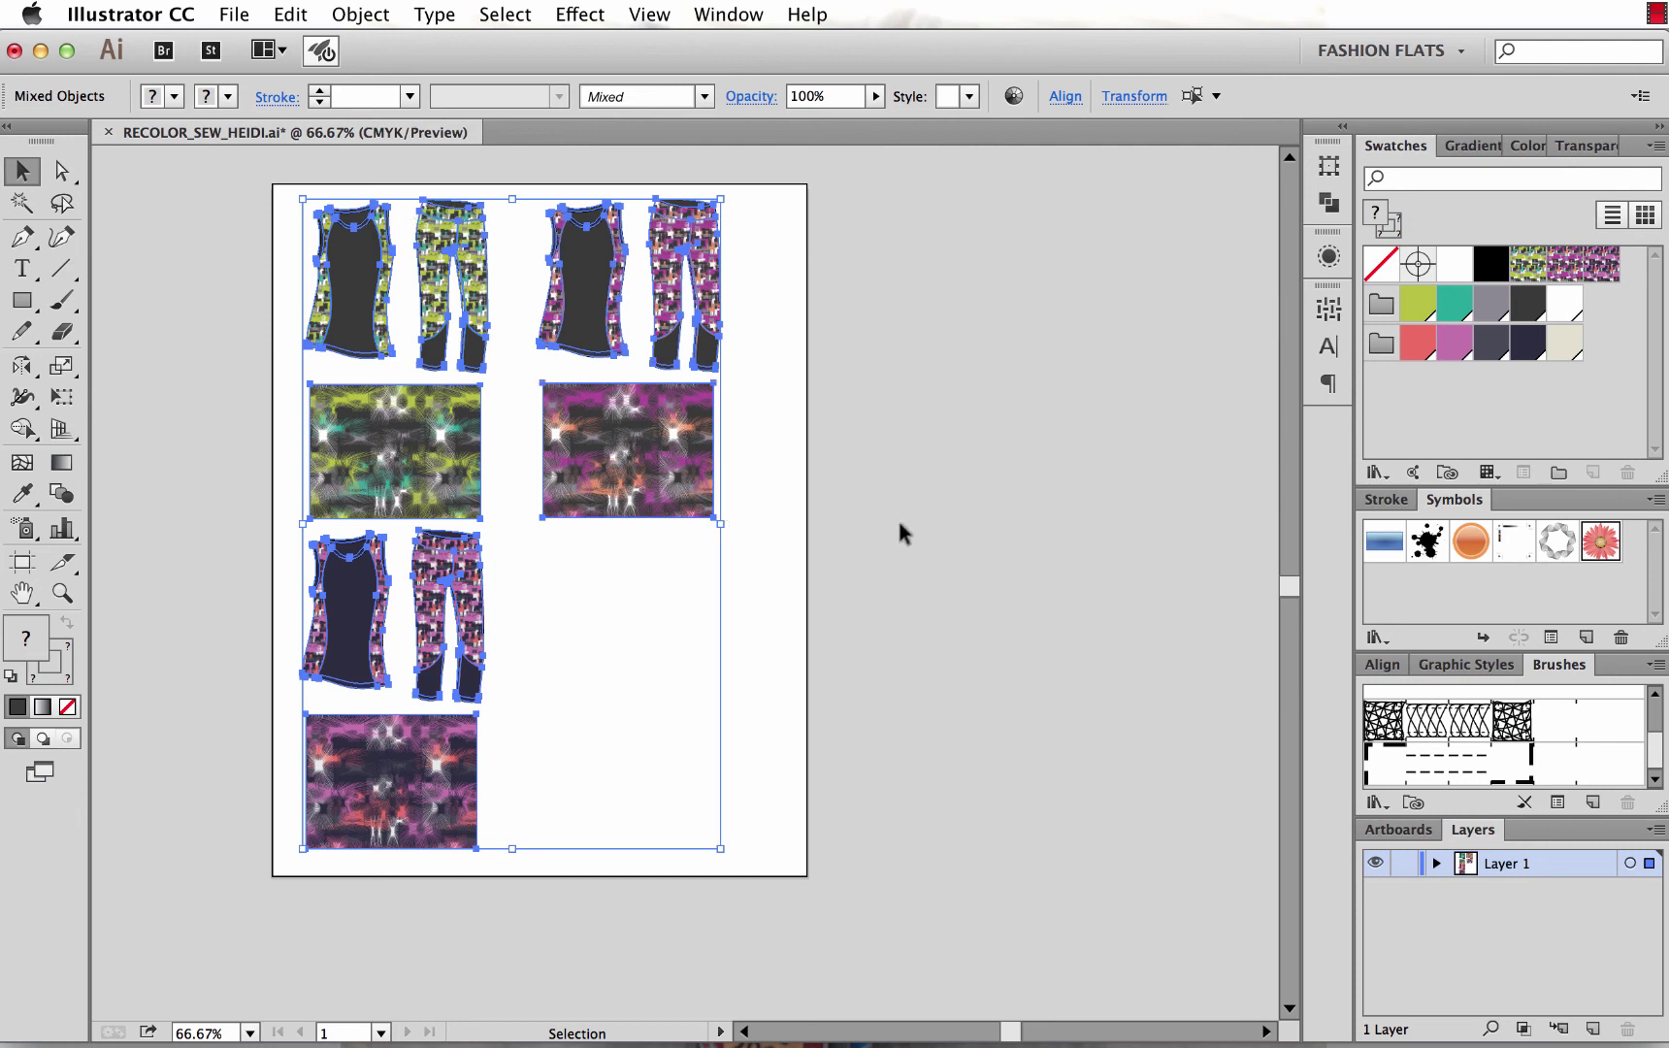
click(894, 438)
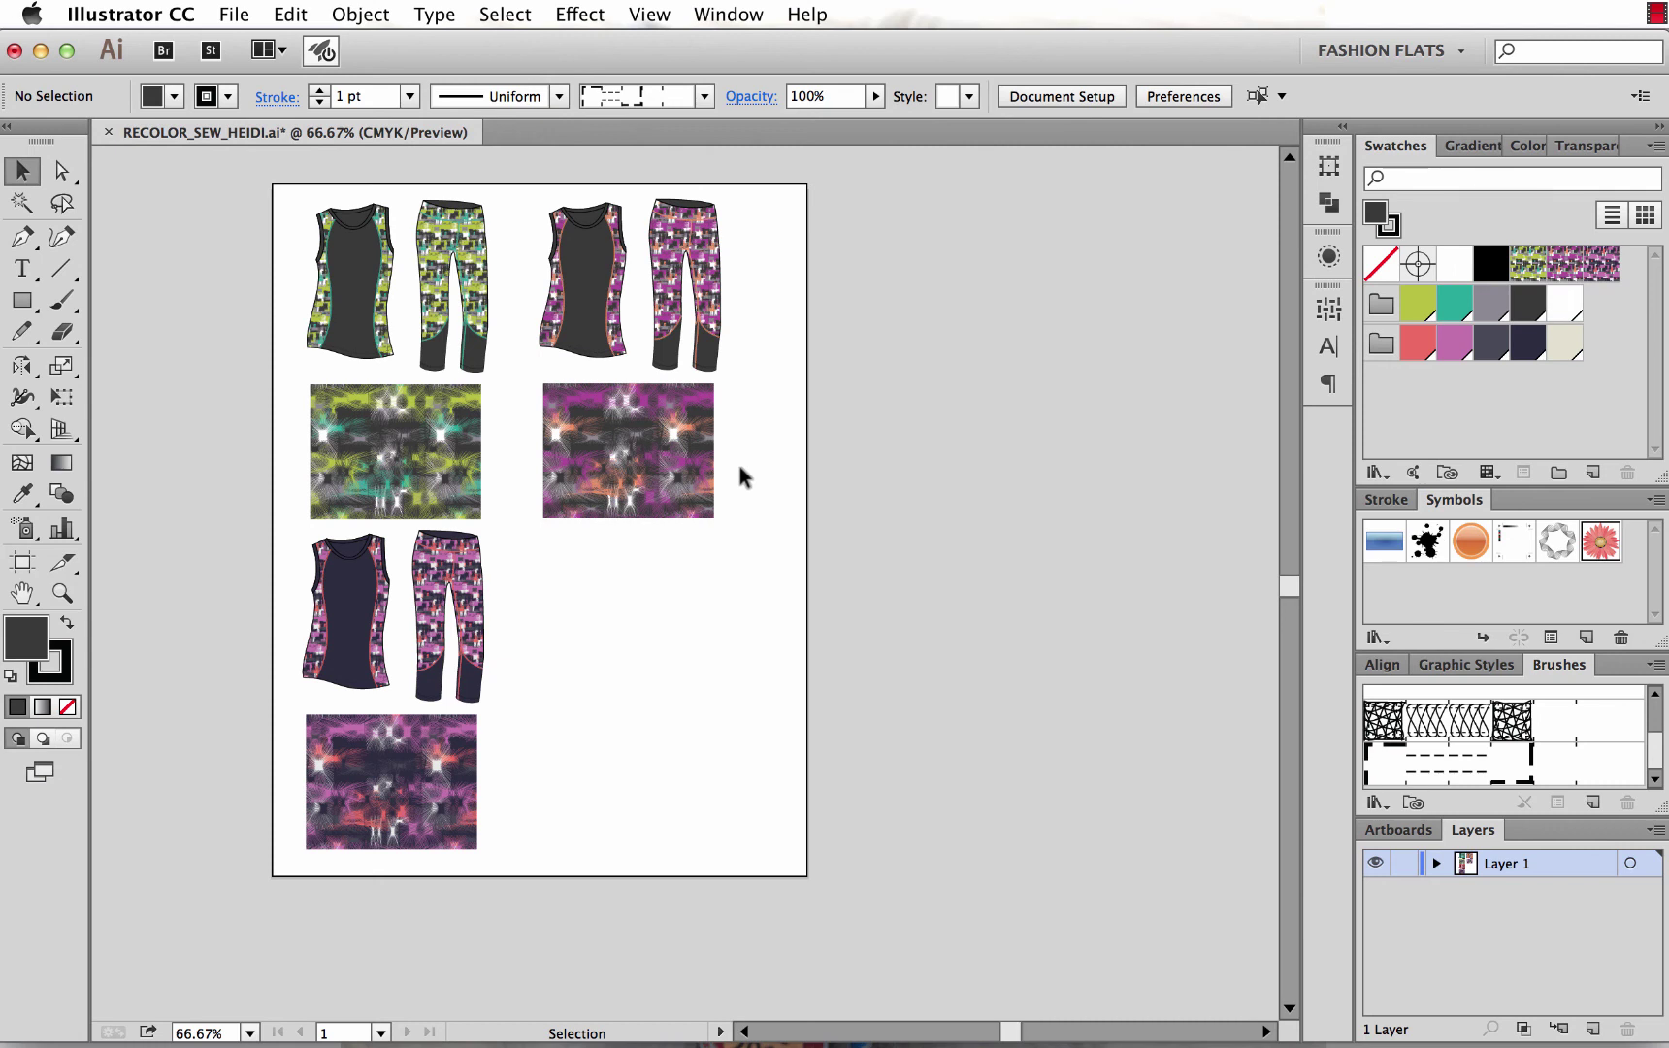
click(291, 15)
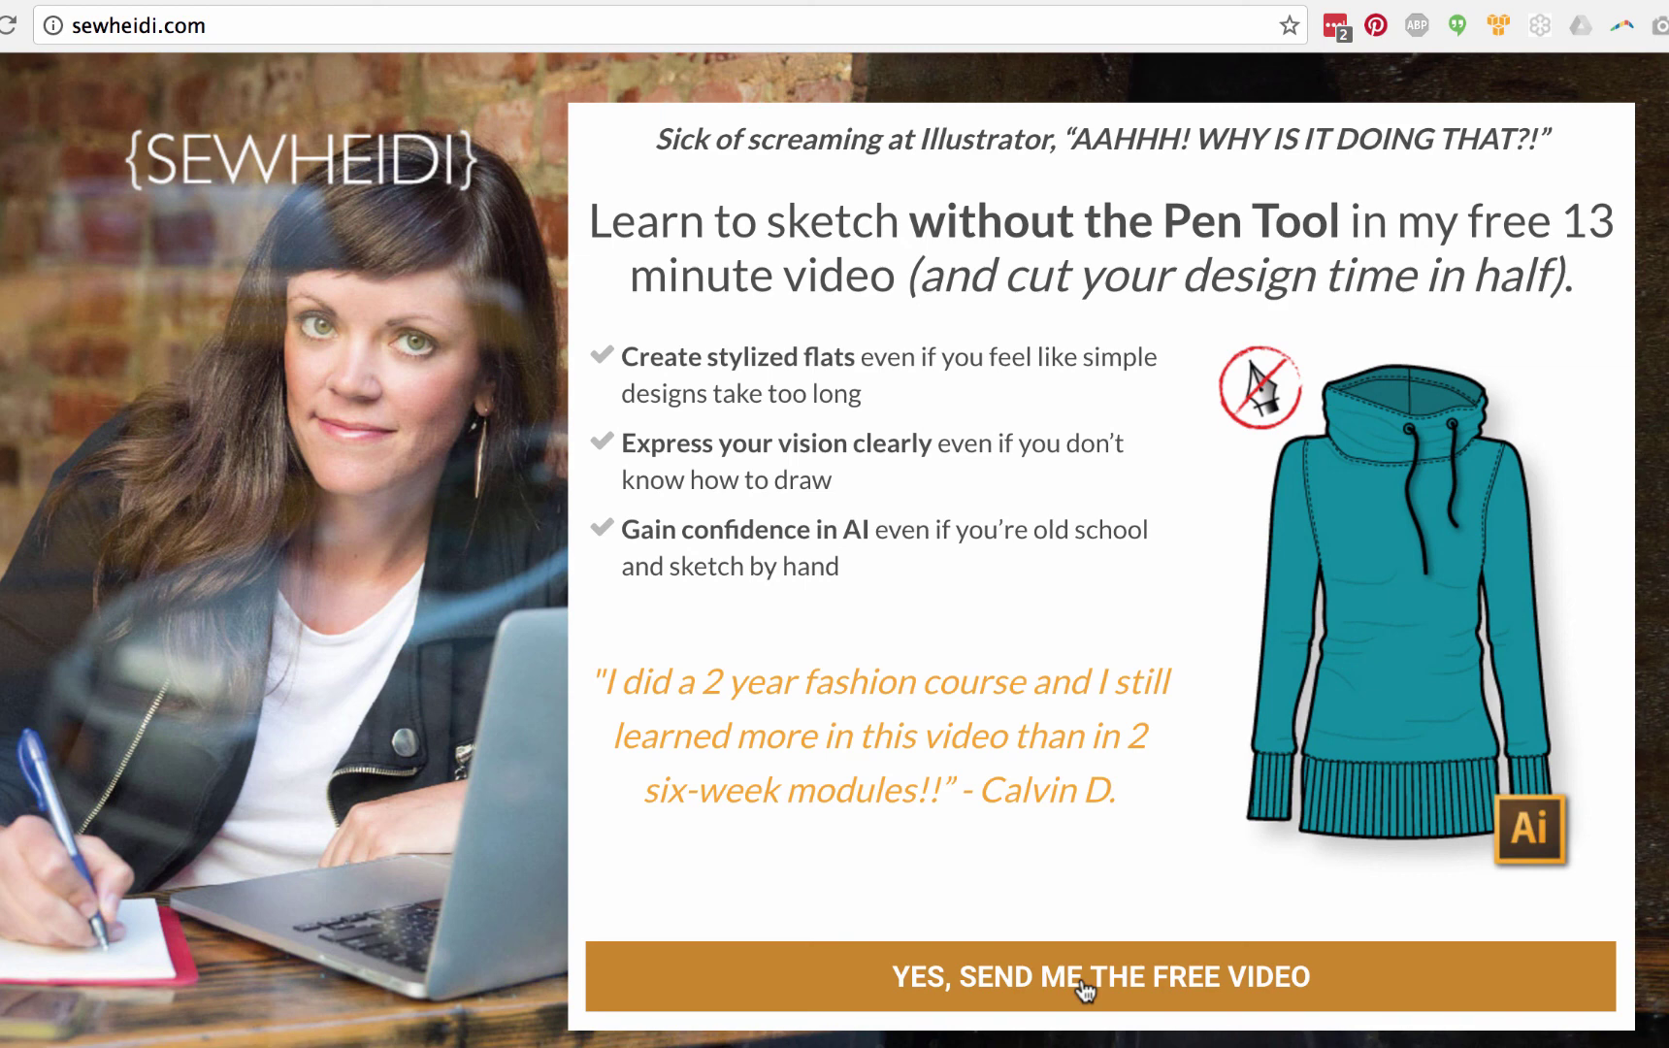
Open the free sketching video sign-up form, enter an e-mail address, and submit it.
click(1081, 976)
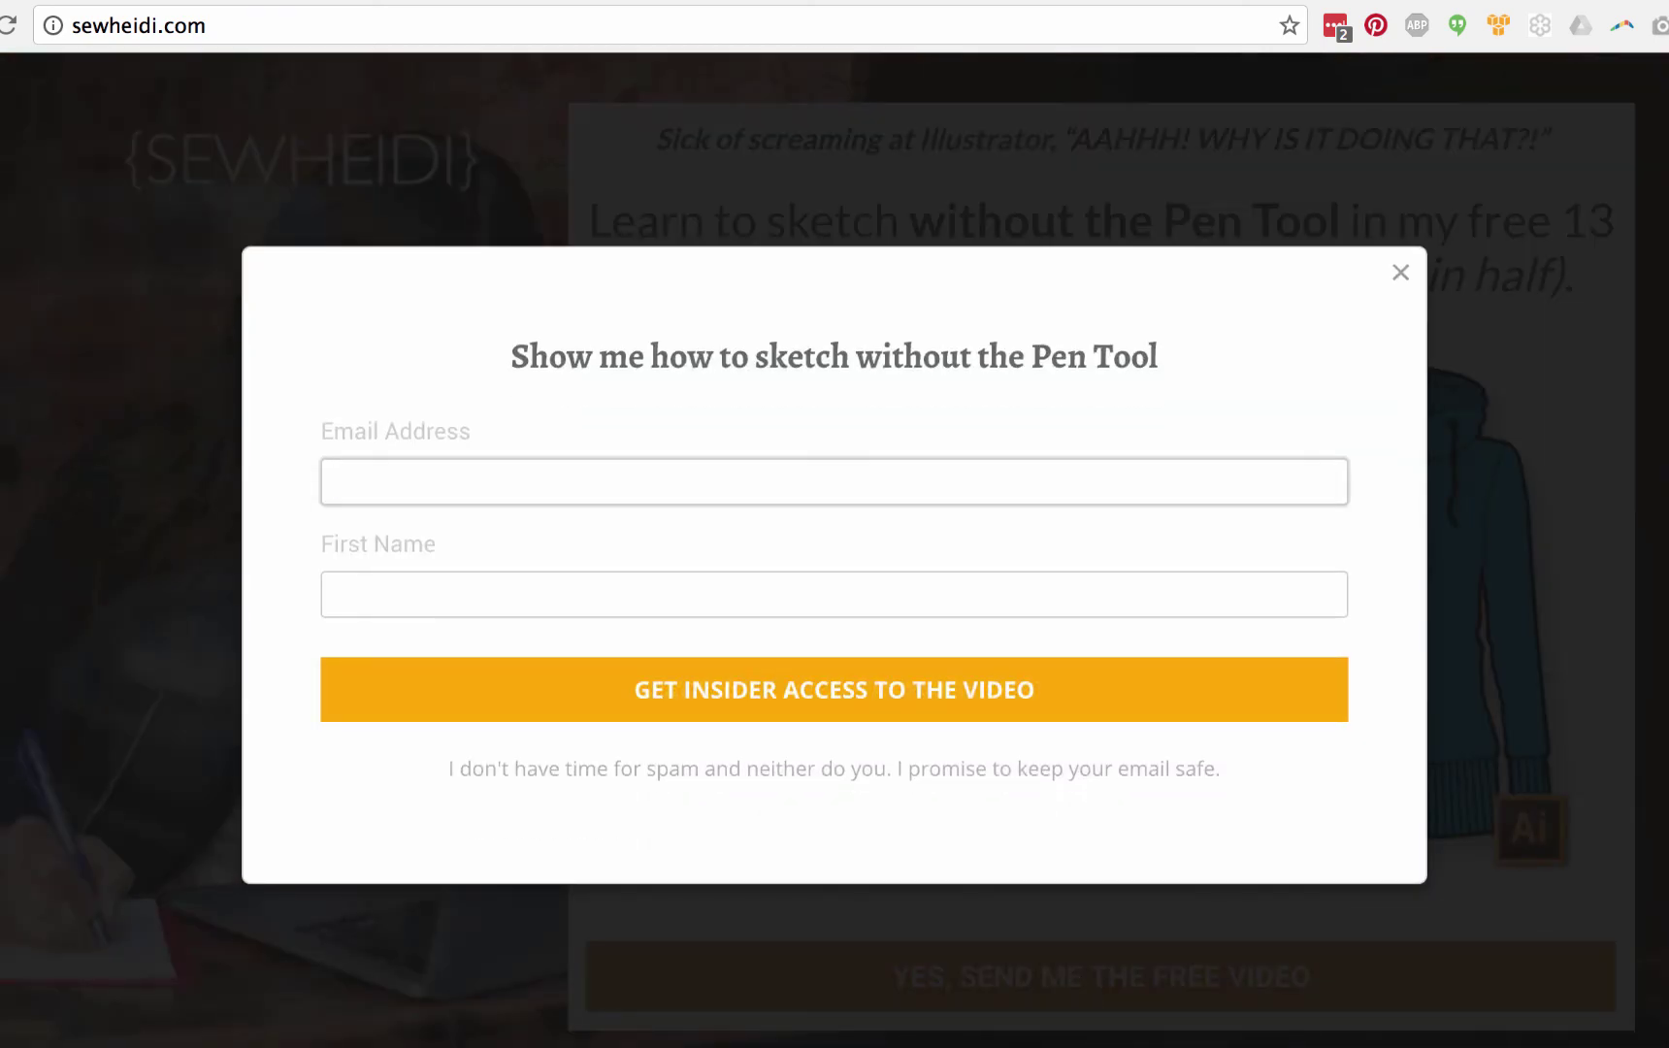
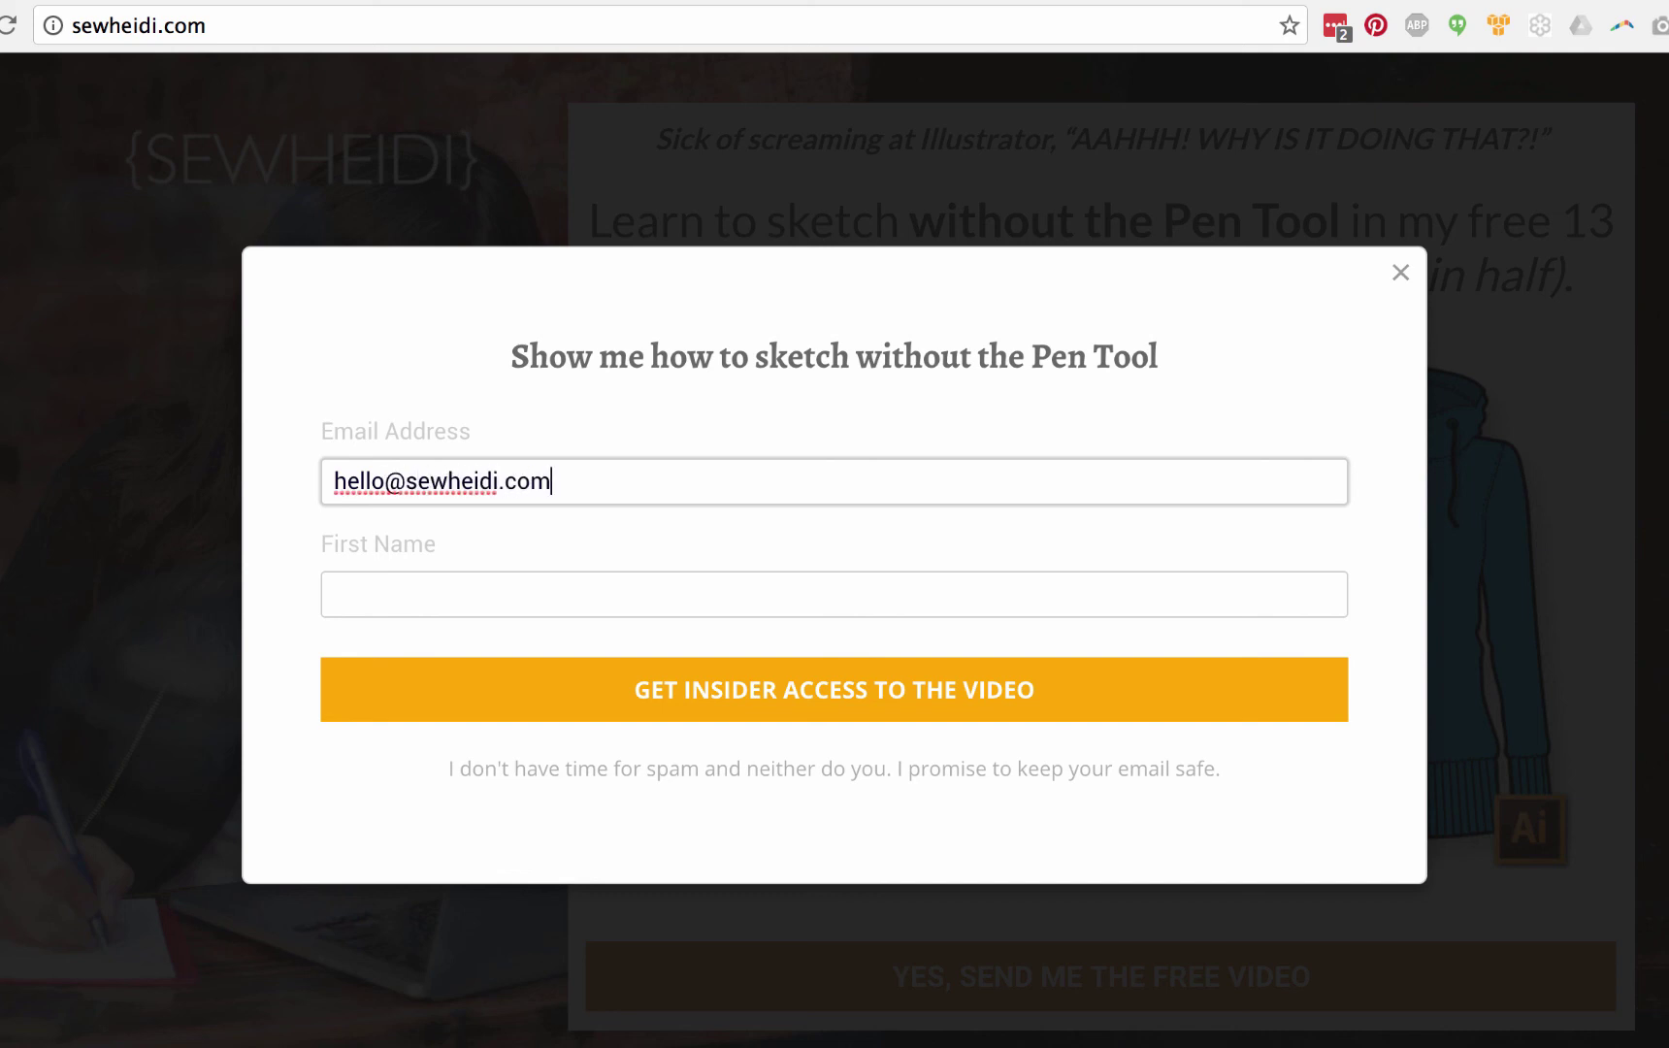
click(349, 594)
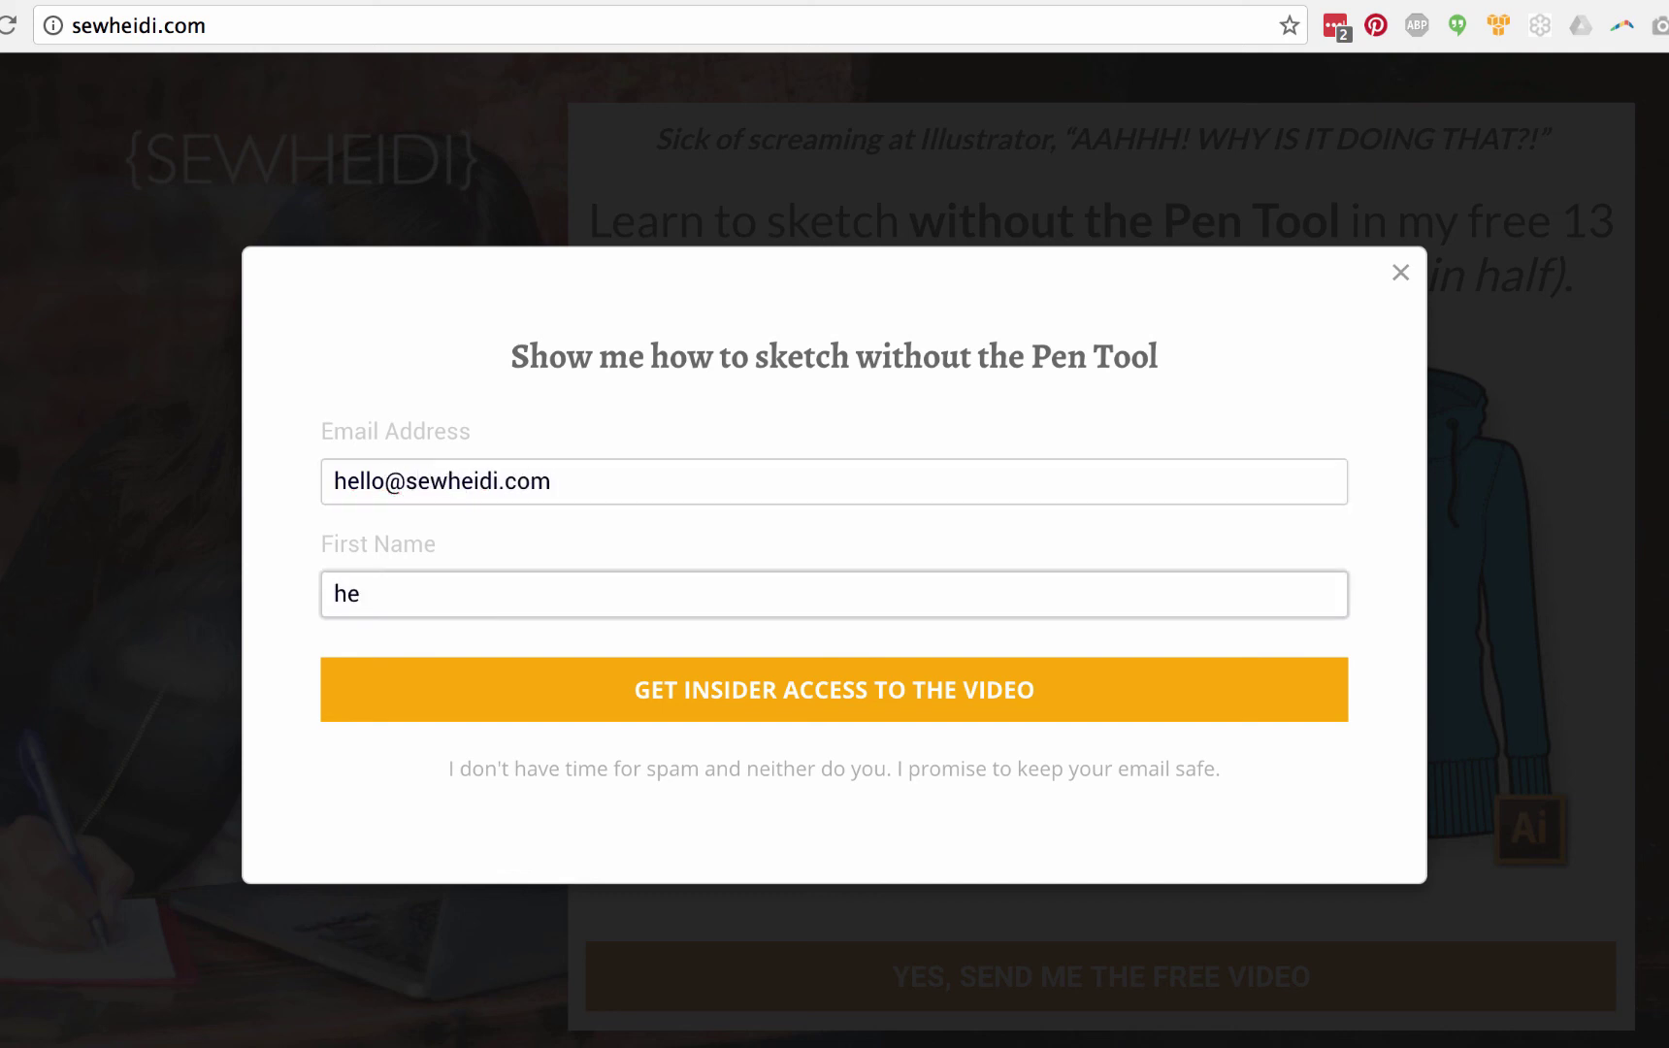
click(912, 701)
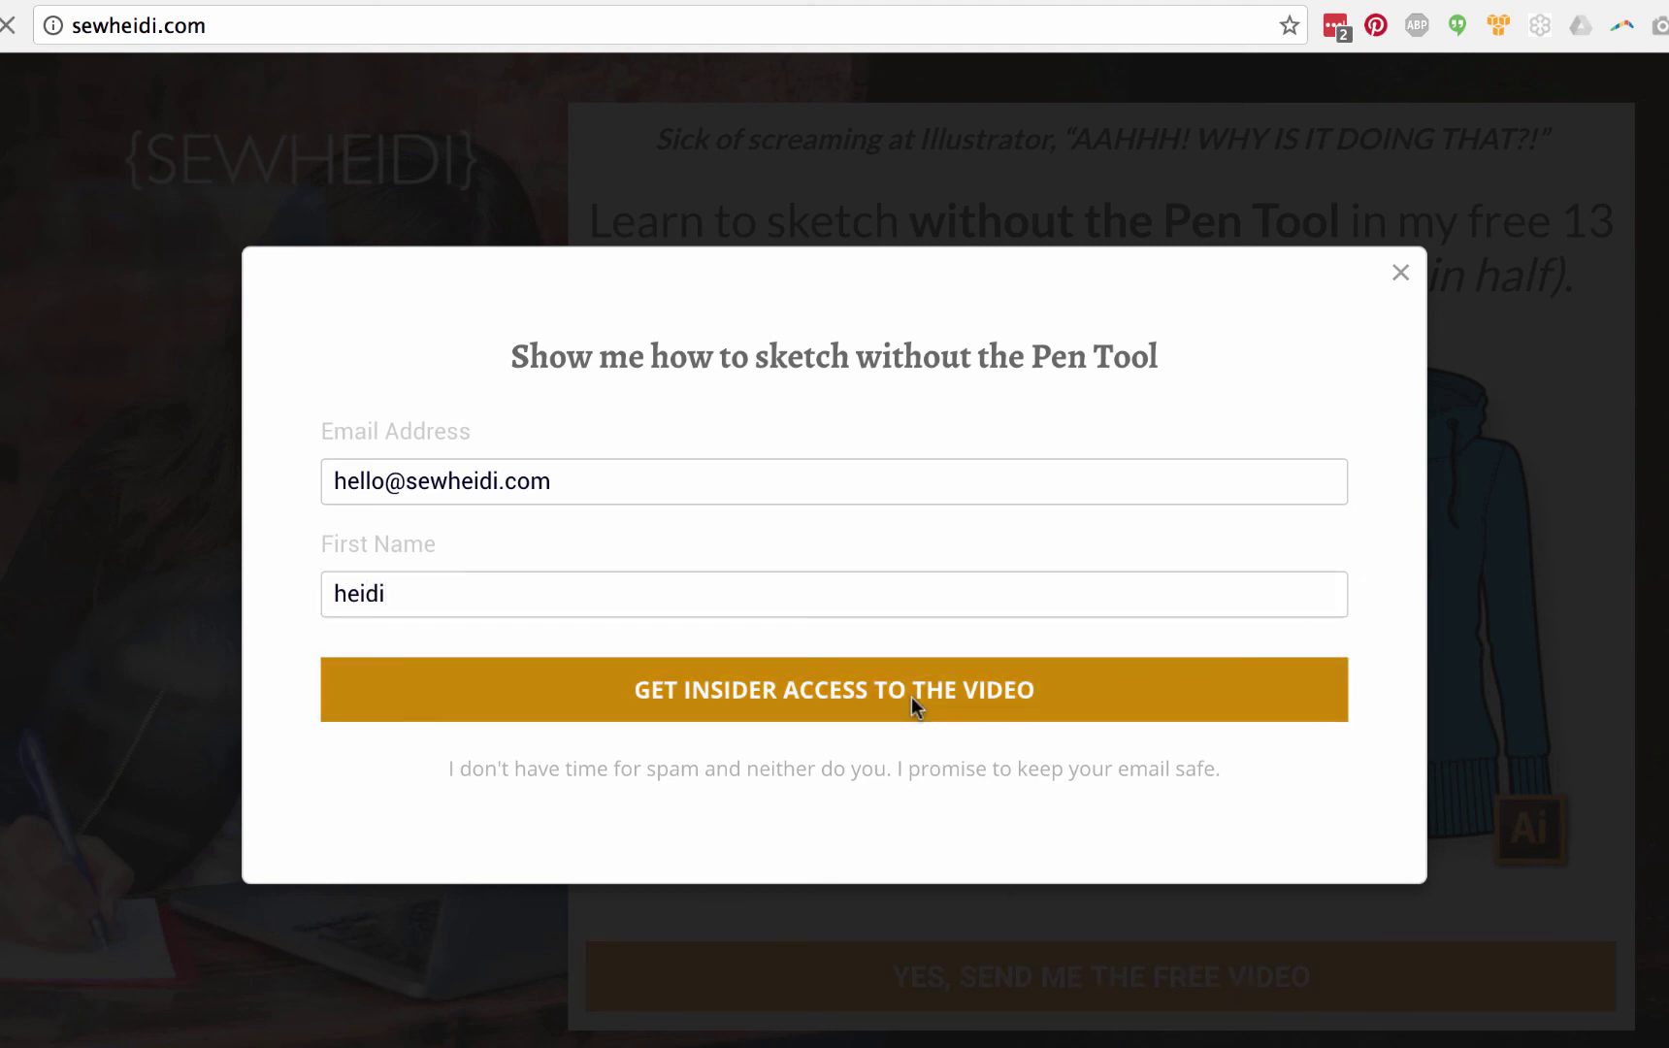